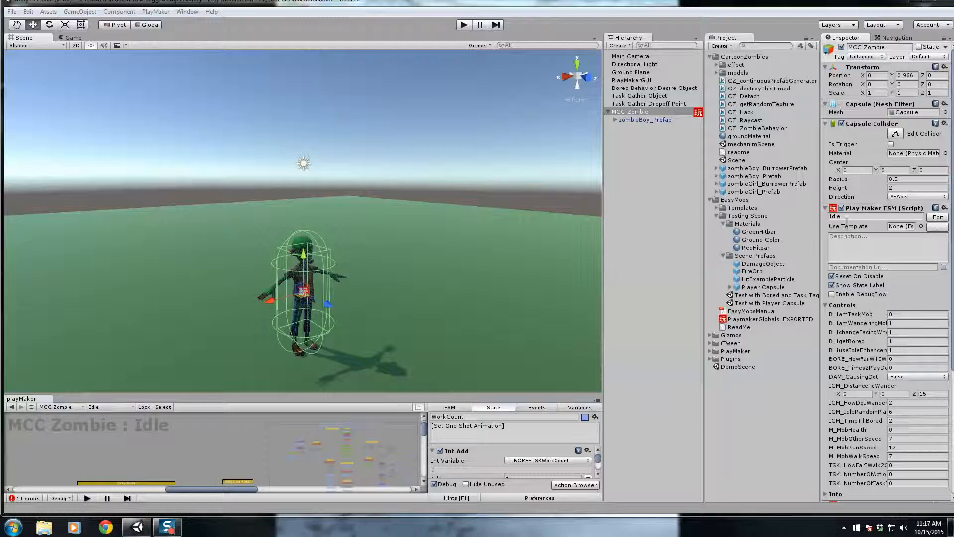
# Collapse both Play Maker FSM components on MCC Zombie and check the Animation component of its zombieBoy_Prefab child
pyautogui.click(826, 208)
pyautogui.click(825, 218)
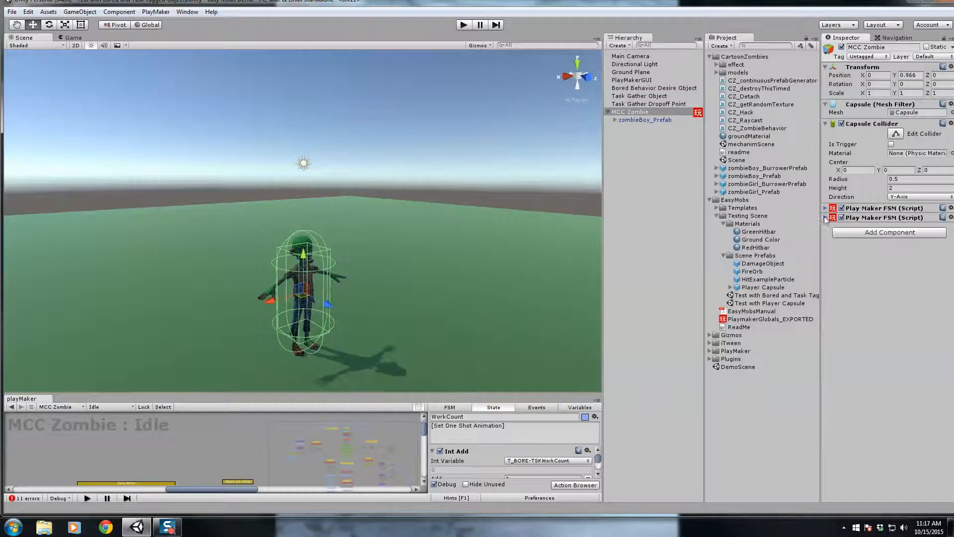
pyautogui.click(631, 120)
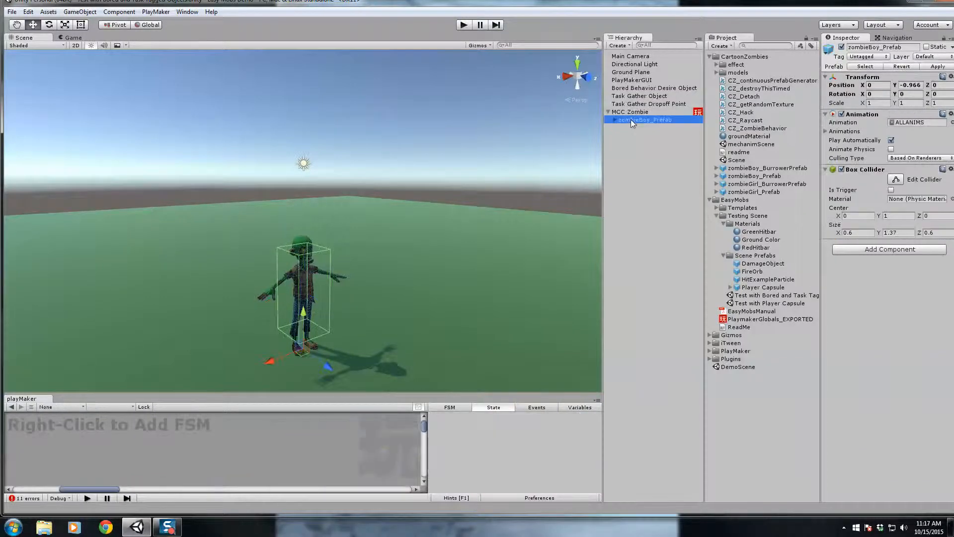
pyautogui.click(826, 131)
pyautogui.click(826, 131)
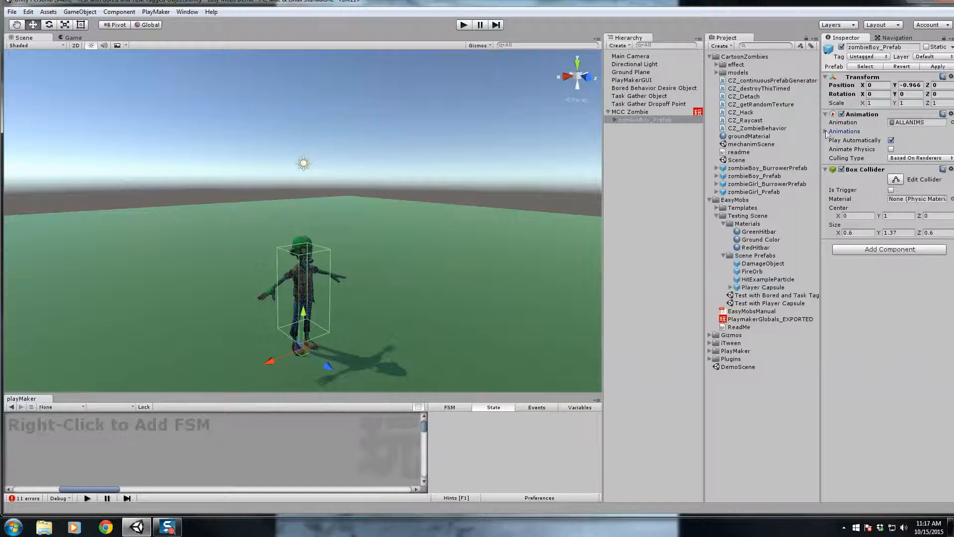
pyautogui.click(623, 113)
pyautogui.click(626, 121)
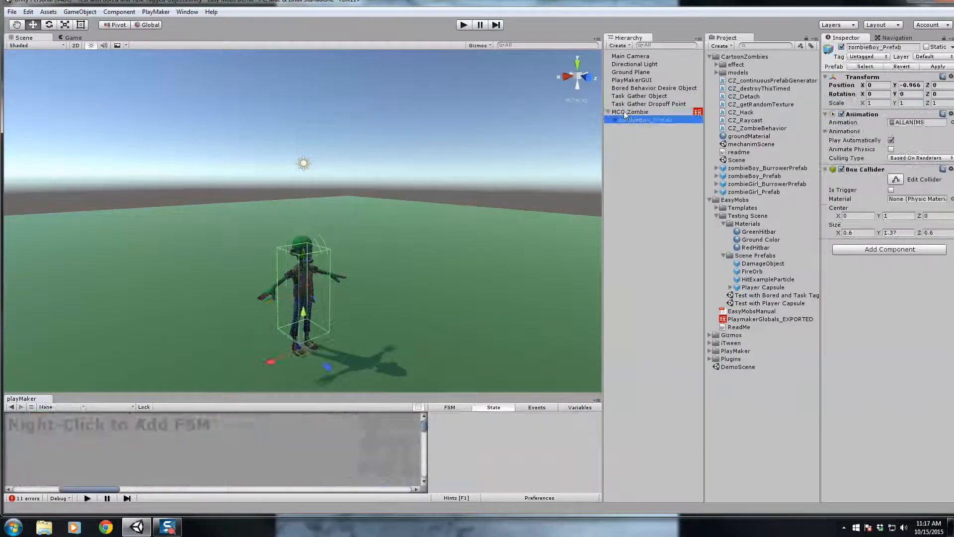
pyautogui.click(624, 112)
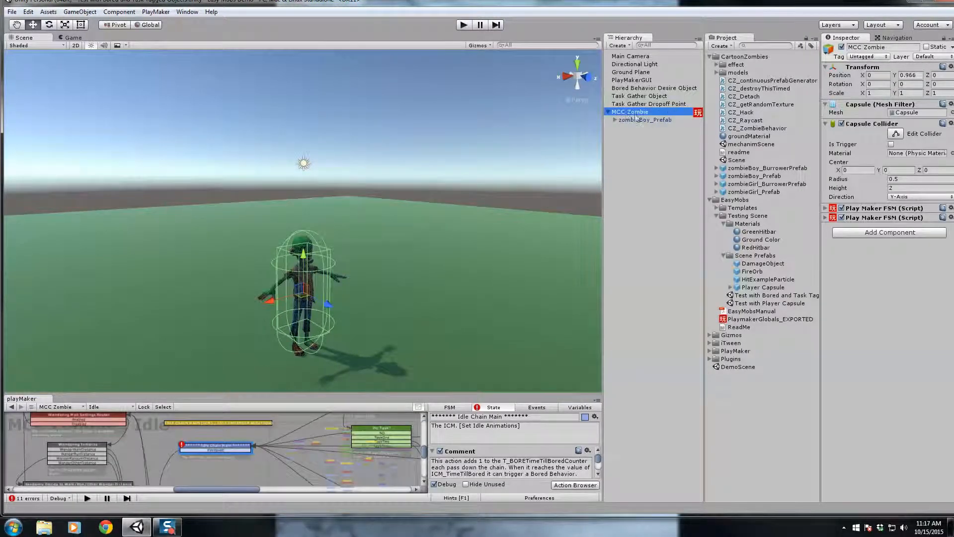
# Enlarge the playMaker editor below the scene view and survey MCC Zombie's Idle state graph
pyautogui.moveTo(313, 395); pyautogui.dragTo(318, 190)
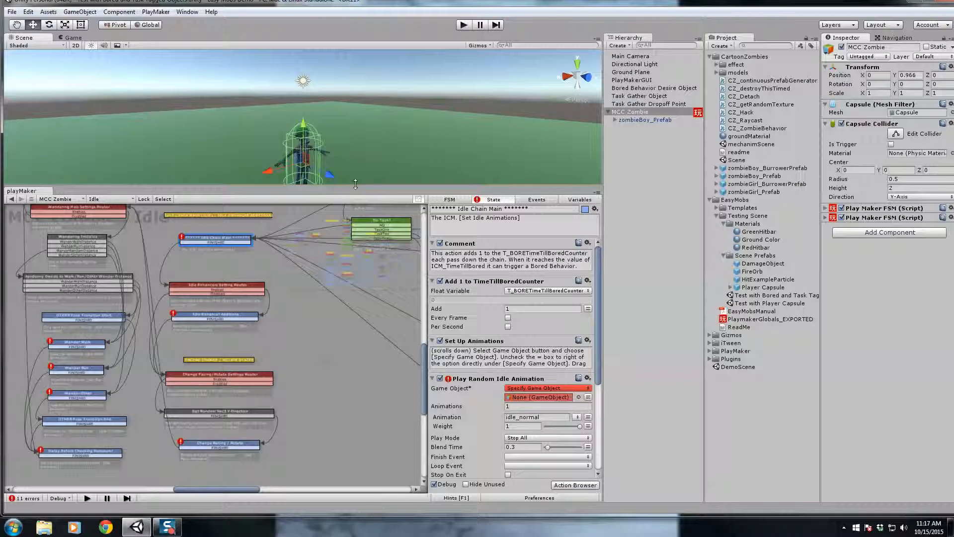
pyautogui.moveTo(356, 187); pyautogui.dragTo(329, 219)
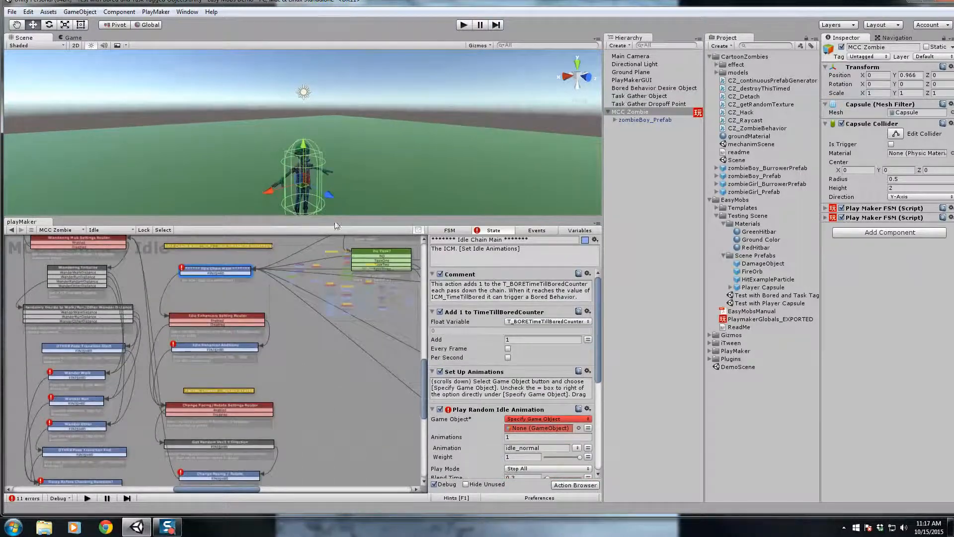
pyautogui.scroll(-6, 318, 377)
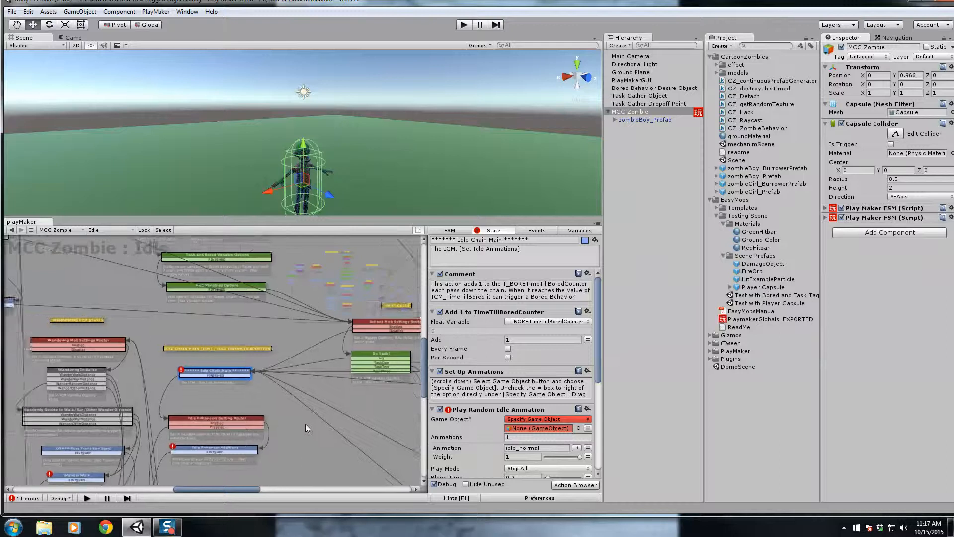
pyautogui.moveTo(358, 429); pyautogui.dragTo(338, 388, button='middle')
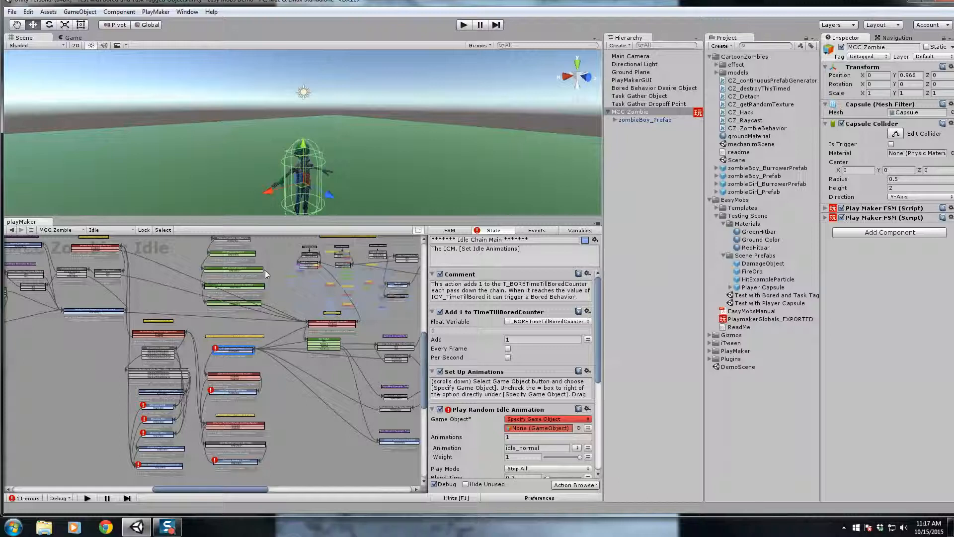
pyautogui.moveTo(294, 375); pyautogui.dragTo(259, 444, button='middle')
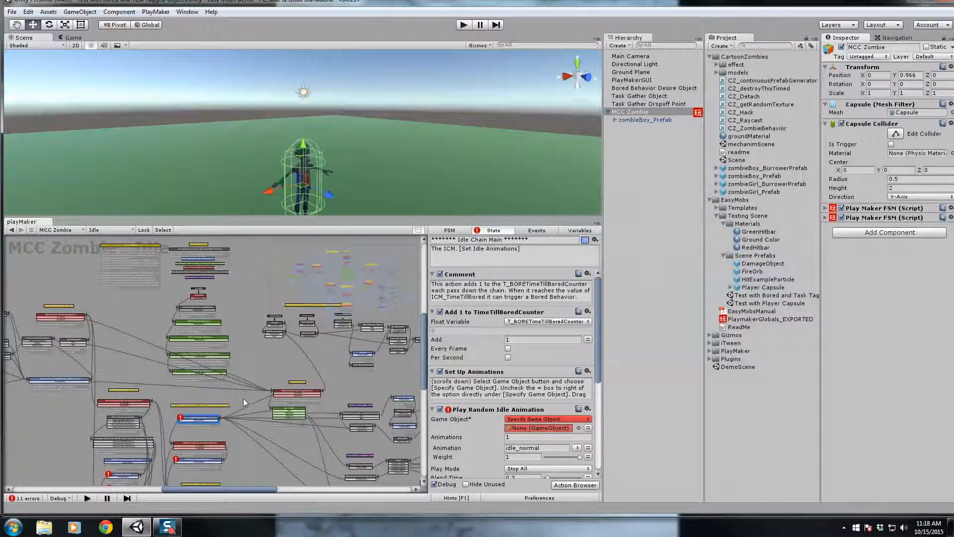
pyautogui.moveTo(243, 398); pyautogui.dragTo(258, 362, button='middle')
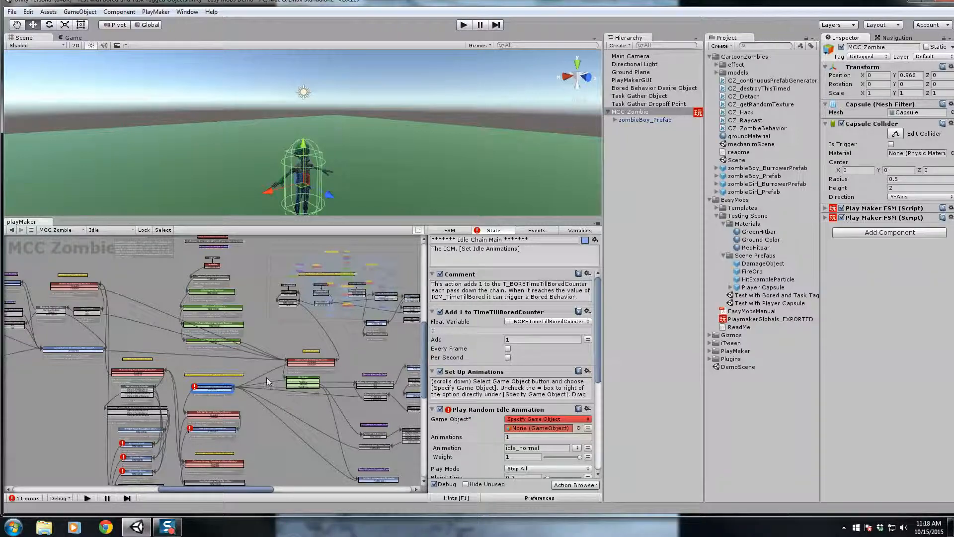
pyautogui.moveTo(257, 358)
pyautogui.mouseDown(button='middle')
pyautogui.moveTo(257, 383)
pyautogui.moveTo(269, 353)
pyautogui.mouseUp(button='middle')
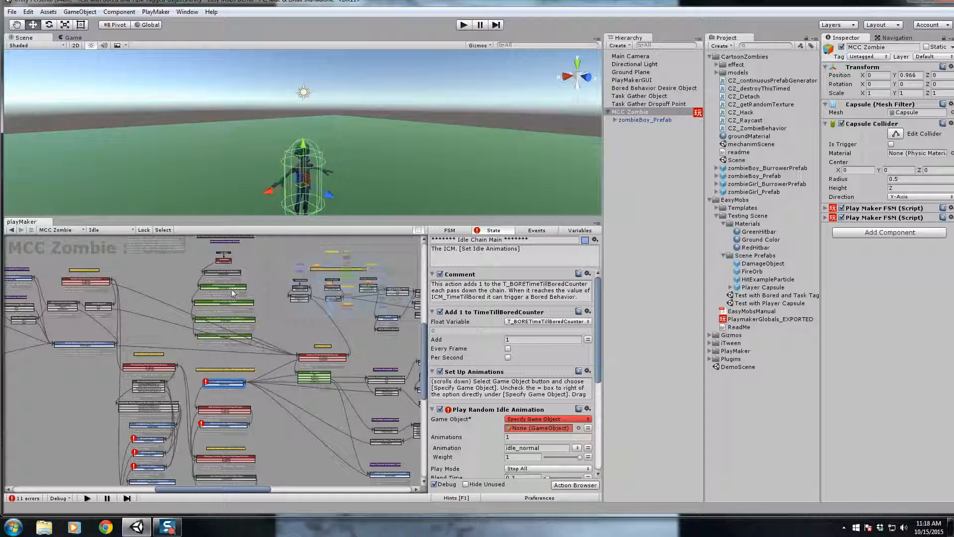
# Review the ICM Bypass Options, ICM Variable Options, Task and Bored Variable Options, and Mob Variables Options states
pyautogui.scroll(3, 228, 327)
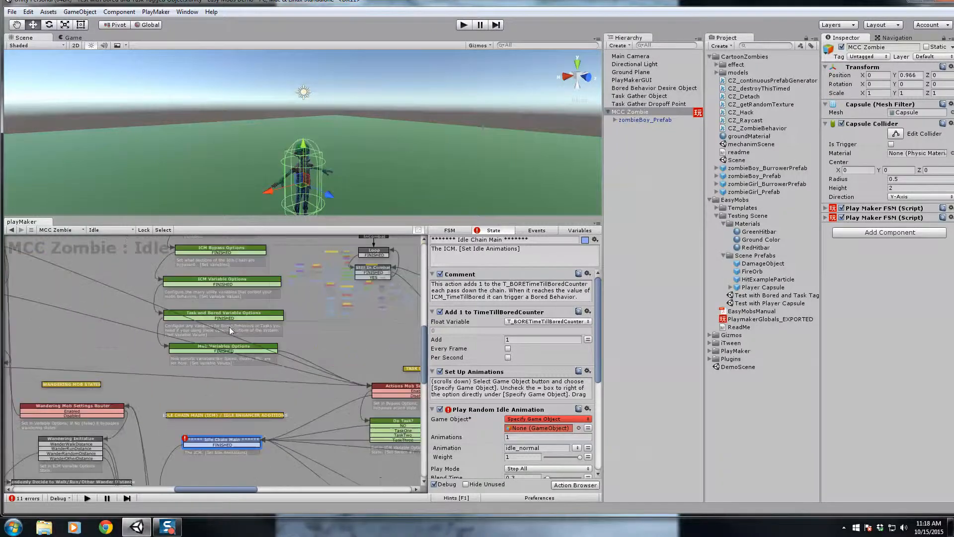
pyautogui.click(229, 248)
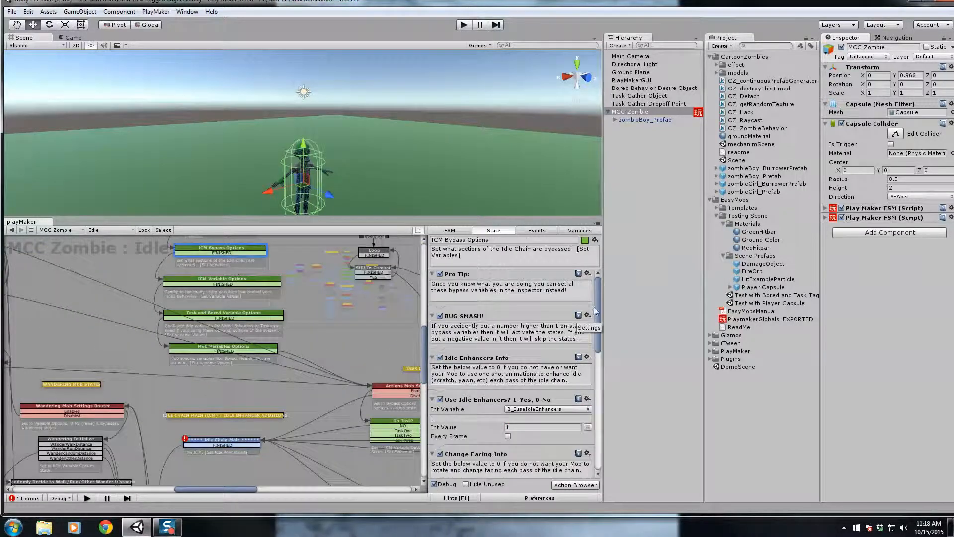
pyautogui.moveTo(598, 315); pyautogui.dragTo(597, 437)
pyautogui.scroll(5, 596, 438)
pyautogui.click(229, 281)
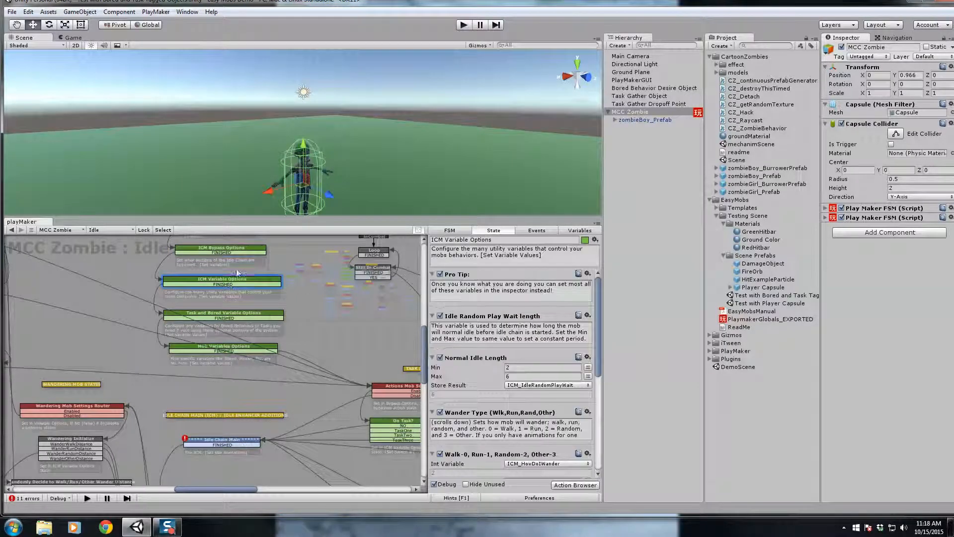
pyautogui.click(238, 247)
pyautogui.click(242, 282)
pyautogui.click(237, 315)
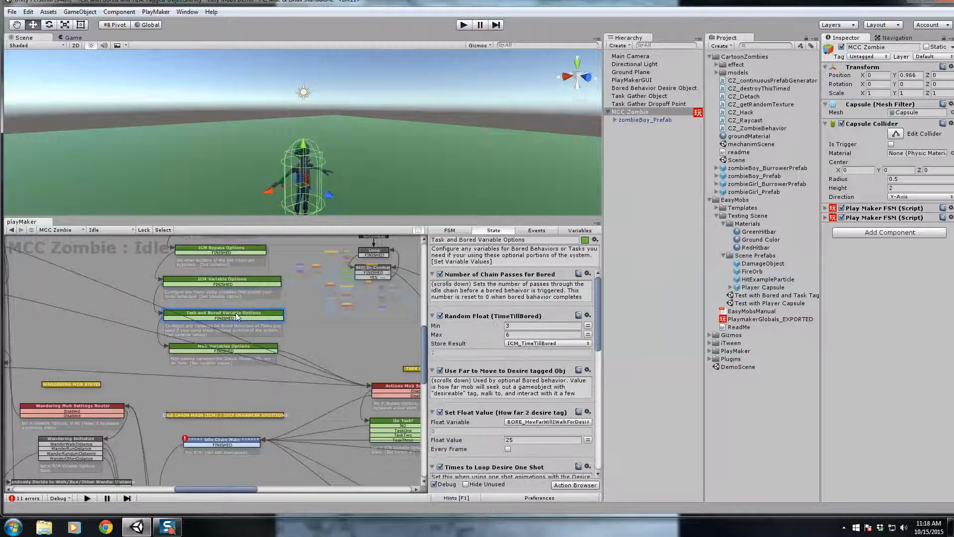
pyautogui.click(239, 351)
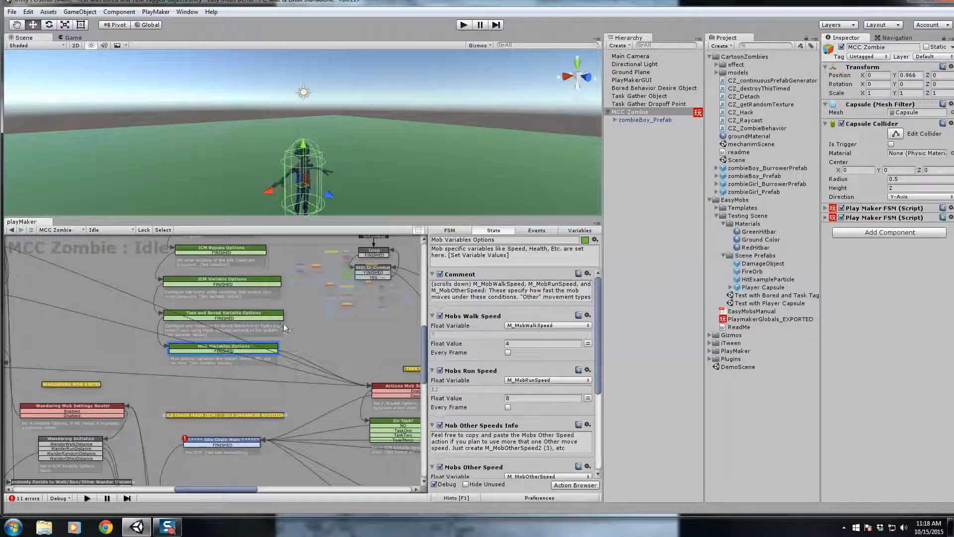
# Review the actions of the Idle Chain Main state and the states around it in the graph
pyautogui.click(252, 439)
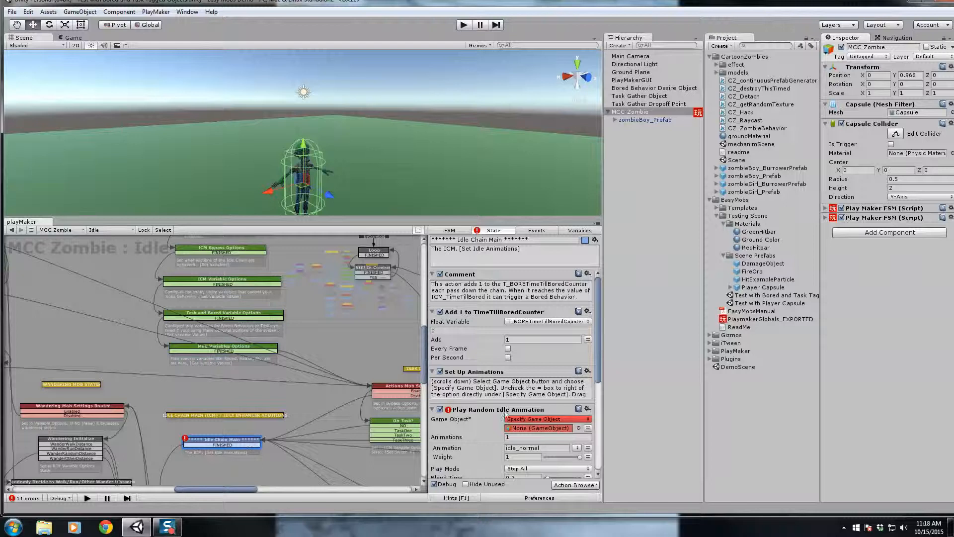
pyautogui.keyDown('ctrl'); pyautogui.scroll(-4, 300, 415); pyautogui.keyUp('ctrl')
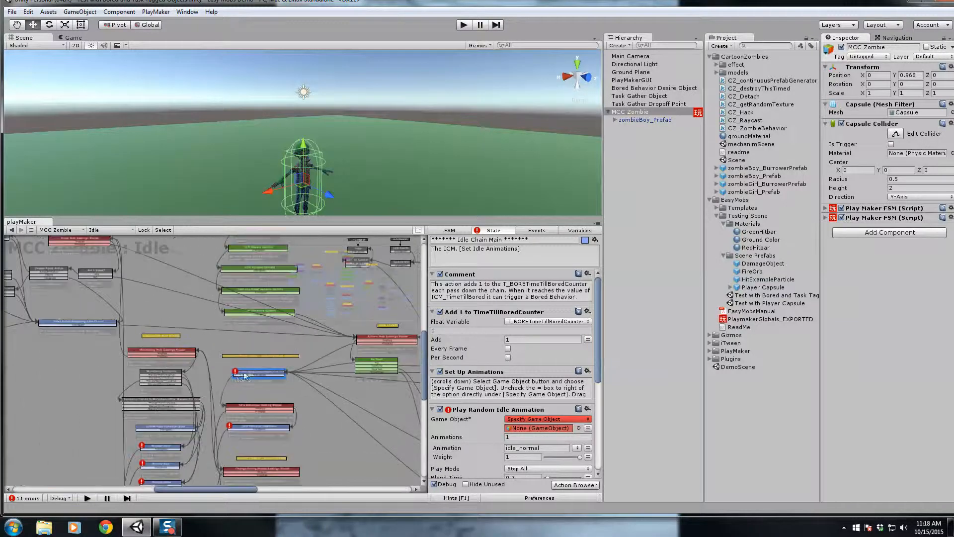
pyautogui.keyDown('ctrl'); pyautogui.scroll(-2, 228, 396); pyautogui.keyUp('ctrl')
pyautogui.moveTo(227, 396); pyautogui.dragTo(357, 373, button='middle')
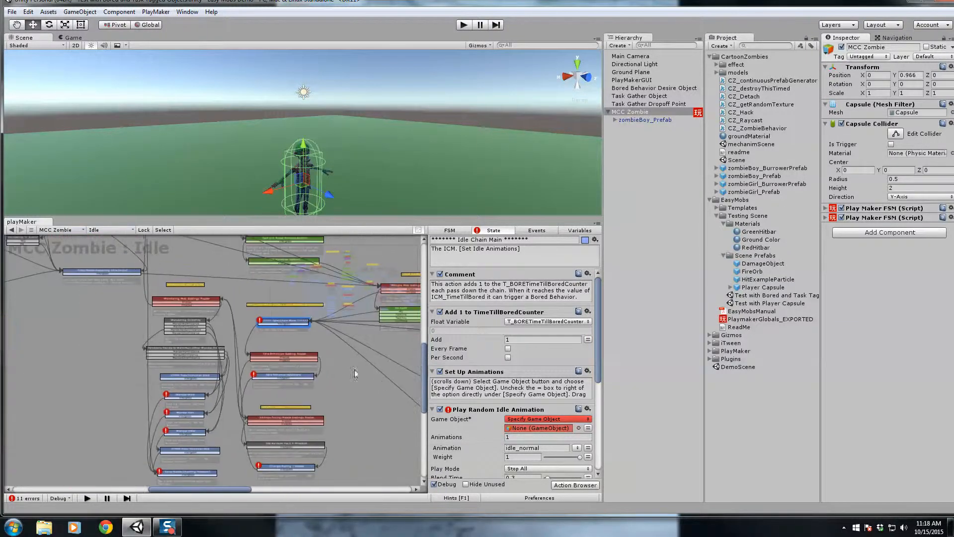
# Open the Bored Animation state and try switching its Play Animation action on and back off
pyautogui.click(115, 319)
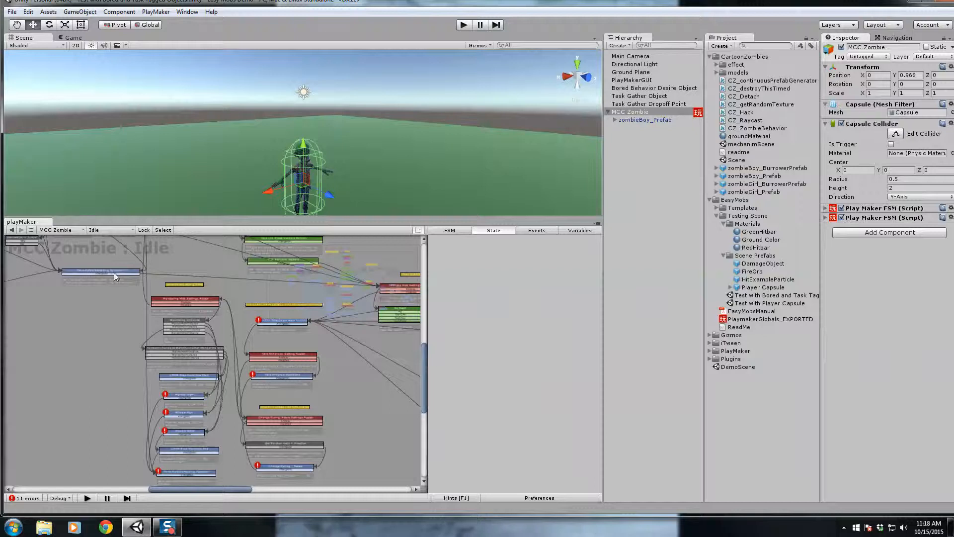
pyautogui.moveTo(115, 272); pyautogui.dragTo(198, 428, button='middle')
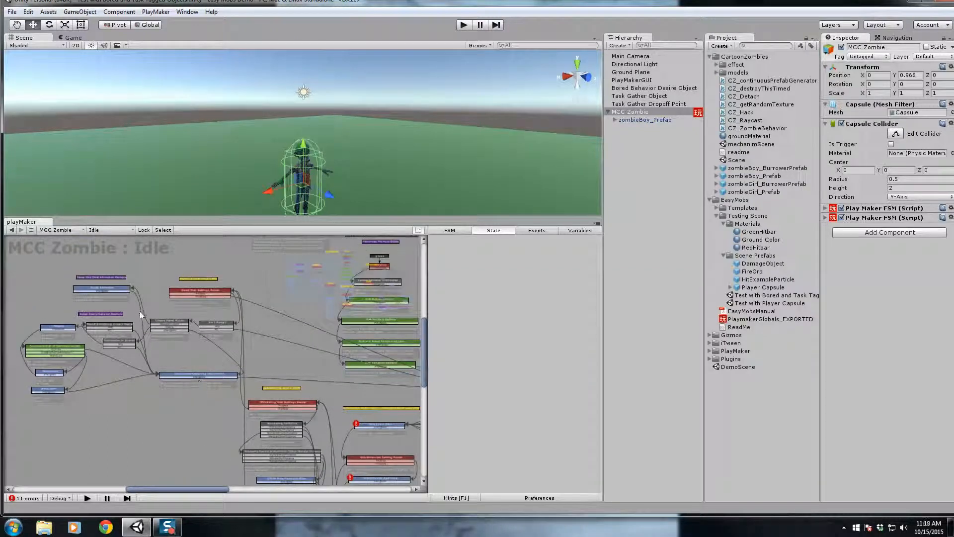
pyautogui.click(117, 291)
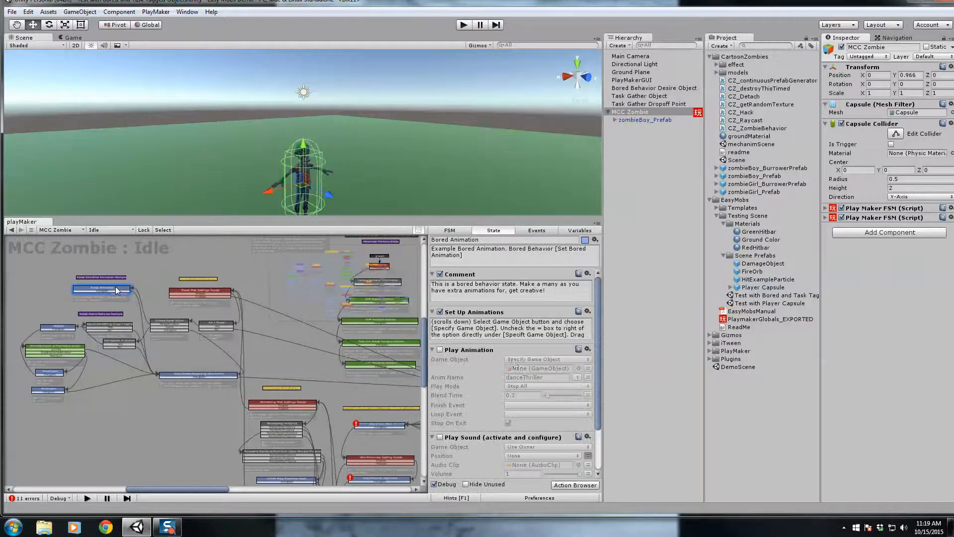
pyautogui.click(442, 350)
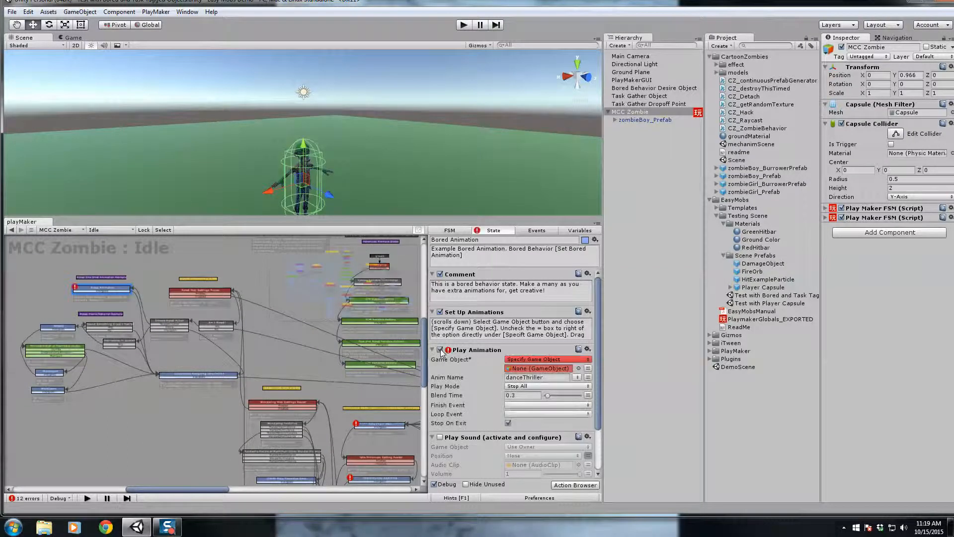
pyautogui.click(441, 349)
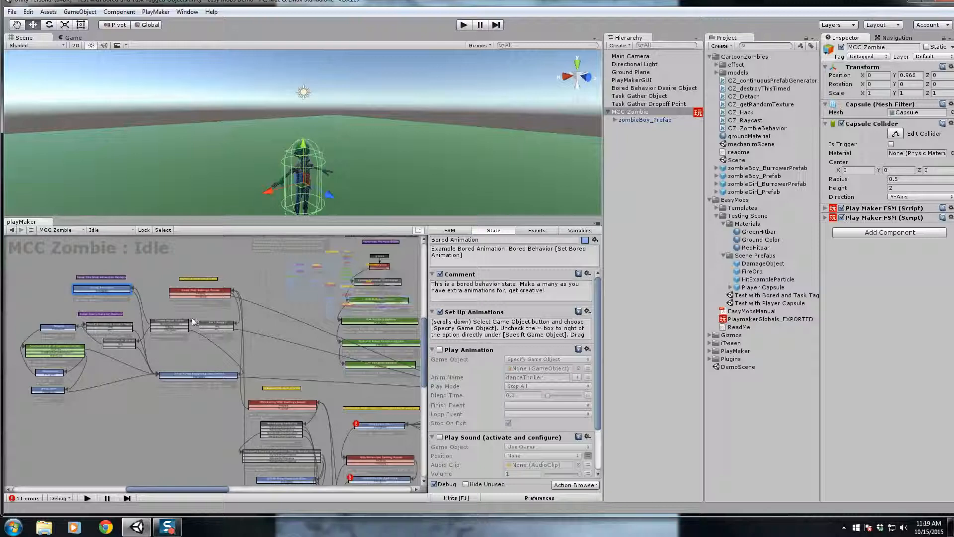
pyautogui.click(440, 351)
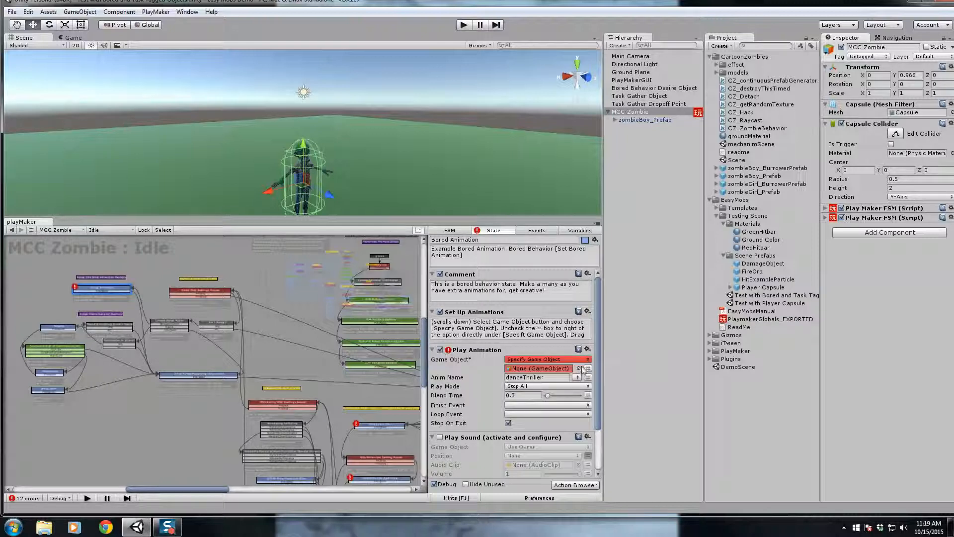
pyautogui.click(439, 350)
pyautogui.click(439, 351)
pyautogui.click(439, 350)
# Try switching the Bored Animation state's Play Sound action on and back off
pyautogui.click(440, 437)
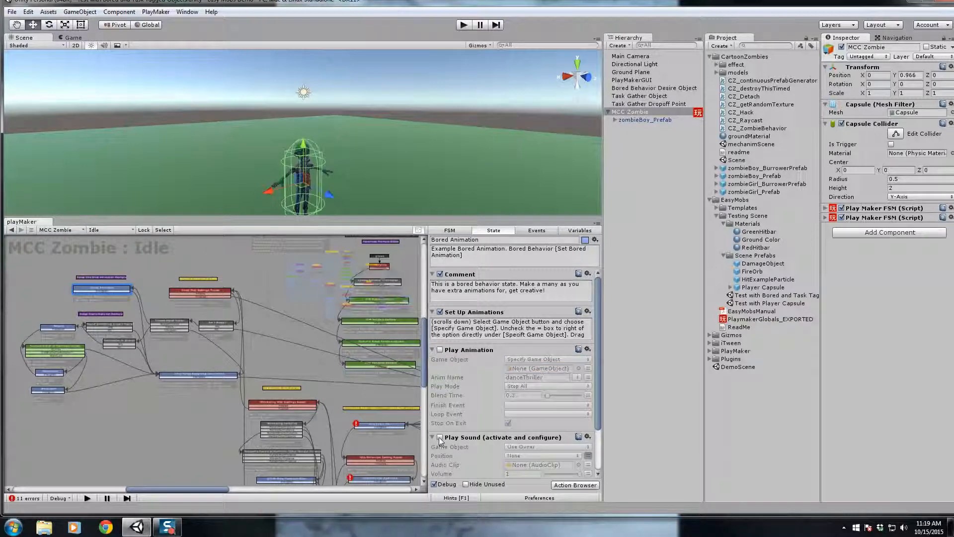
pyautogui.click(439, 438)
pyautogui.scroll(-3, 598, 373)
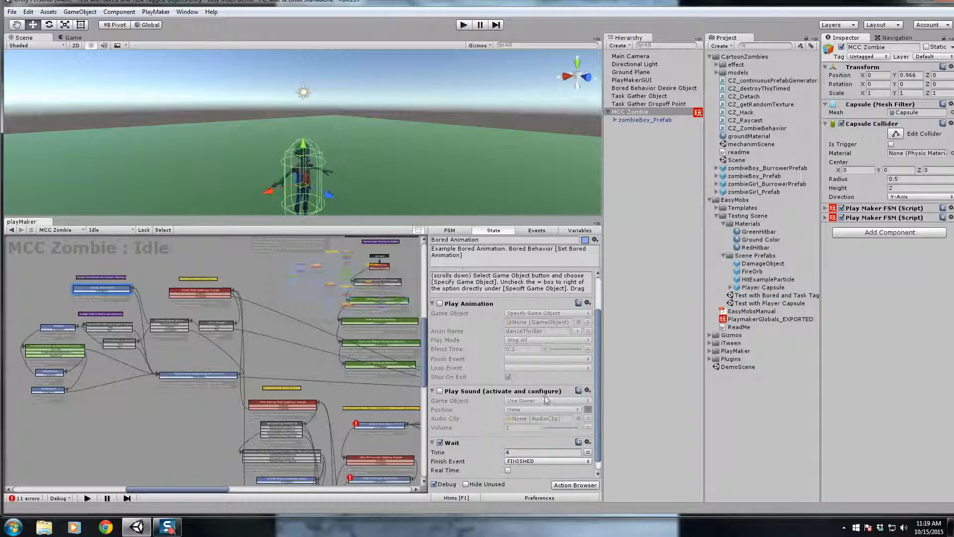
pyautogui.click(440, 391)
pyautogui.click(440, 391)
# In the Idle Chain Main state, assign zombieBoy_Prefab as the Game Object of the Play Random Idle Animation action
pyautogui.moveTo(309, 357); pyautogui.dragTo(188, 380, button='middle')
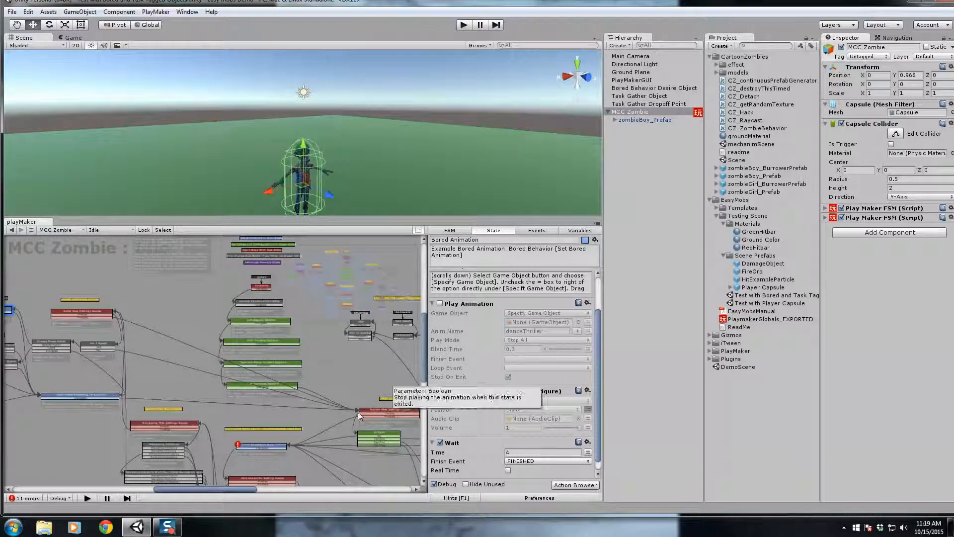
pyautogui.moveTo(320, 413); pyautogui.dragTo(264, 304, button='middle')
pyautogui.scroll(5, 259, 382)
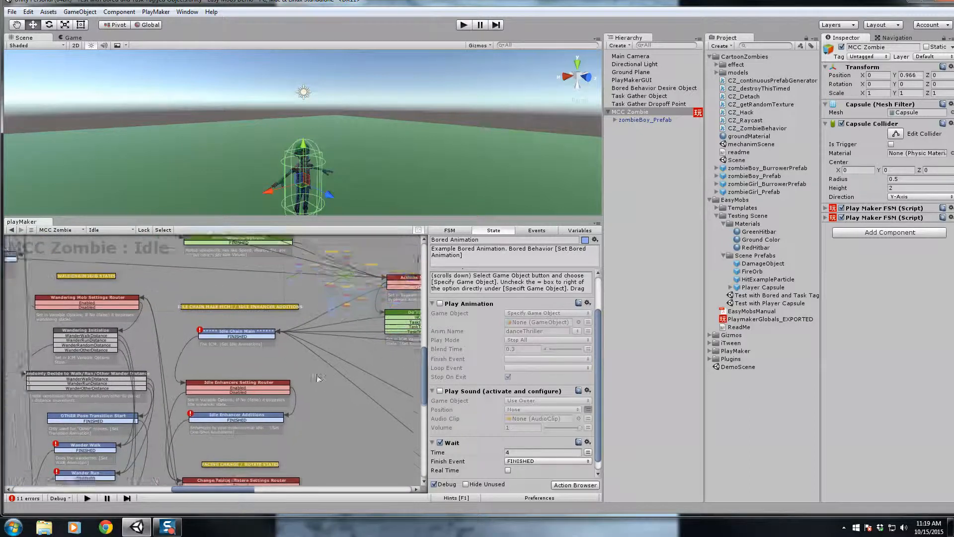
pyautogui.click(217, 339)
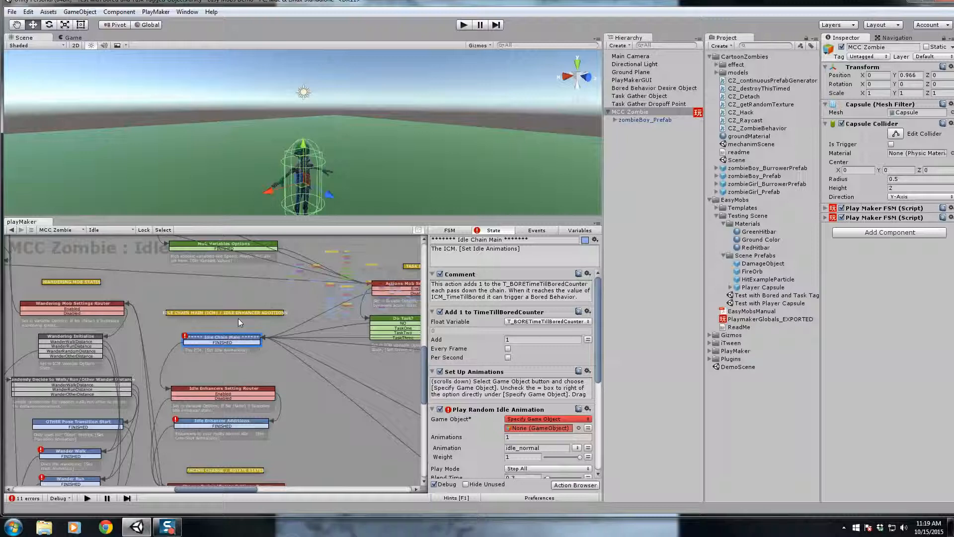
pyautogui.click(631, 120)
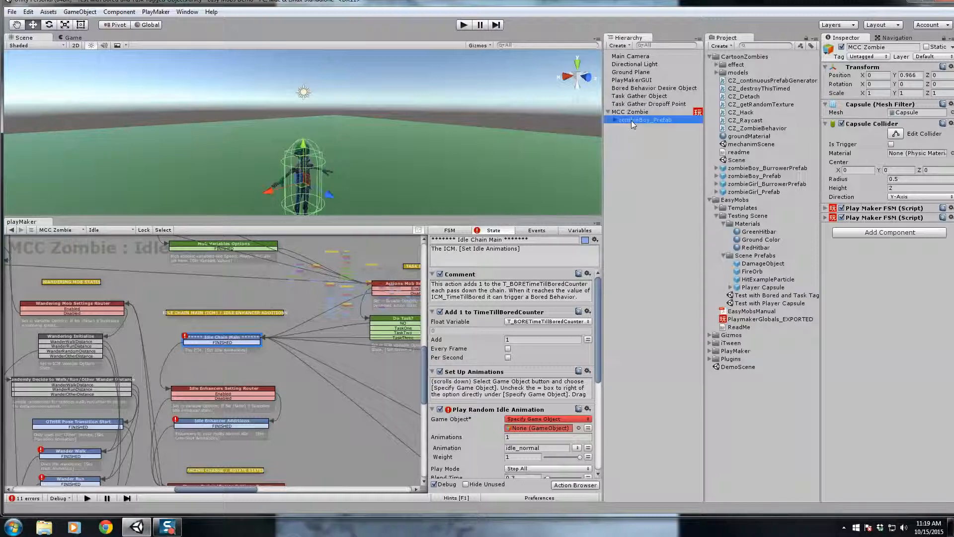
pyautogui.moveTo(632, 120); pyautogui.dragTo(540, 429)
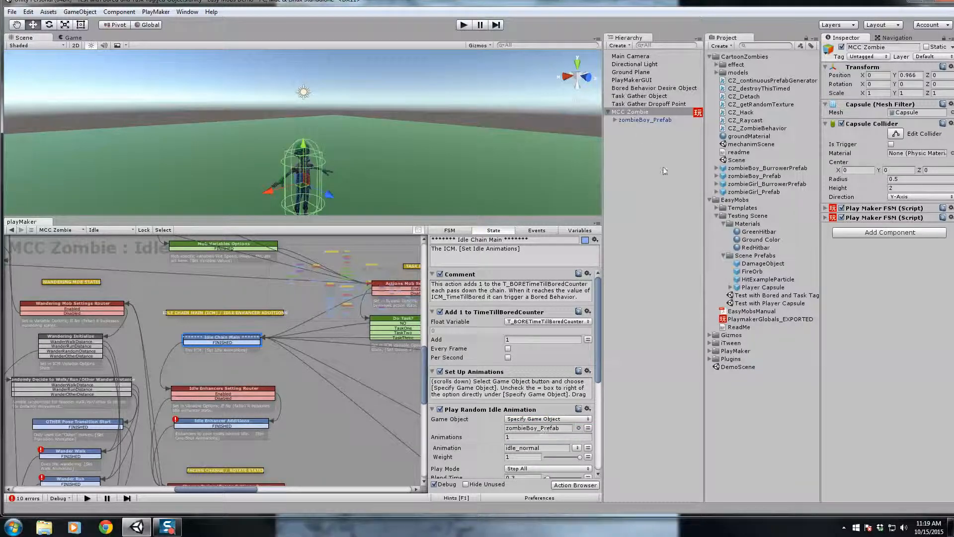
# Compare the MCC Zombie parent with its zombieBoy_Prefab child, which holds the Animation component
pyautogui.click(631, 112)
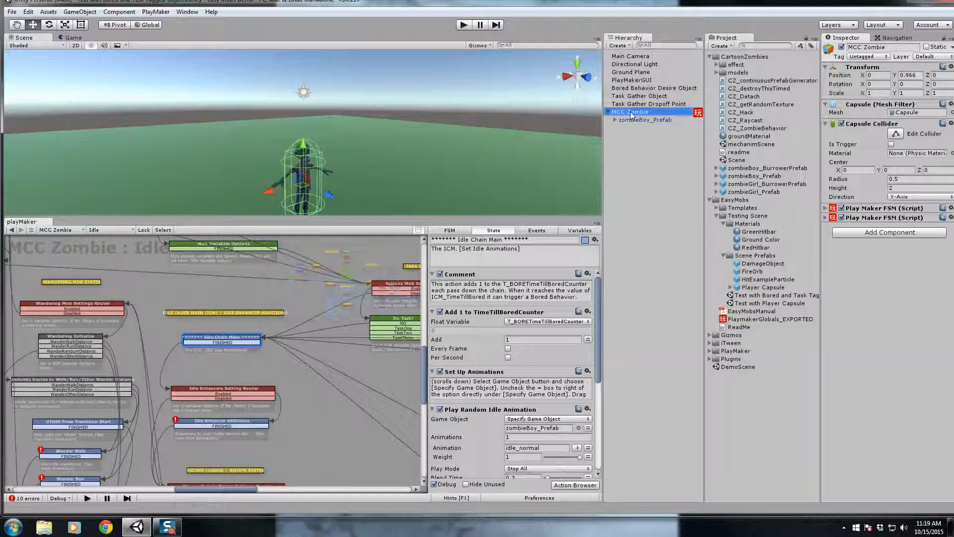
pyautogui.click(637, 119)
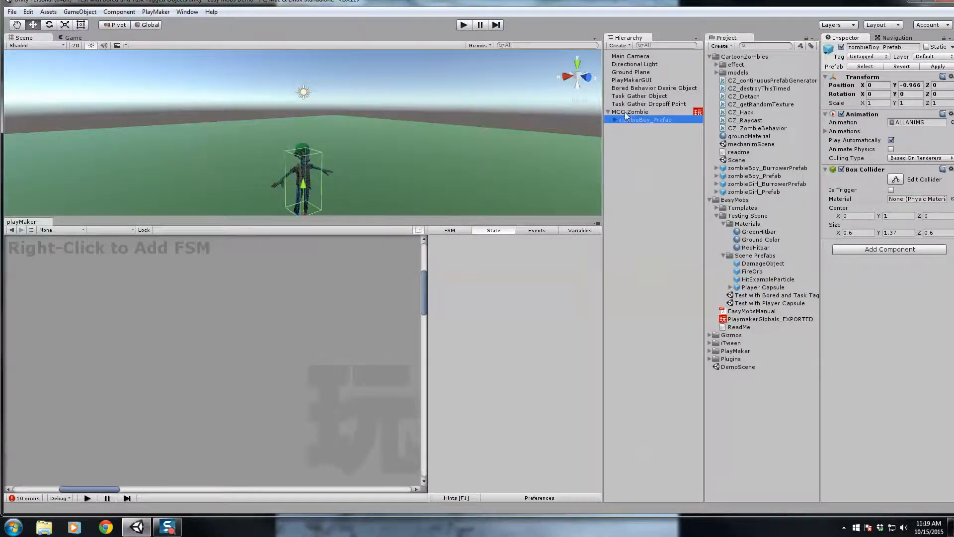
# Reselect MCC Zombie and choose idle_normal as the Play Random Idle Animation clip in the Idle Chain Main state
pyautogui.click(624, 112)
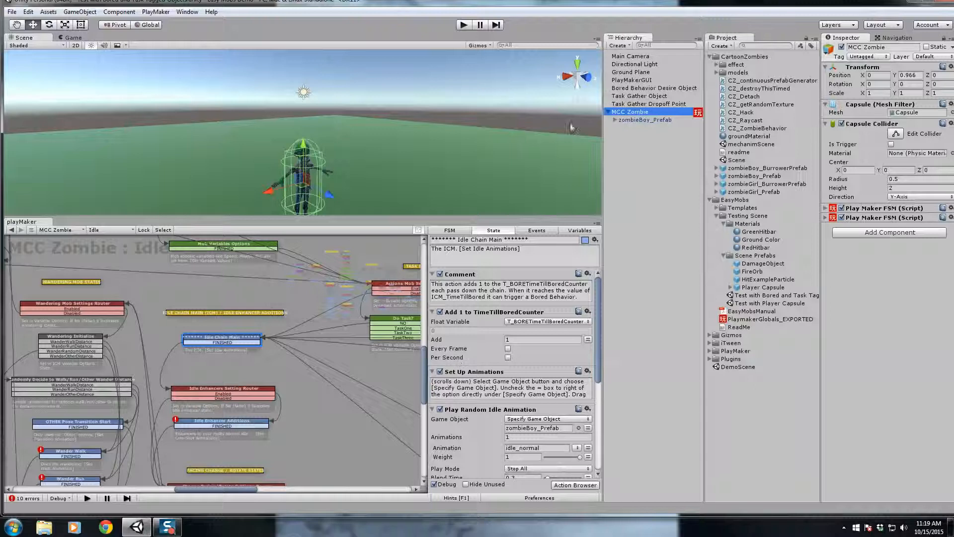
pyautogui.click(241, 341)
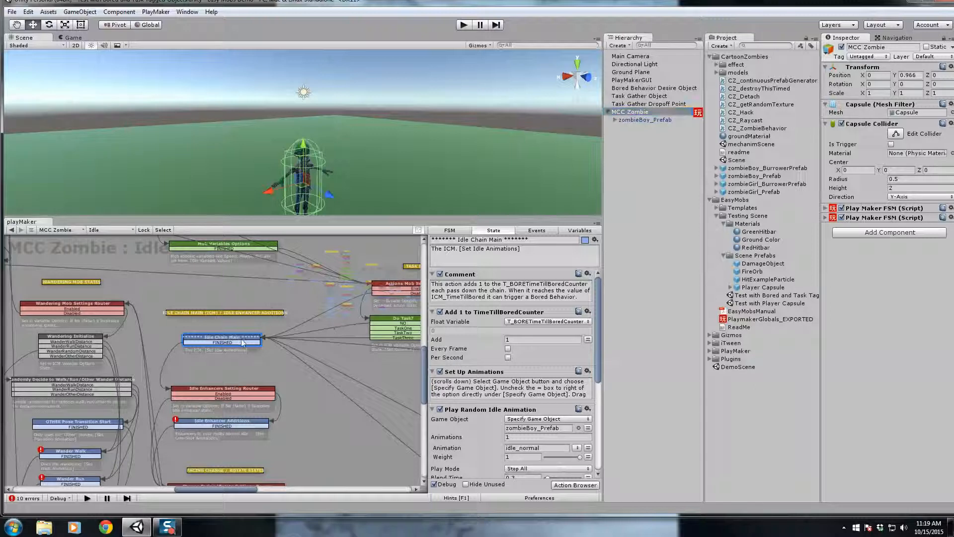
pyautogui.scroll(-5, 576, 370)
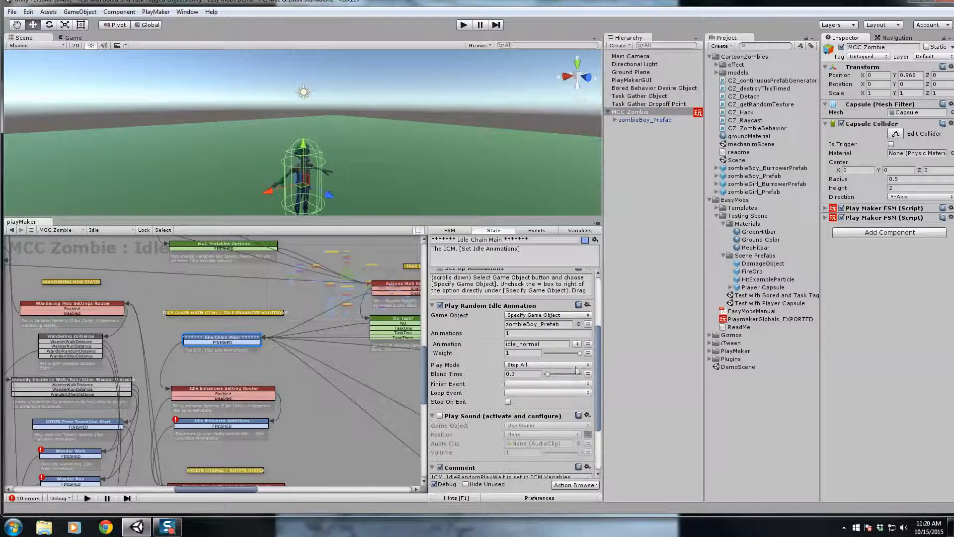
pyautogui.click(577, 343)
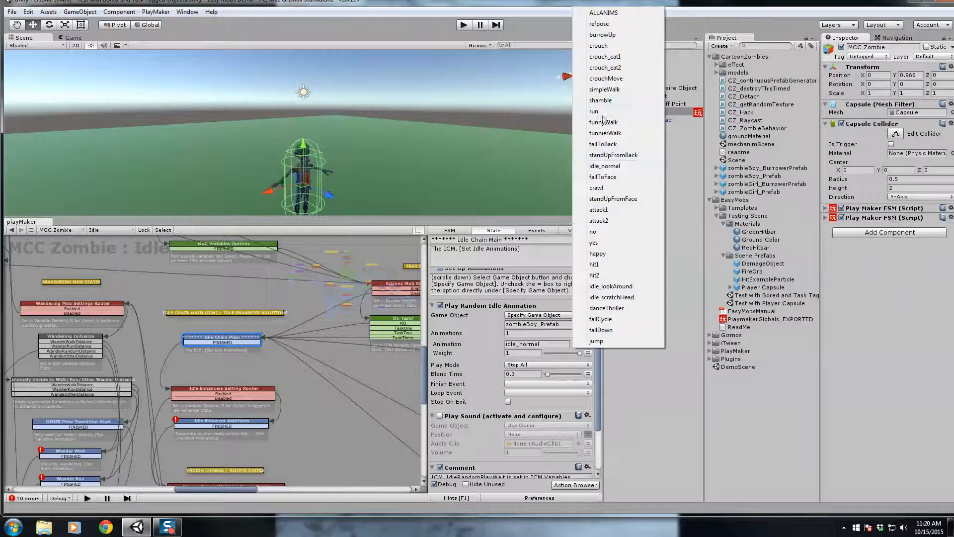
pyautogui.click(610, 167)
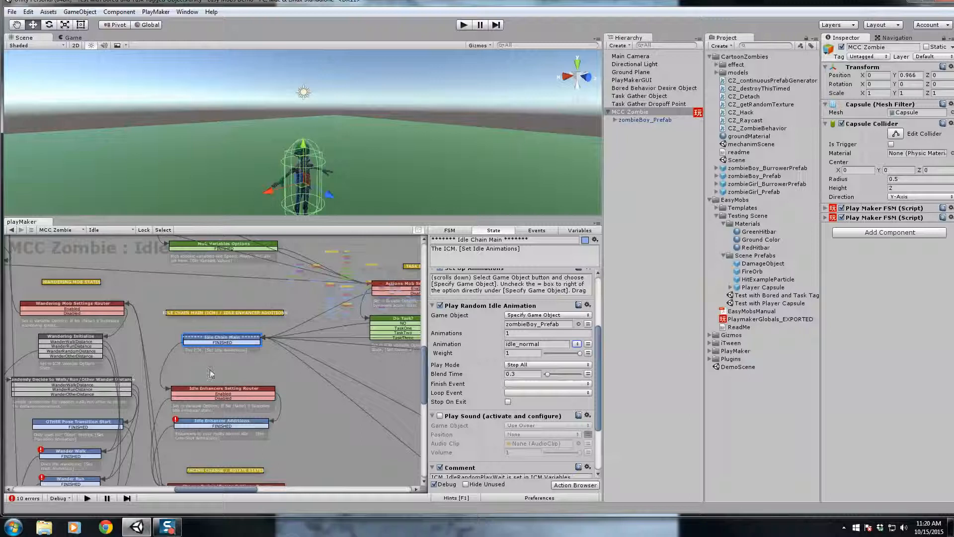
# In the Idle Enhancer Additions state, assign zombieBoy_Prefab as the Game Object of the Play Random Idle Enhancer Anim action
pyautogui.moveTo(297, 404); pyautogui.dragTo(297, 342, button='middle')
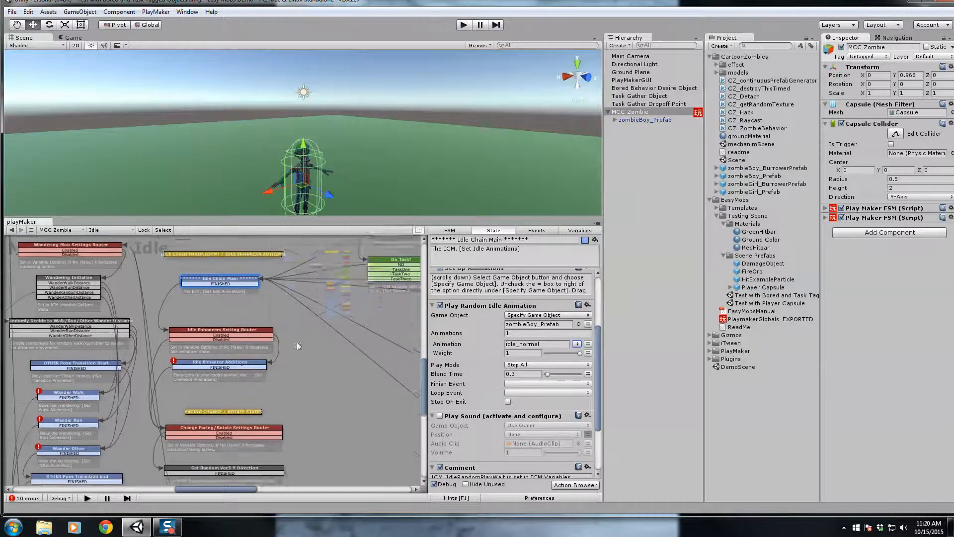
pyautogui.click(238, 359)
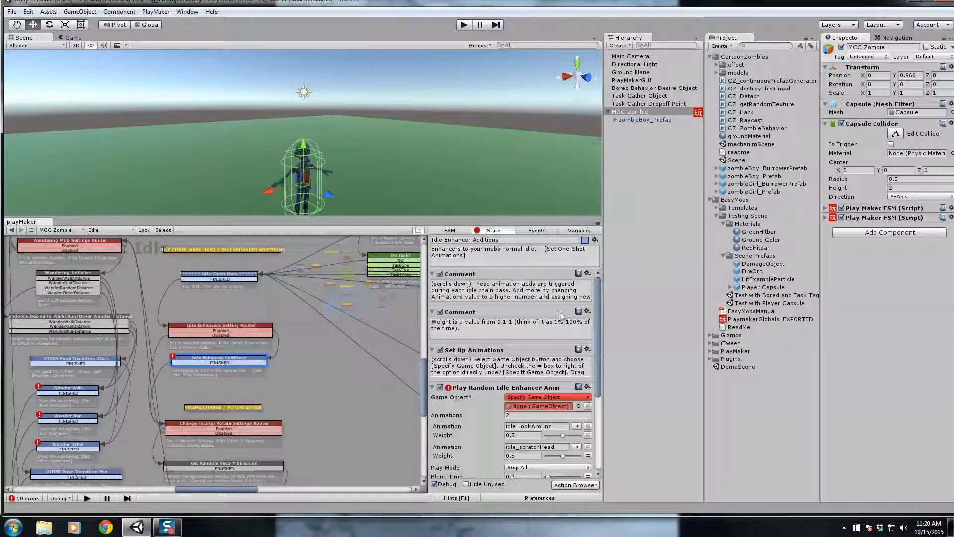
pyautogui.moveTo(599, 304); pyautogui.dragTo(599, 329)
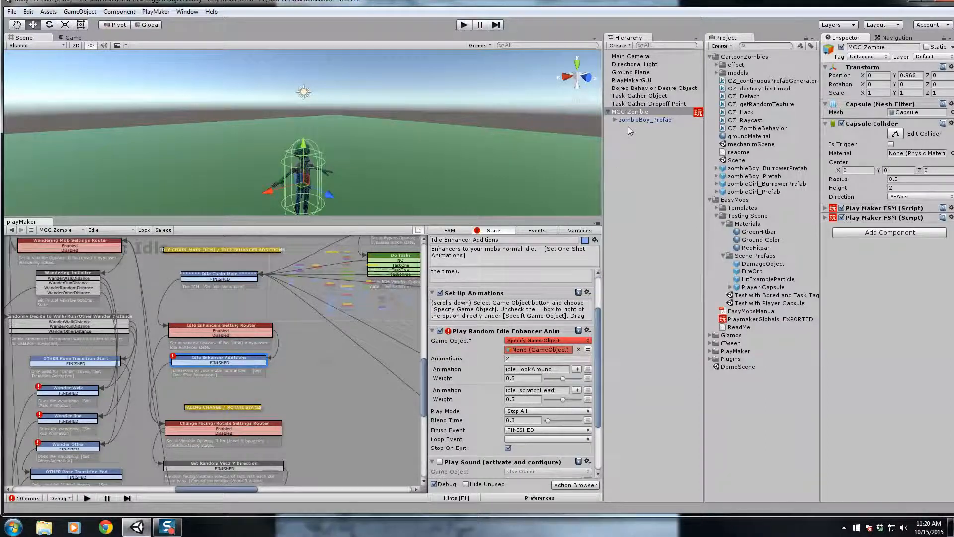
pyautogui.moveTo(629, 119); pyautogui.dragTo(535, 362)
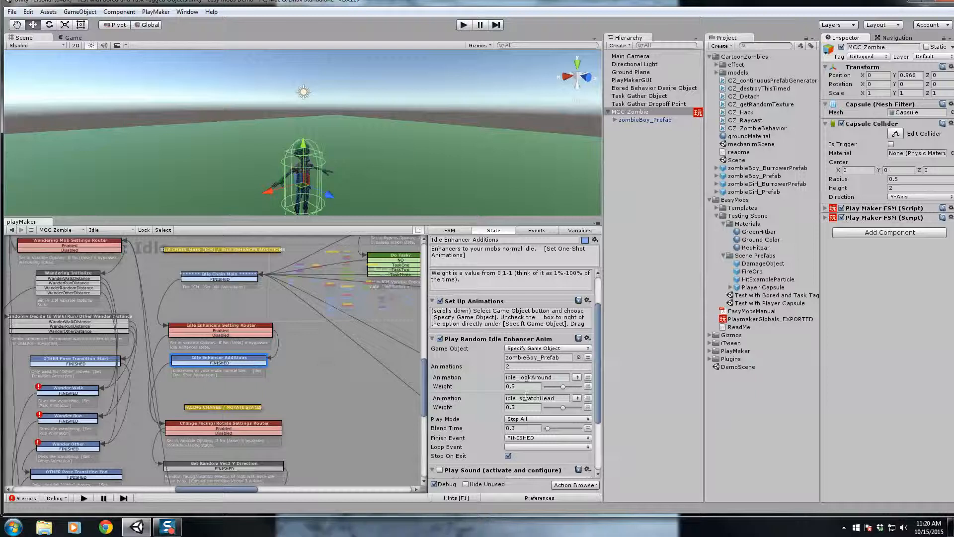
# Choose idle_lookAround and idle_scratchHead as the two animations of the Play Random Idle Enhancer Anim action
pyautogui.click(577, 377)
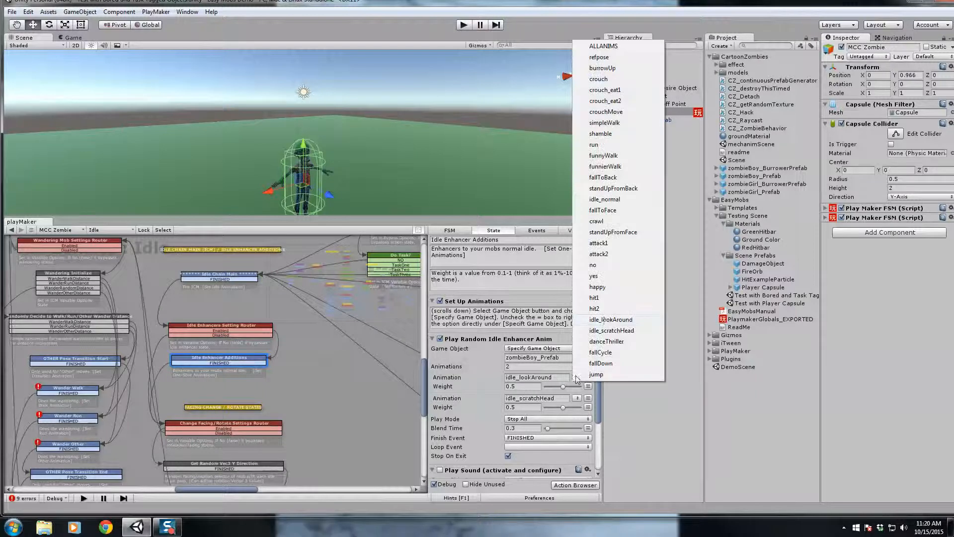
pyautogui.click(606, 320)
pyautogui.click(577, 399)
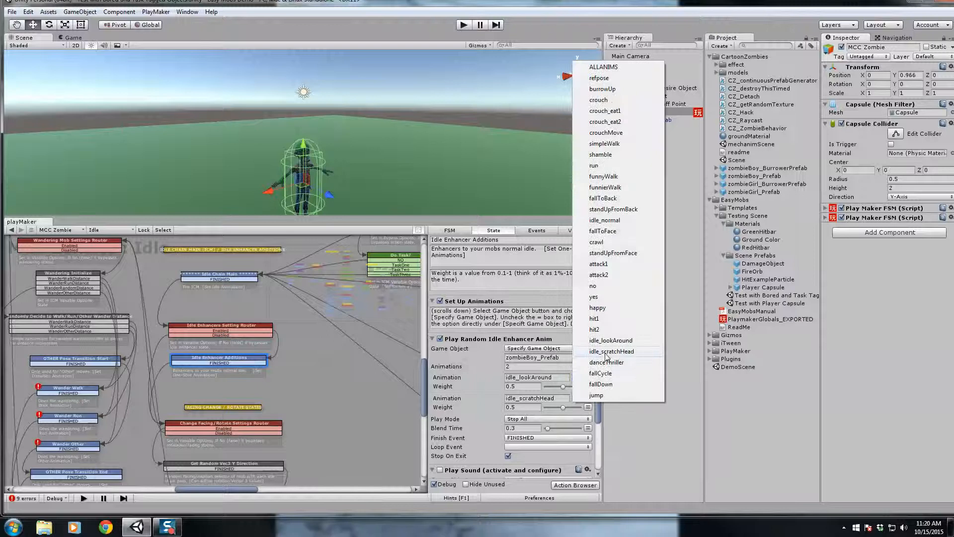
pyautogui.click(607, 351)
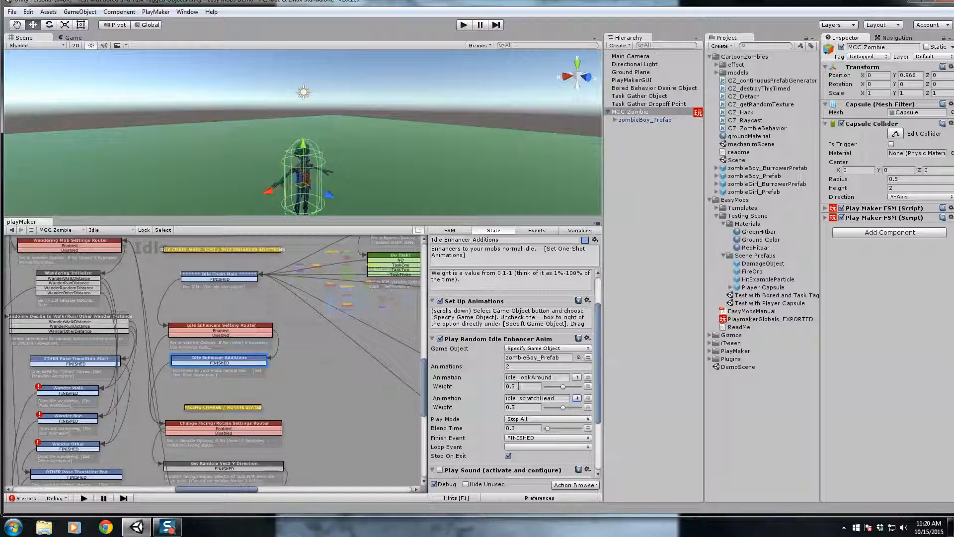
pyautogui.click(507, 386)
# Review the Animations count in the Idle Chain Main state and compare it with the Idle Enhancer Additions state
pyautogui.click(219, 276)
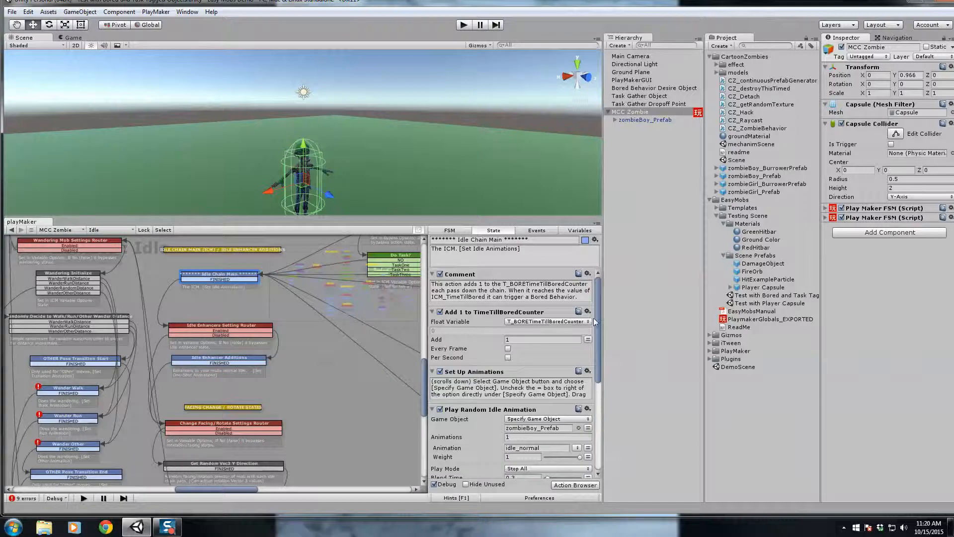
pyautogui.moveTo(595, 318); pyautogui.dragTo(509, 355)
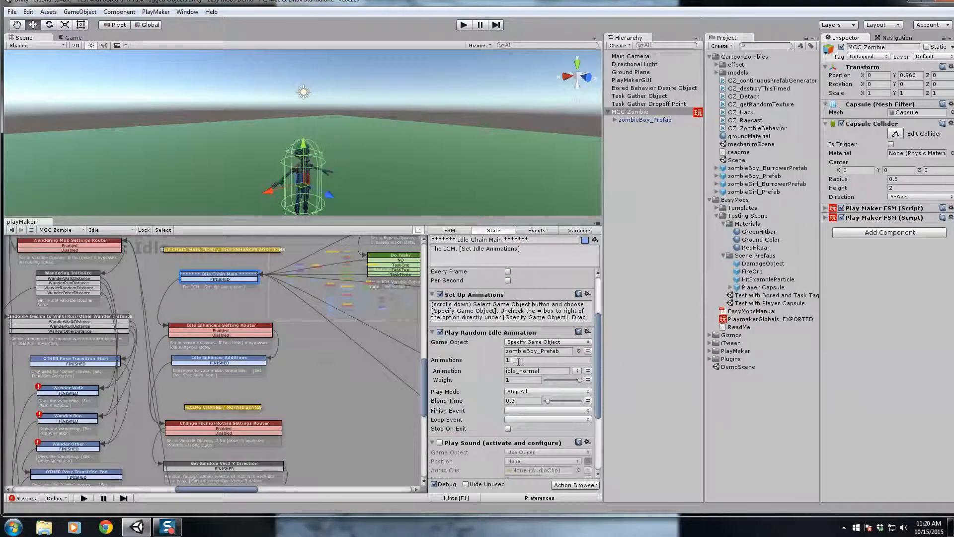
pyautogui.click(476, 358)
pyautogui.click(522, 360)
pyautogui.scroll(-3, 343, 400)
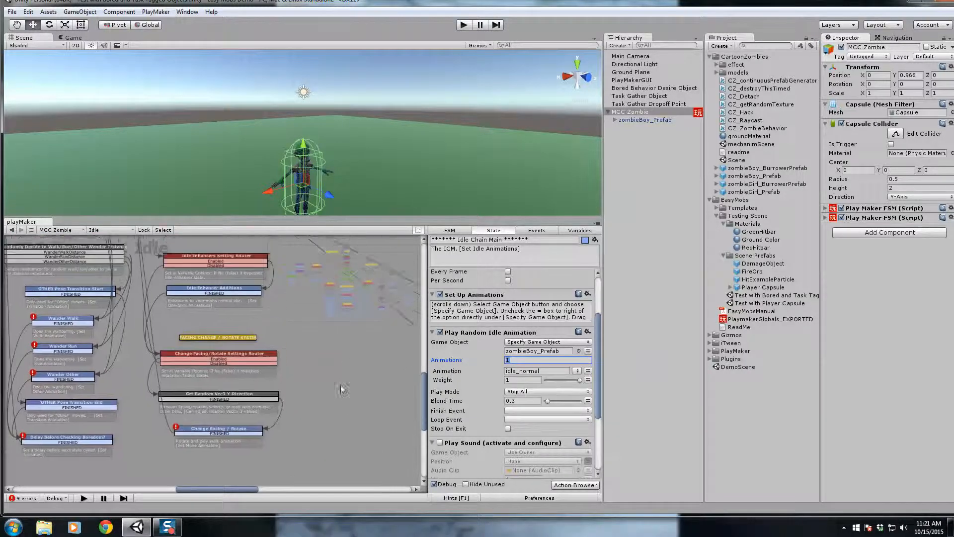
pyautogui.click(248, 316)
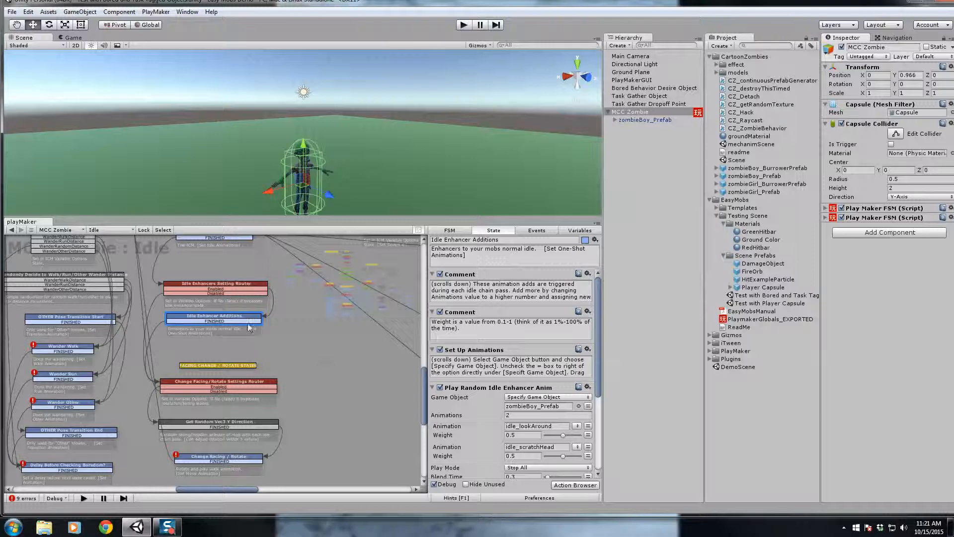
pyautogui.moveTo(287, 306); pyautogui.dragTo(305, 327, button='middle')
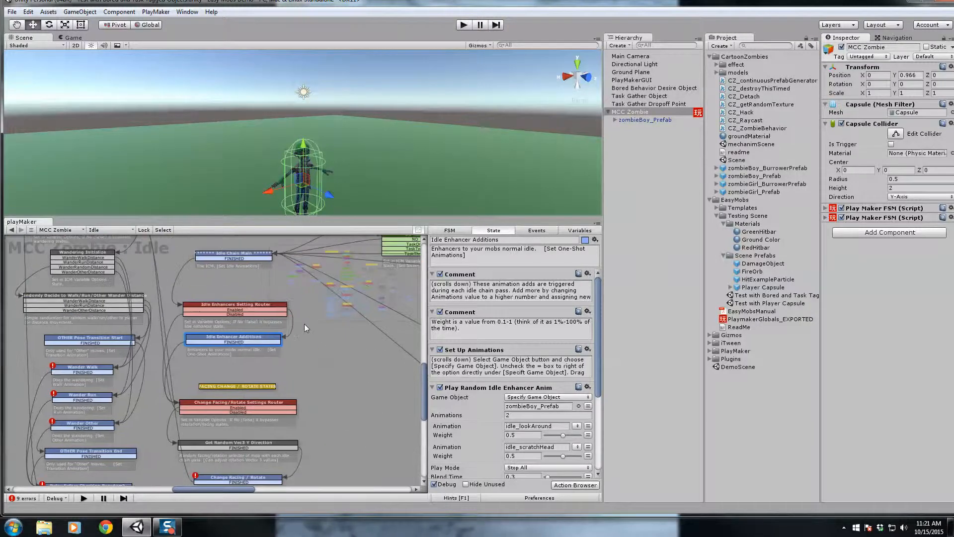
# In the Change Facing / Rotate state, assign zombieBoy_Prefab to Play Random Turning Animation and choose the simpleWalk animation
pyautogui.moveTo(351, 387); pyautogui.dragTo(324, 329, button='middle')
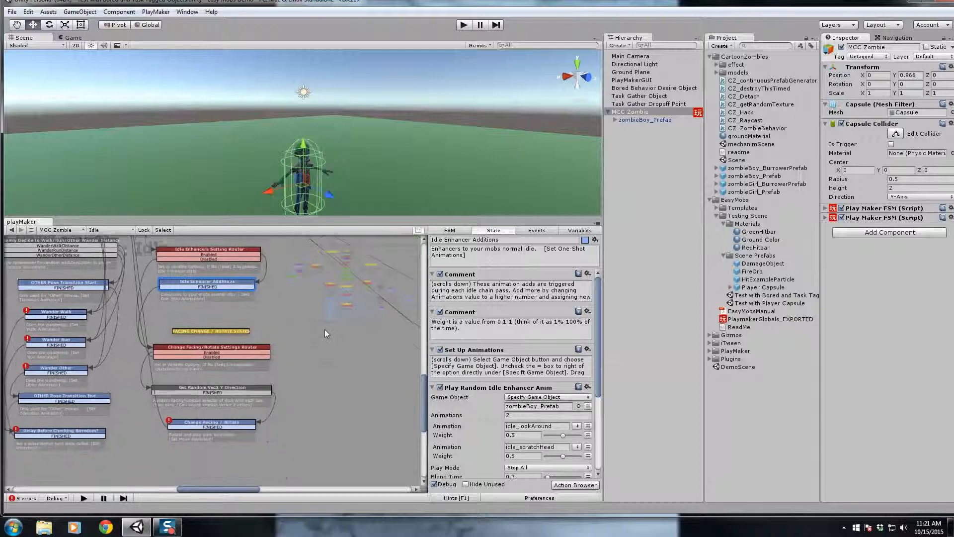
pyautogui.click(212, 422)
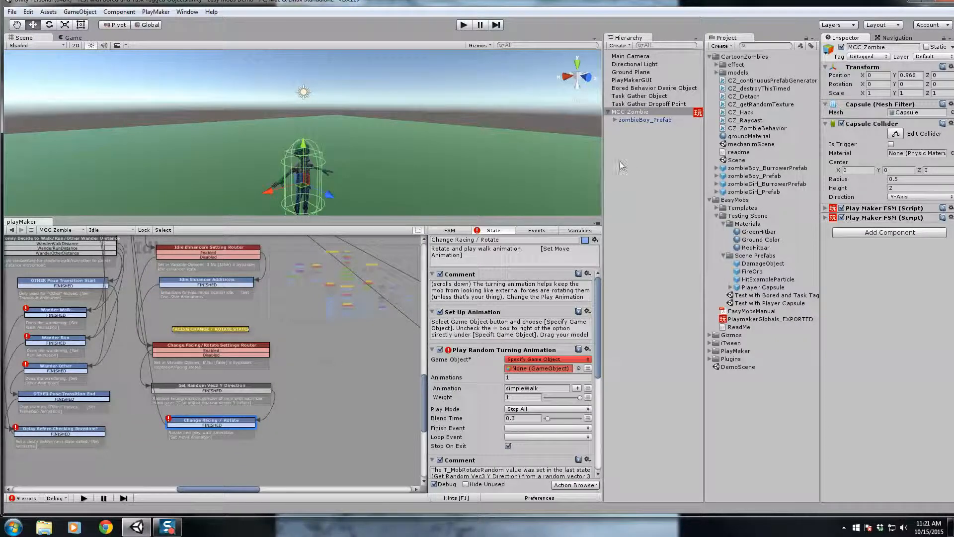
pyautogui.moveTo(636, 119); pyautogui.dragTo(528, 376)
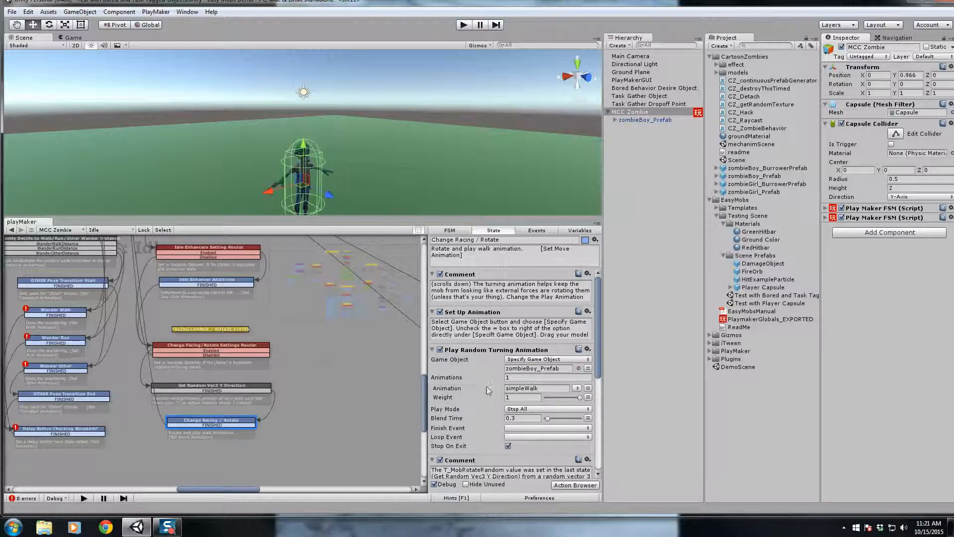
pyautogui.click(577, 388)
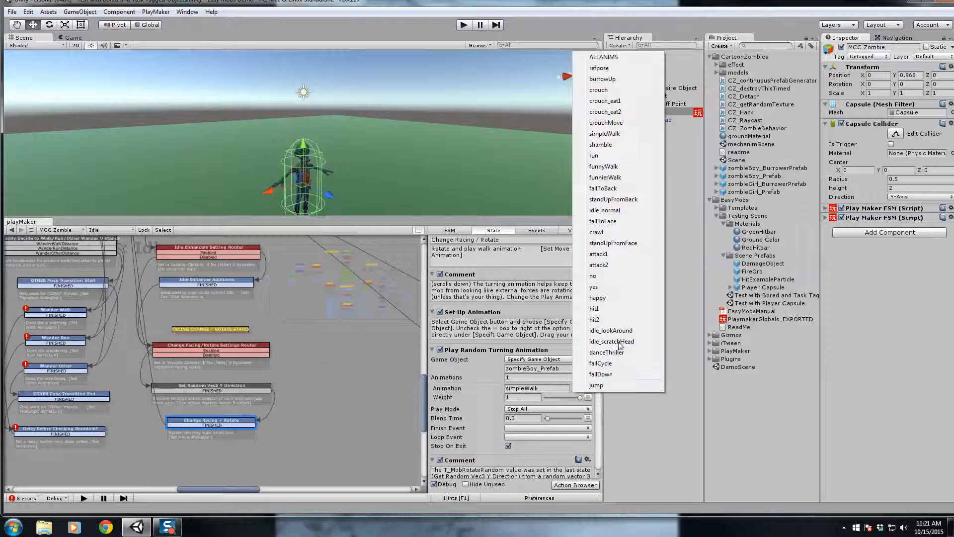
pyautogui.click(605, 134)
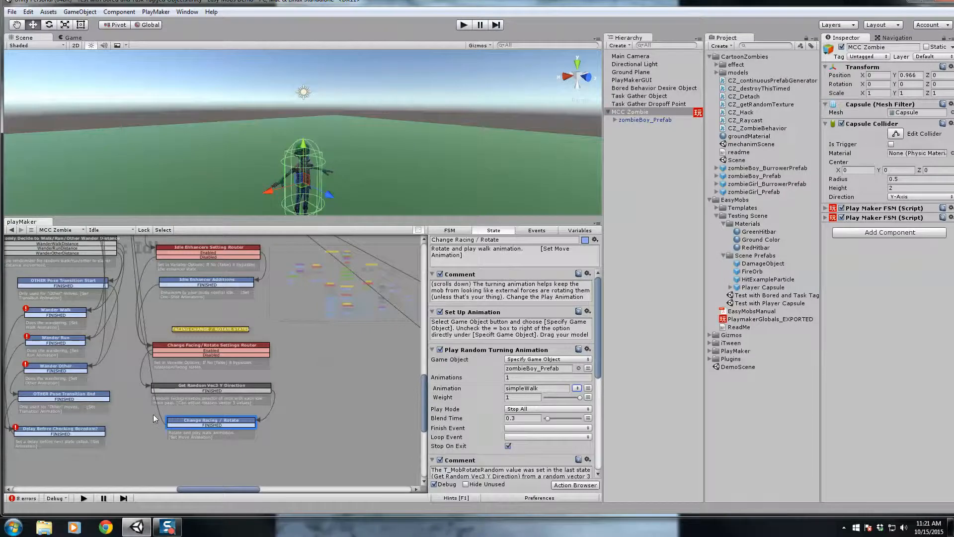
# In the Wander Walk state, assign zombieBoy_Prefab to the Play Random Animation action and choose the simpleWalk animation
pyautogui.moveTo(153, 413); pyautogui.dragTo(276, 438, button='middle')
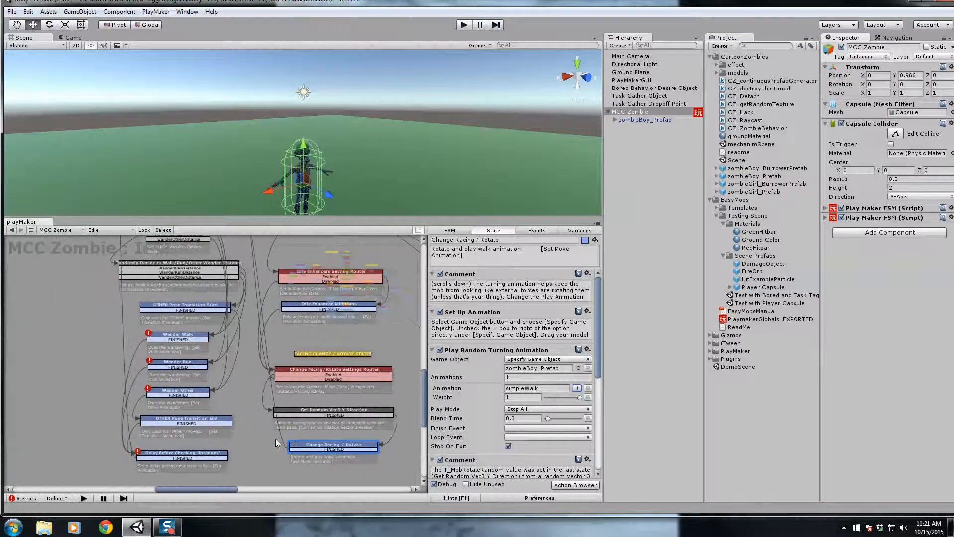
pyautogui.moveTo(259, 343)
pyautogui.mouseDown(button='middle')
pyautogui.moveTo(254, 448)
pyautogui.moveTo(264, 340)
pyautogui.mouseUp(button='middle')
pyautogui.click(187, 337)
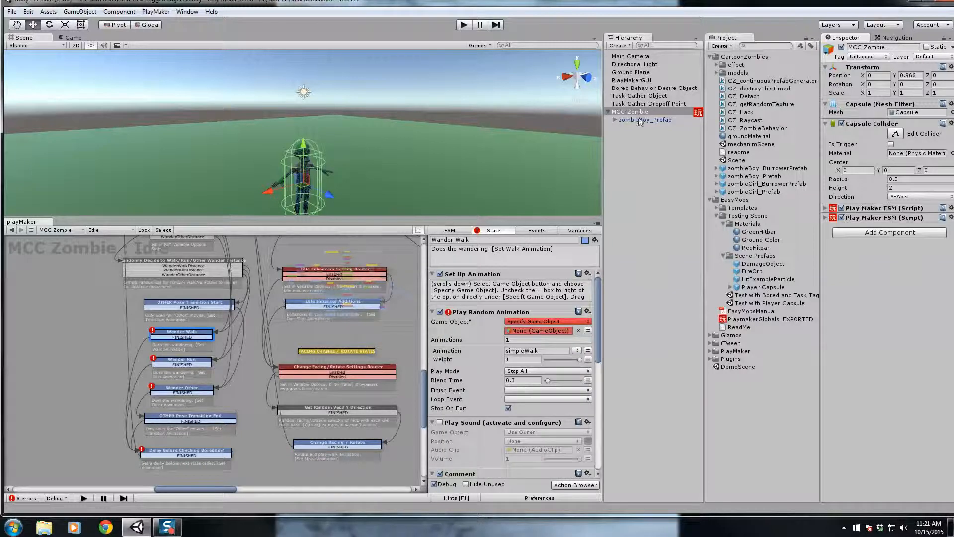
pyautogui.moveTo(641, 120); pyautogui.dragTo(531, 339)
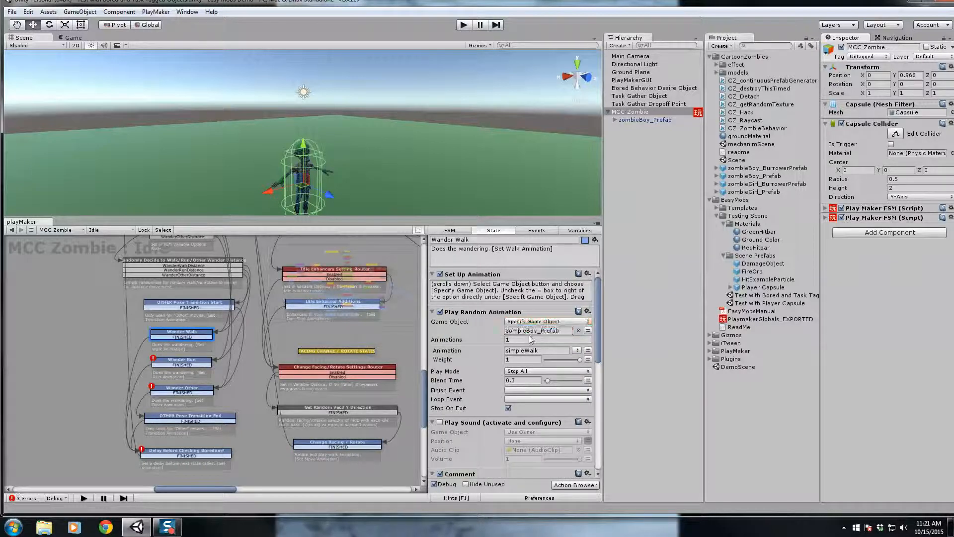
pyautogui.click(577, 349)
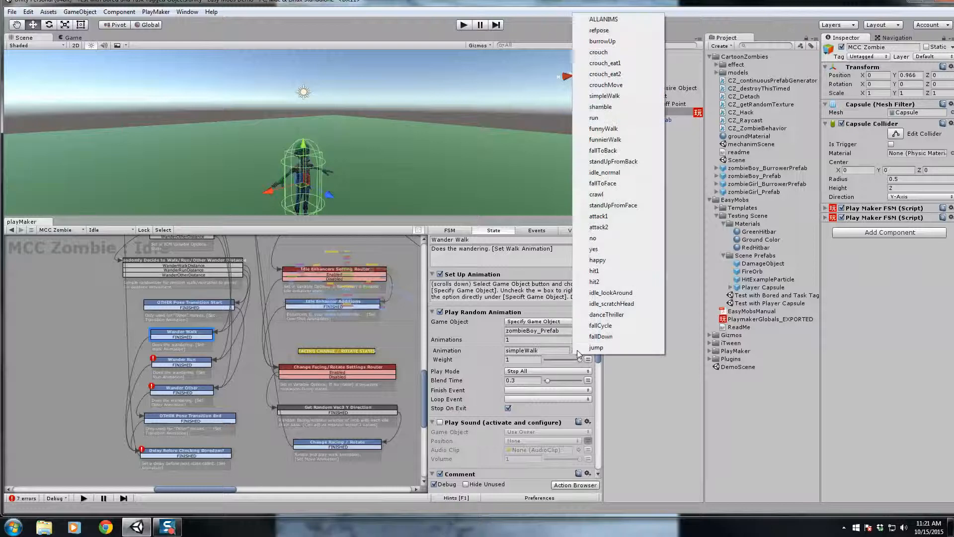
pyautogui.click(599, 97)
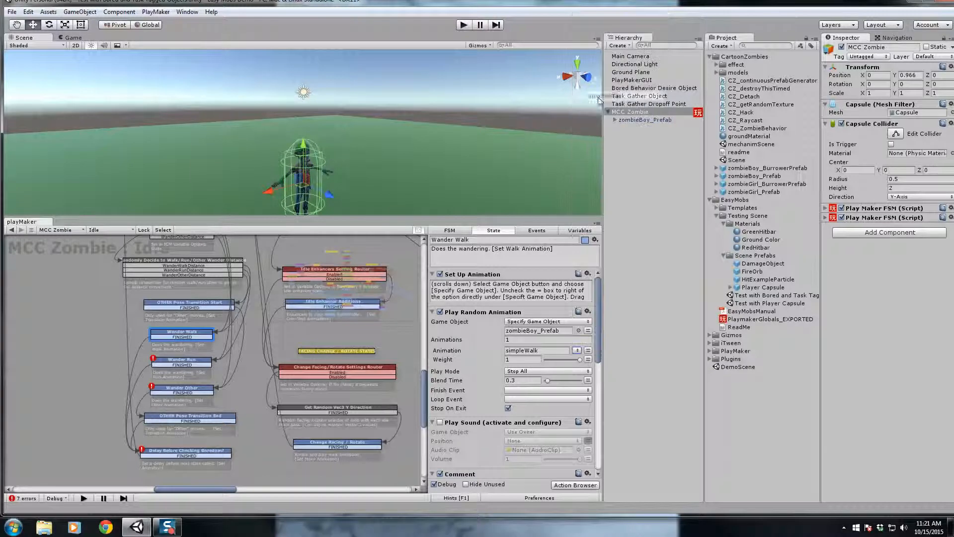
# In the Wander Run state, assign zombieBoy_Prefab to the Play Random Animation action and choose the run animation
pyautogui.click(182, 362)
pyautogui.moveTo(631, 111); pyautogui.dragTo(540, 331)
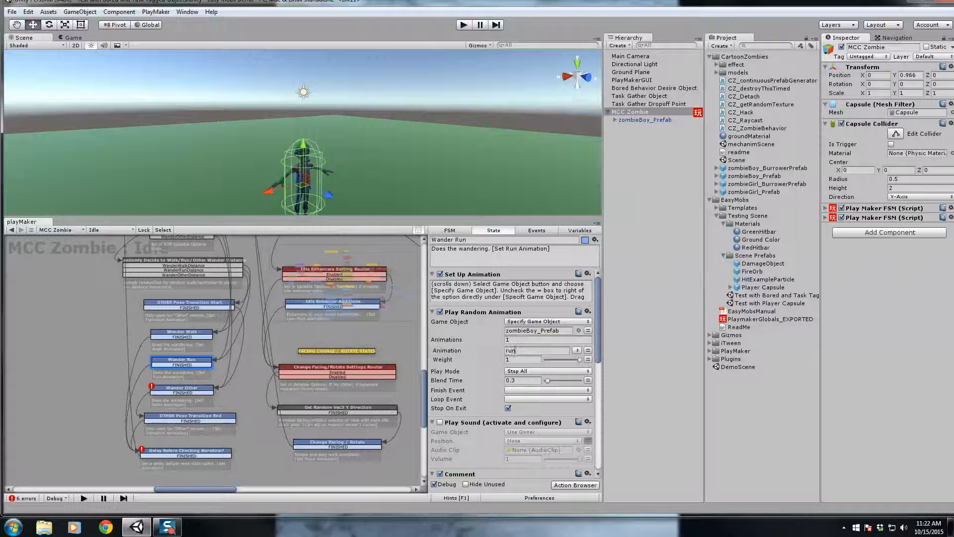
pyautogui.click(577, 351)
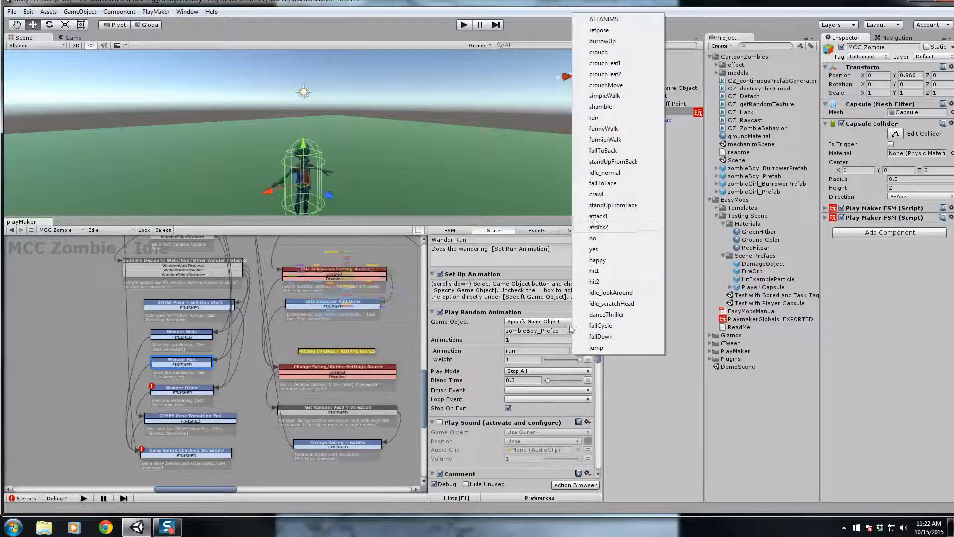
pyautogui.click(595, 119)
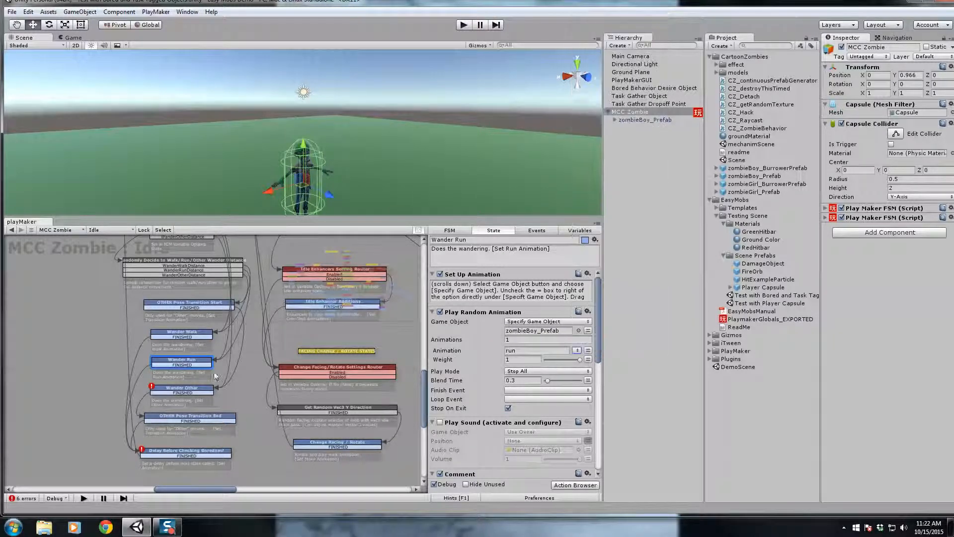
# In the Wander Other state, assign zombieBoy_Prefab to Play Random Animation, switch the animation to a direct value and choose funnierWalk
pyautogui.click(185, 389)
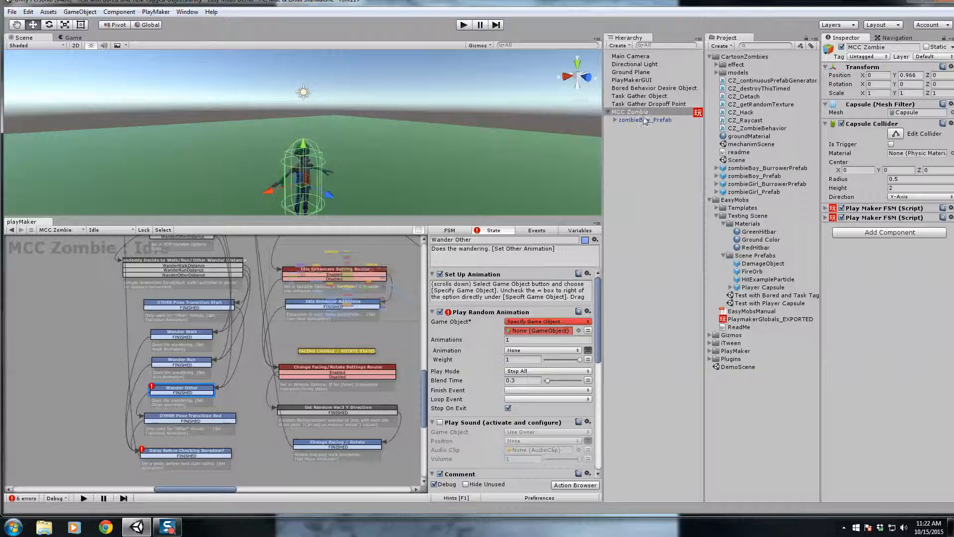
pyautogui.moveTo(646, 122); pyautogui.dragTo(529, 331)
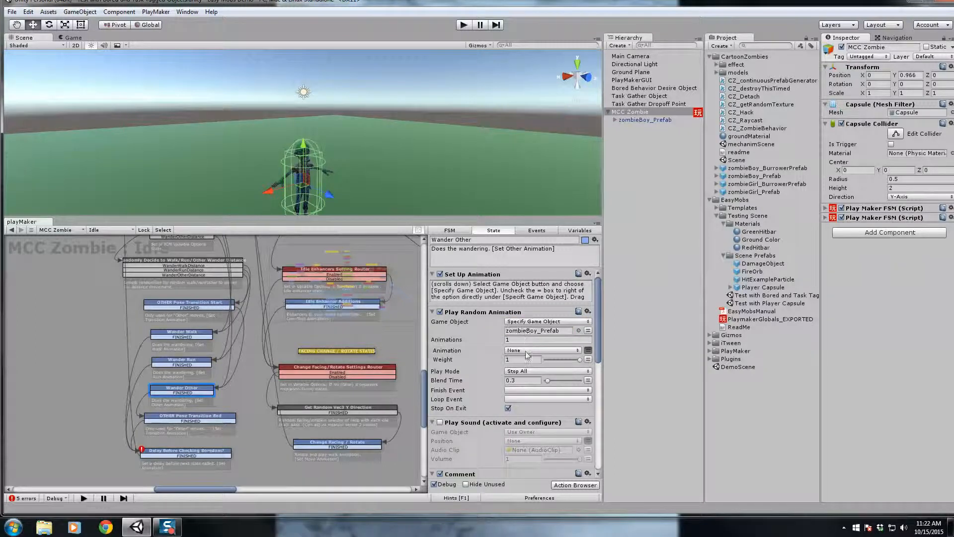
pyautogui.click(539, 350)
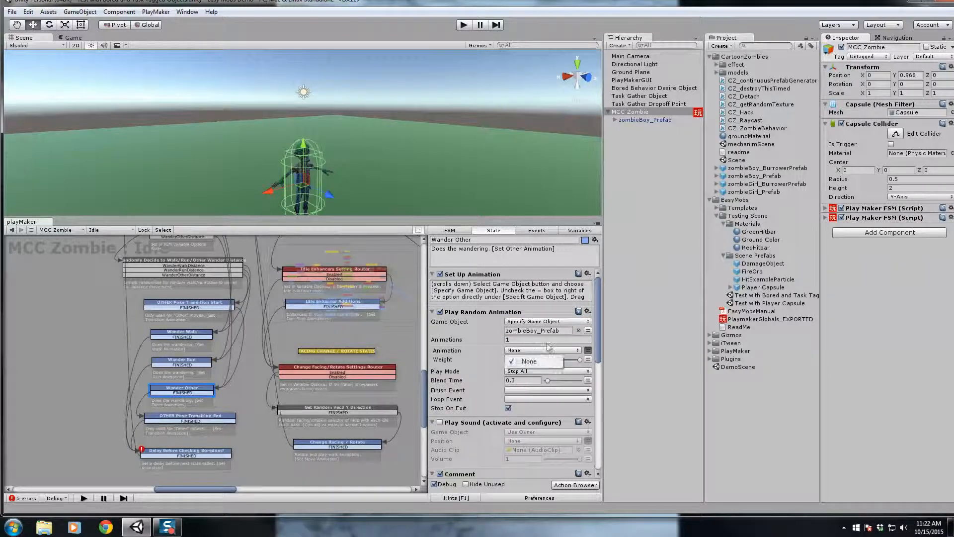
pyautogui.click(588, 350)
pyautogui.click(589, 350)
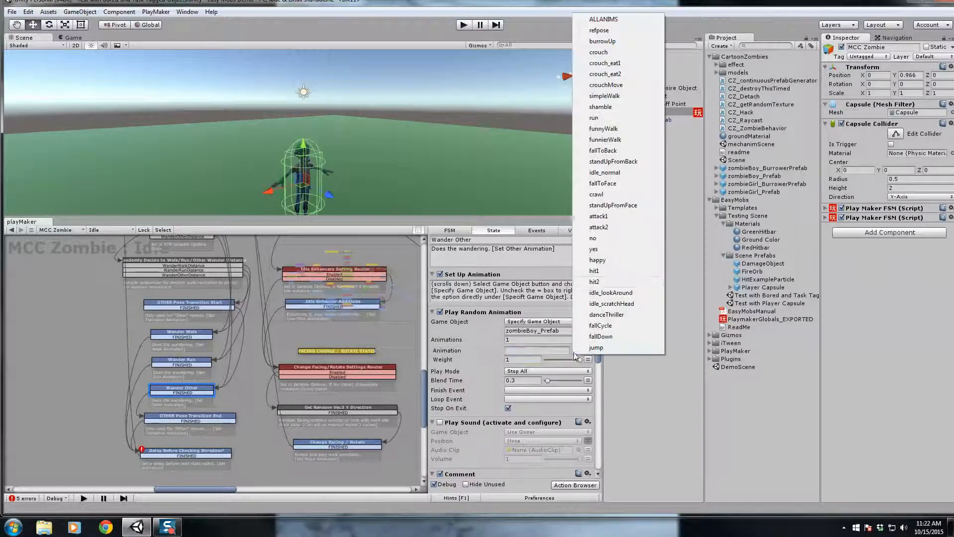
pyautogui.click(606, 140)
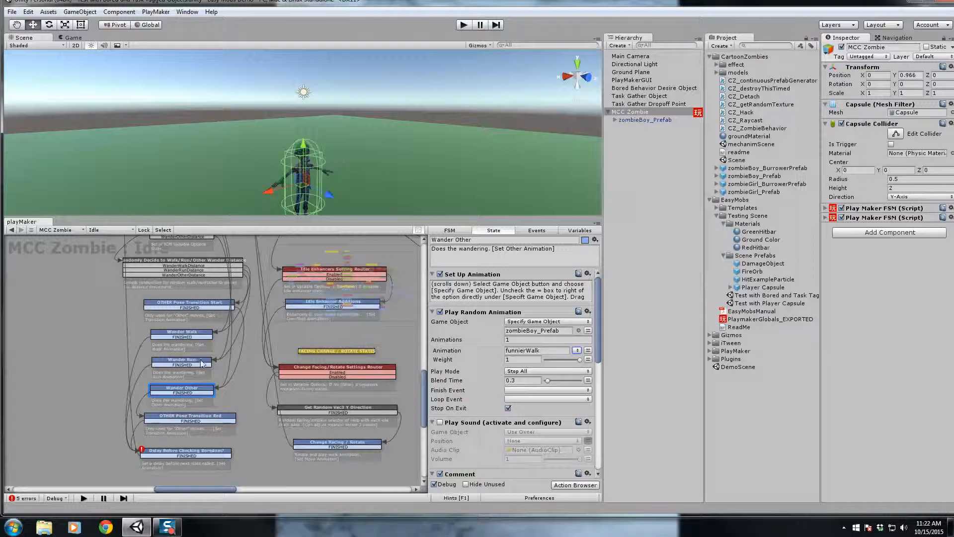
# Inspect the OTHER Pose Transition Start and OTHER Pose Transition End states and their transition animation setup alongside Wander Other
pyautogui.click(195, 305)
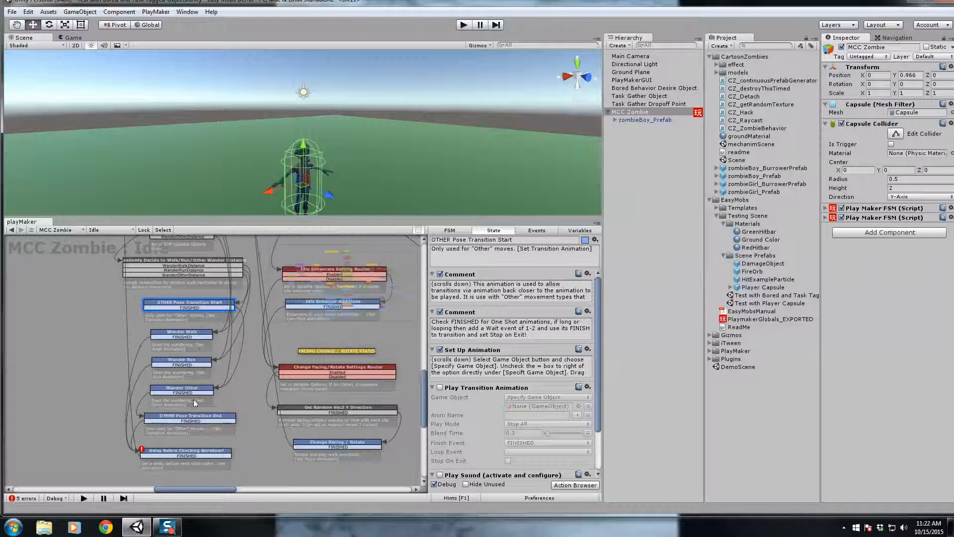
pyautogui.click(193, 416)
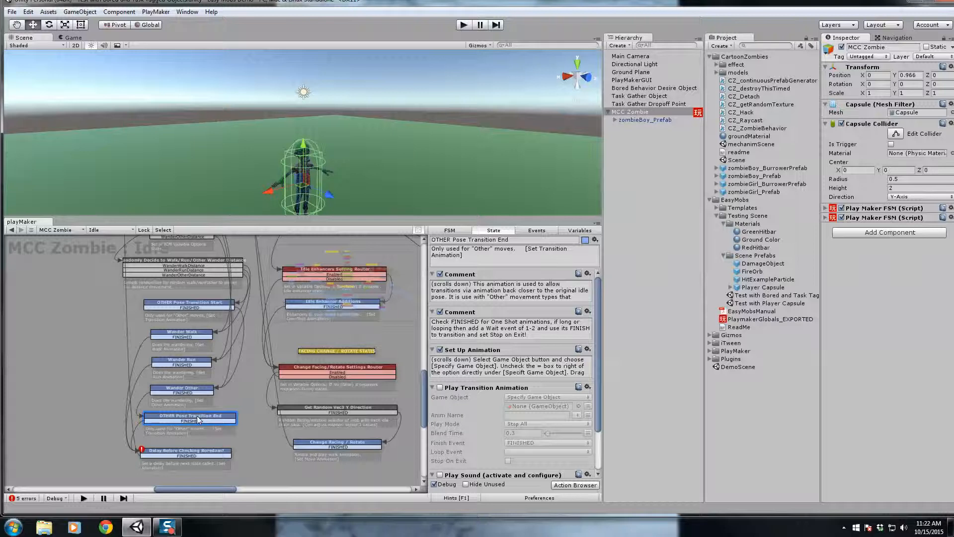
pyautogui.click(218, 306)
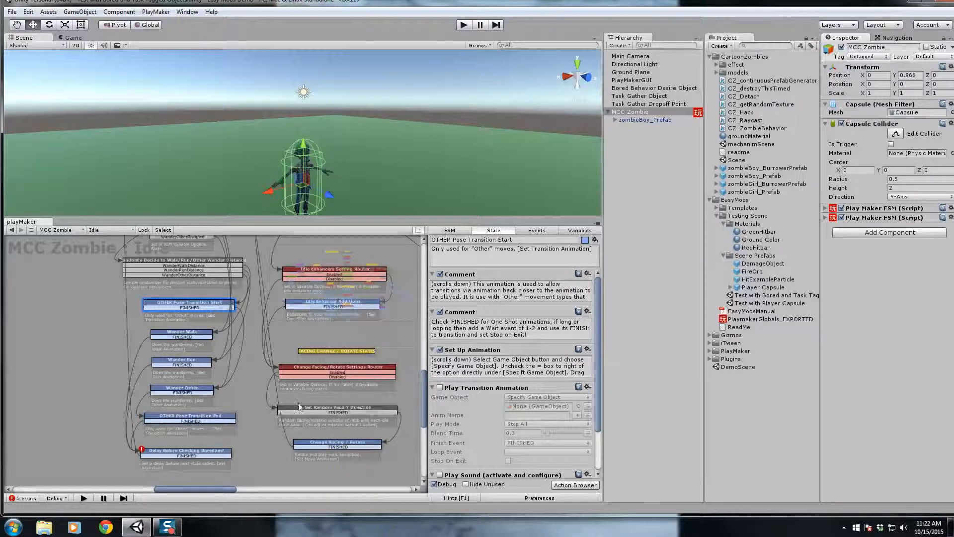
pyautogui.click(163, 418)
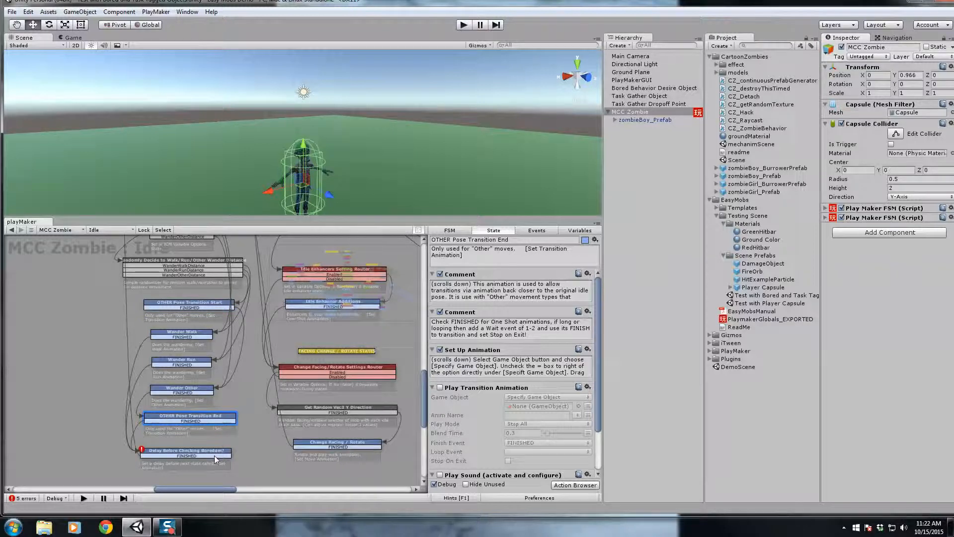
pyautogui.click(195, 390)
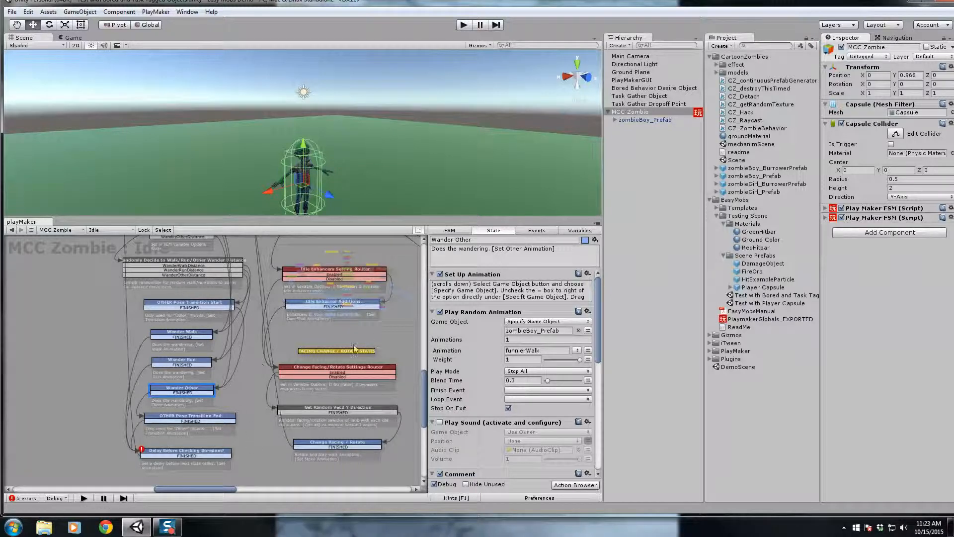
# In the Delay Before Checking Boredom? state, assign zombieBoy_Prefab as the game object of Play Random Idle Animation
pyautogui.moveTo(255, 432); pyautogui.dragTo(284, 370, button='middle')
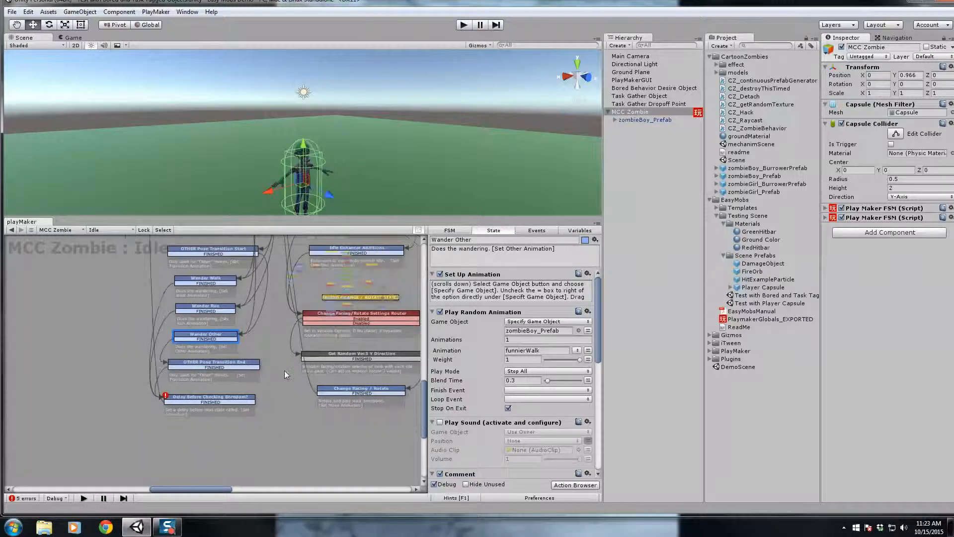
pyautogui.click(214, 390)
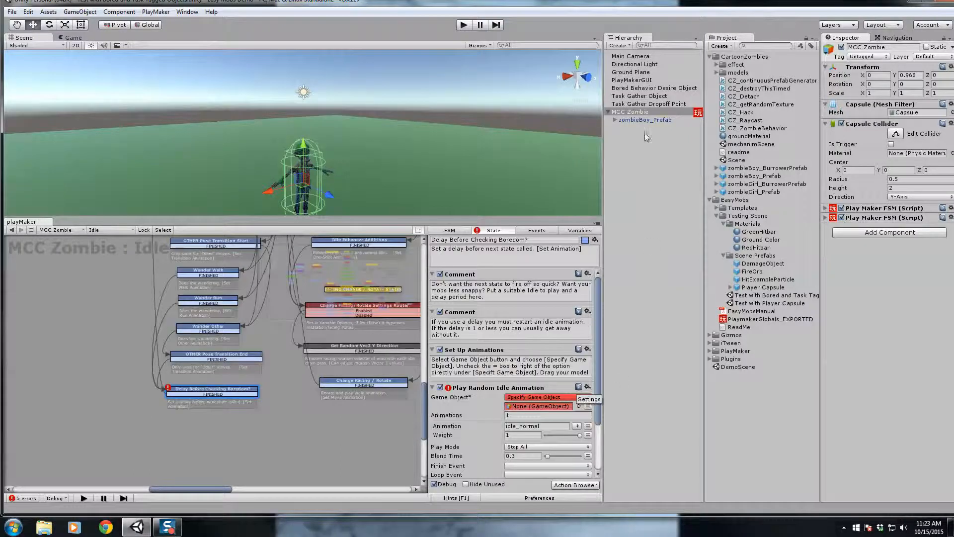
pyautogui.moveTo(569, 345); pyautogui.dragTo(529, 408)
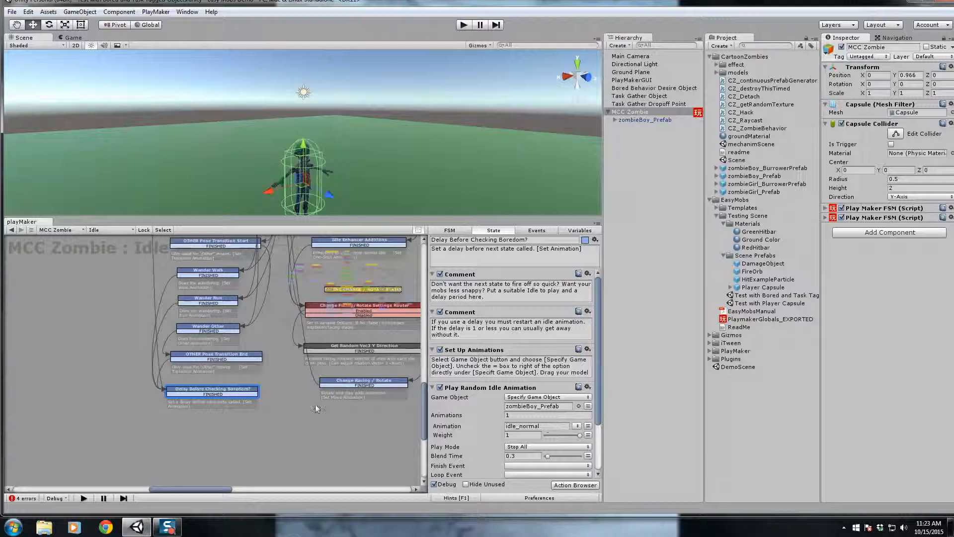
# Survey the Idle FSM graph from the wandering and bored behavior states through the variable options to the task states
pyautogui.moveTo(114, 301); pyautogui.dragTo(209, 419, button='middle')
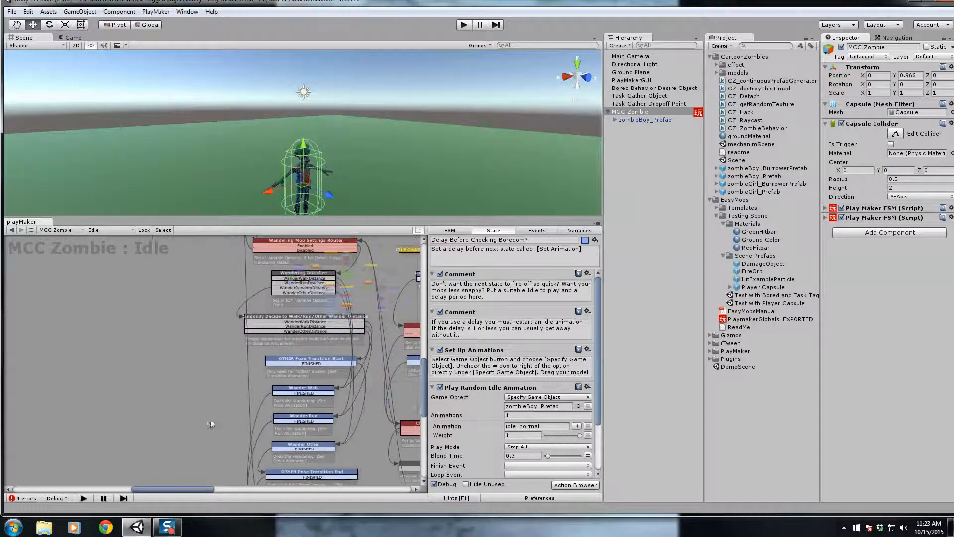
pyautogui.moveTo(165, 282); pyautogui.dragTo(221, 440, button='middle')
pyautogui.moveTo(145, 389); pyautogui.dragTo(189, 437, button='middle')
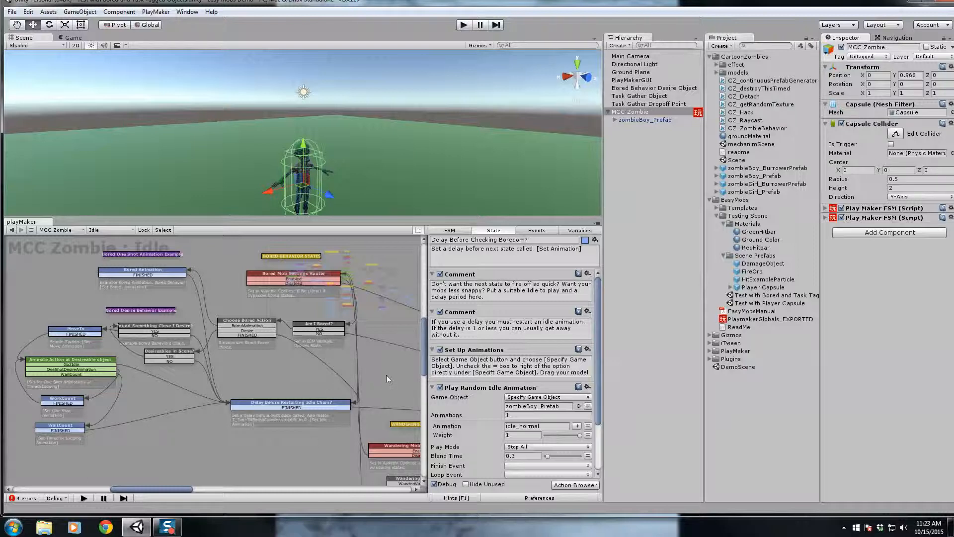
pyautogui.moveTo(401, 361); pyautogui.dragTo(161, 371, button='middle')
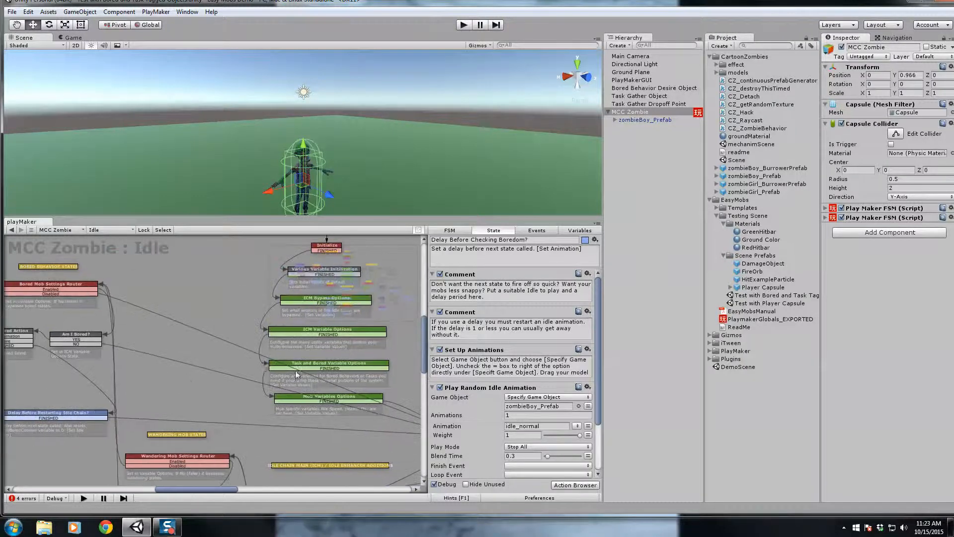
pyautogui.scroll(-2, 296, 376)
pyautogui.moveTo(389, 373); pyautogui.dragTo(349, 327, button='middle')
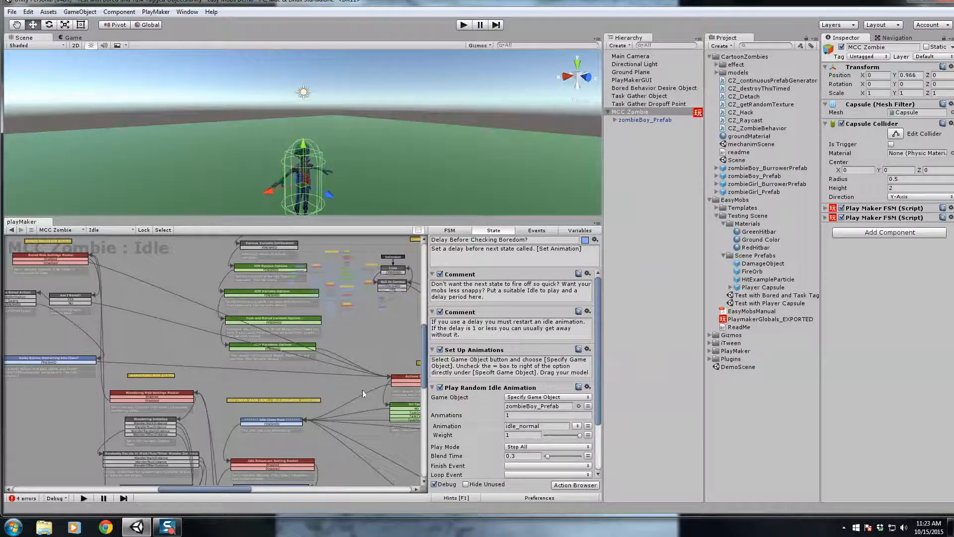
pyautogui.moveTo(362, 390); pyautogui.dragTo(232, 390, button='middle')
pyautogui.moveTo(321, 382); pyautogui.dragTo(267, 362, button='middle')
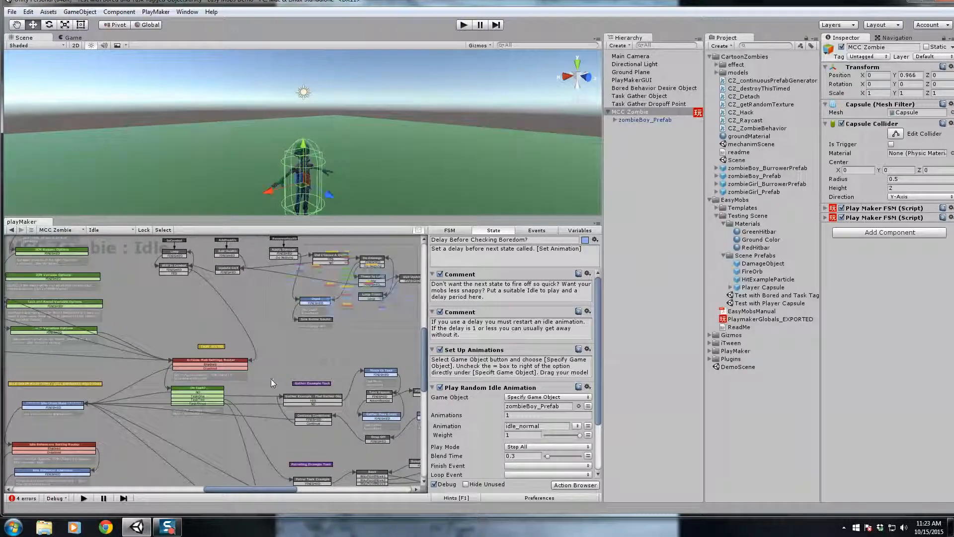
pyautogui.moveTo(339, 425); pyautogui.dragTo(267, 366, button='middle')
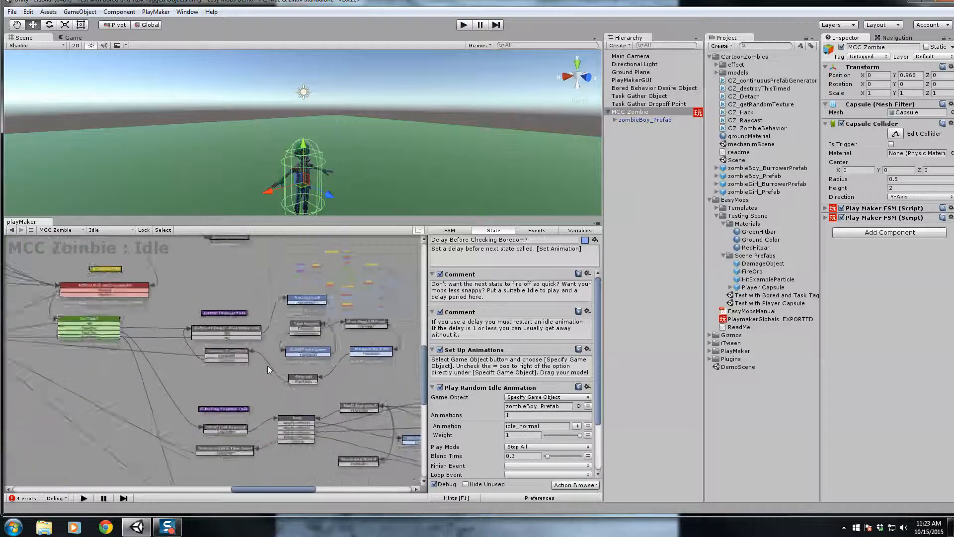
# Examine the Gather Example Task and Patrolling Example Task chains, including their drop-off, rest and waypoint move states
pyautogui.scroll(4, 268, 365)
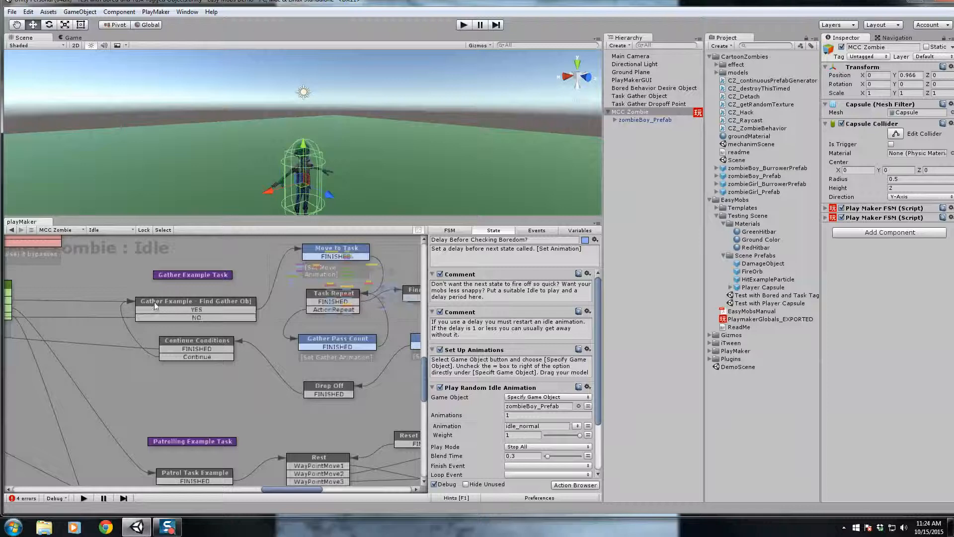
pyautogui.moveTo(108, 338); pyautogui.dragTo(262, 396, button='middle')
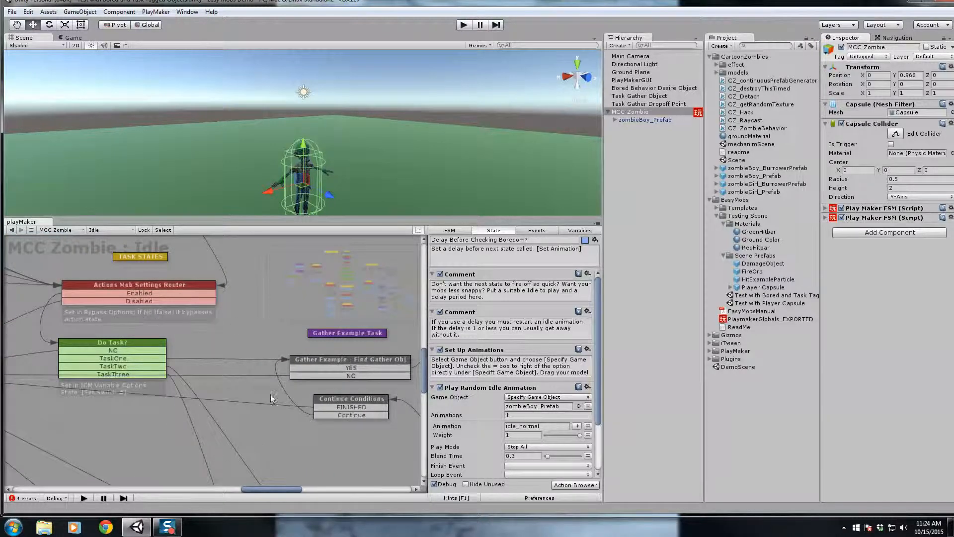
pyautogui.moveTo(338, 442); pyautogui.dragTo(243, 386, button='middle')
pyautogui.moveTo(363, 427); pyautogui.dragTo(222, 424, button='middle')
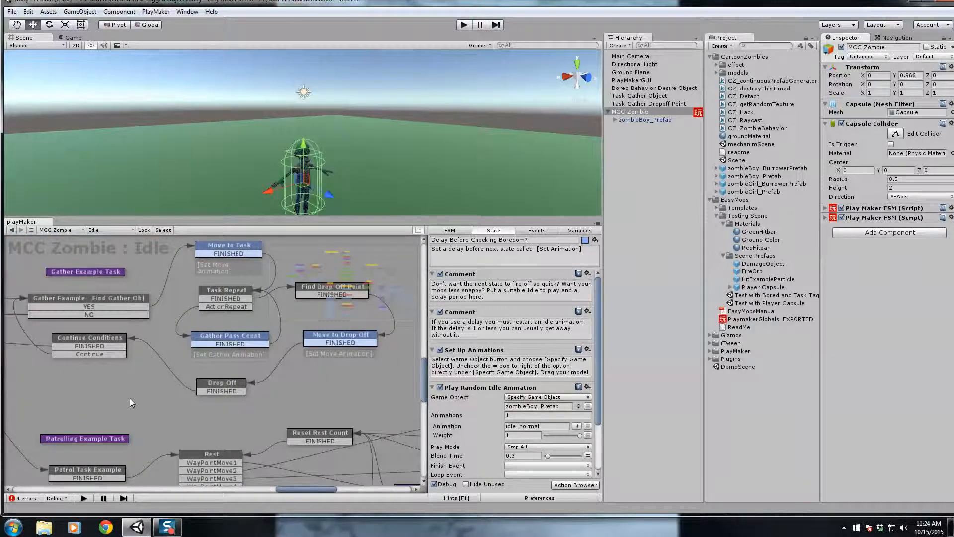
pyautogui.moveTo(130, 398); pyautogui.dragTo(250, 347, button='middle')
pyautogui.moveTo(282, 396); pyautogui.dragTo(212, 324, button='middle')
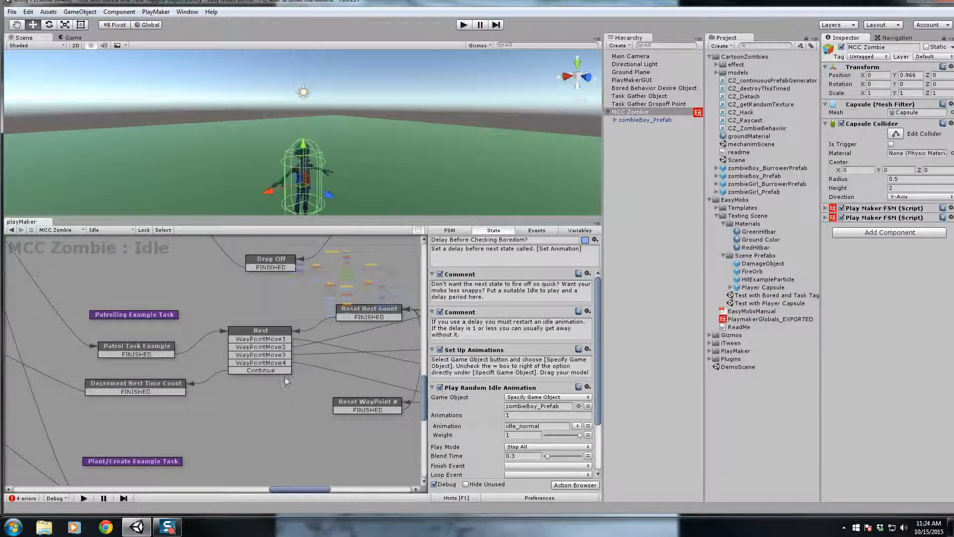
pyautogui.moveTo(324, 383); pyautogui.dragTo(129, 386, button='middle')
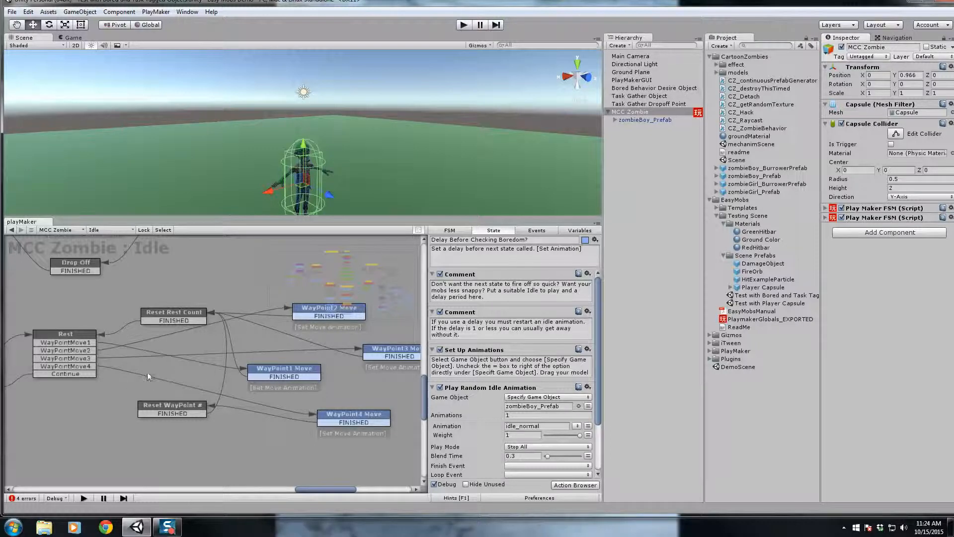
pyautogui.moveTo(103, 392); pyautogui.dragTo(257, 349, button='middle')
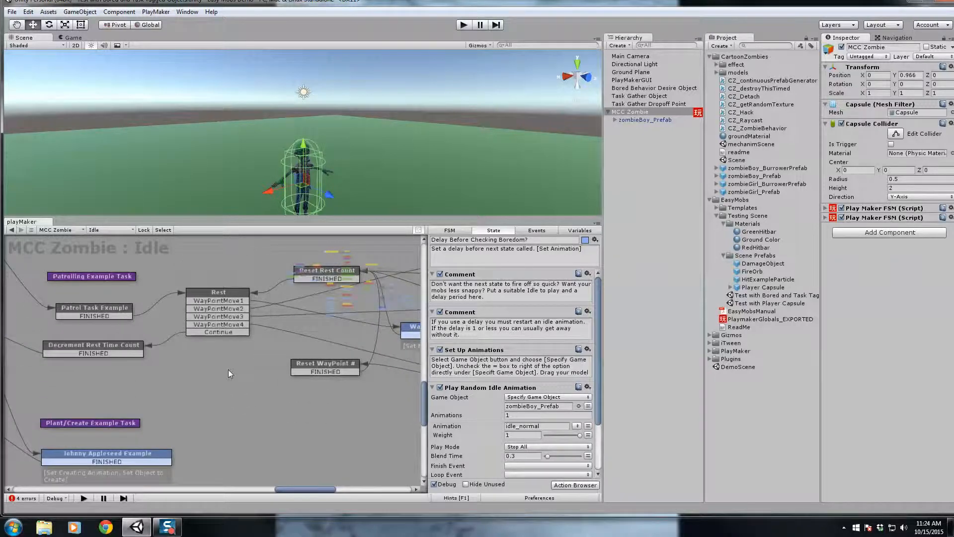
pyautogui.moveTo(153, 374); pyautogui.dragTo(185, 393, button='middle')
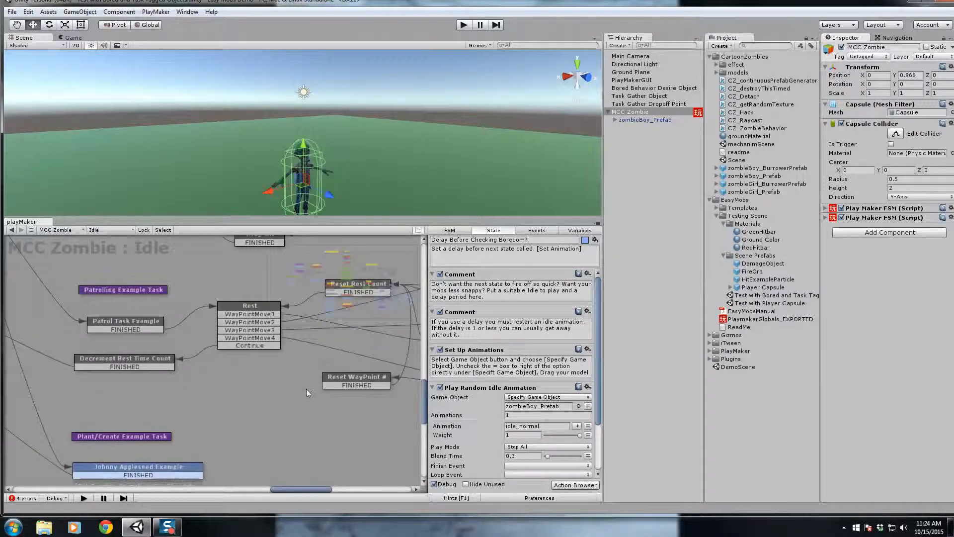
pyautogui.moveTo(331, 408); pyautogui.dragTo(161, 404, button='middle')
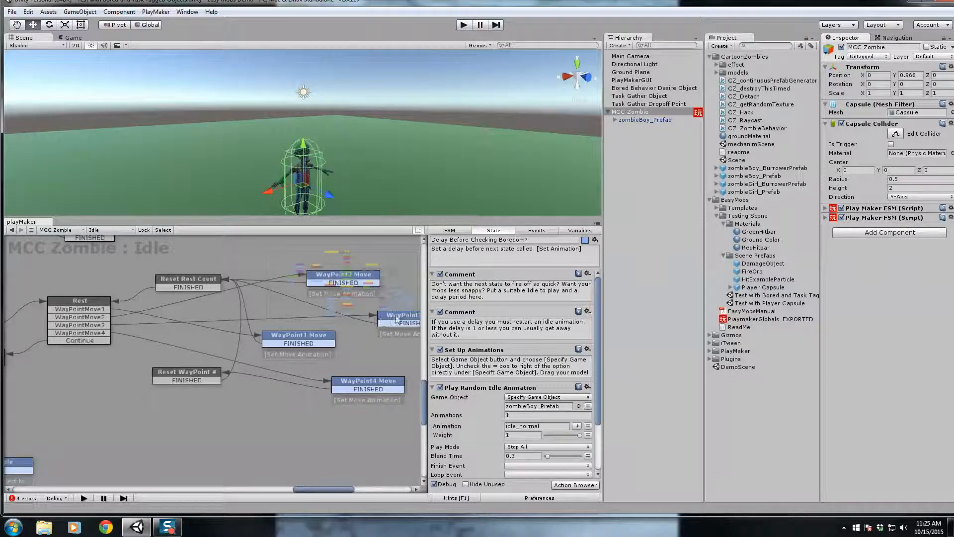
# Examine the Plant/Create Example Task section and its Johnny Appleseed Example state
pyautogui.moveTo(52, 383); pyautogui.dragTo(212, 347, button='middle')
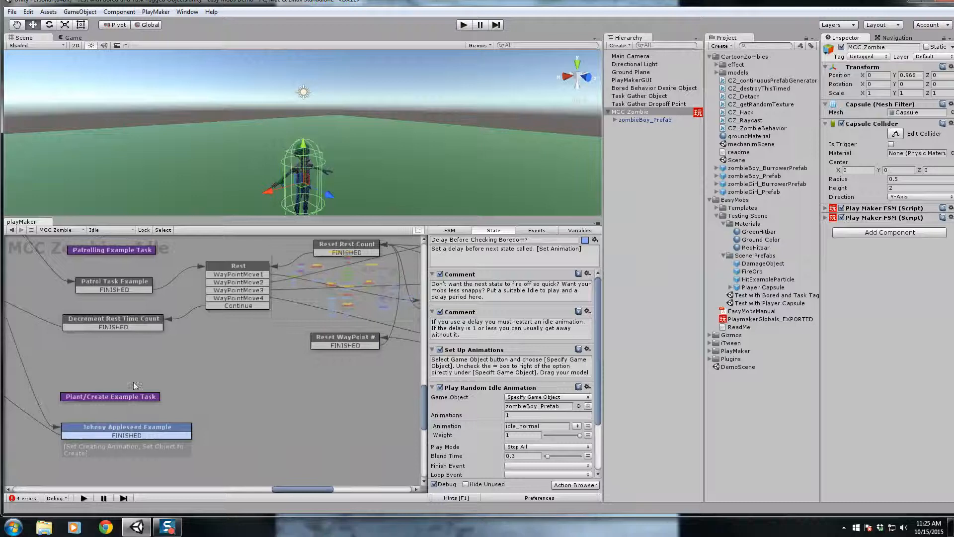
pyautogui.moveTo(138, 385); pyautogui.dragTo(219, 378, button='middle')
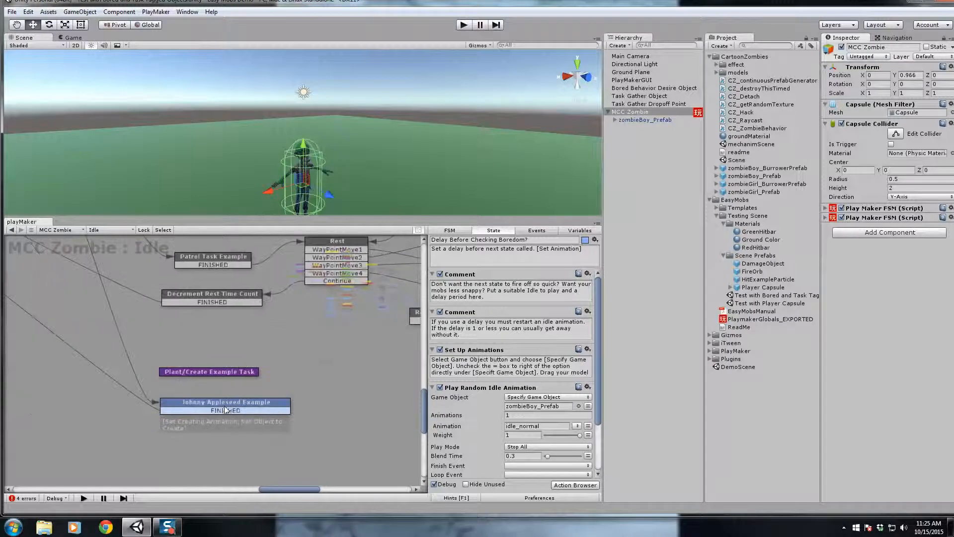
pyautogui.click(221, 405)
pyautogui.click(216, 371)
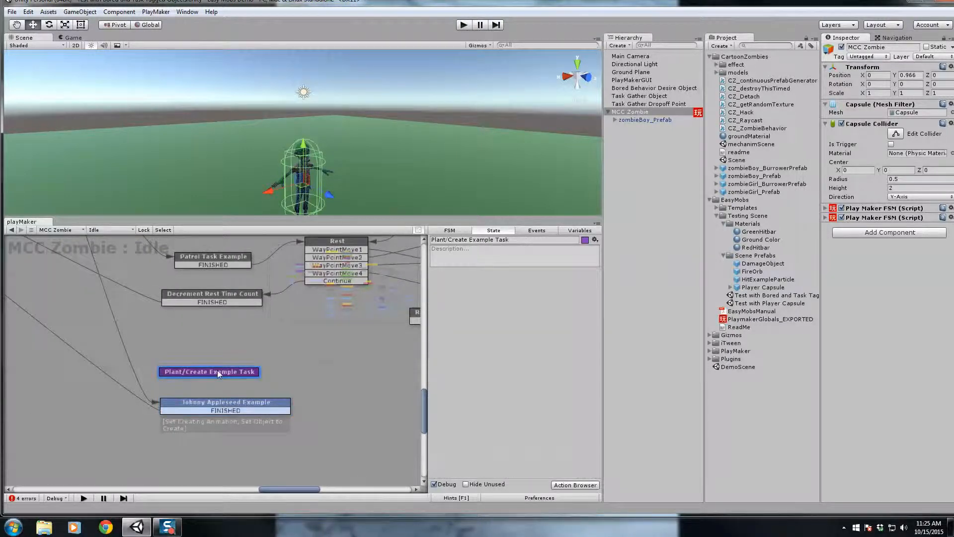
# Trace the graph from the task examples back to the bored behavior states and over to the Task and Bored Variable Options state
pyautogui.moveTo(142, 334); pyautogui.dragTo(250, 350, button='middle')
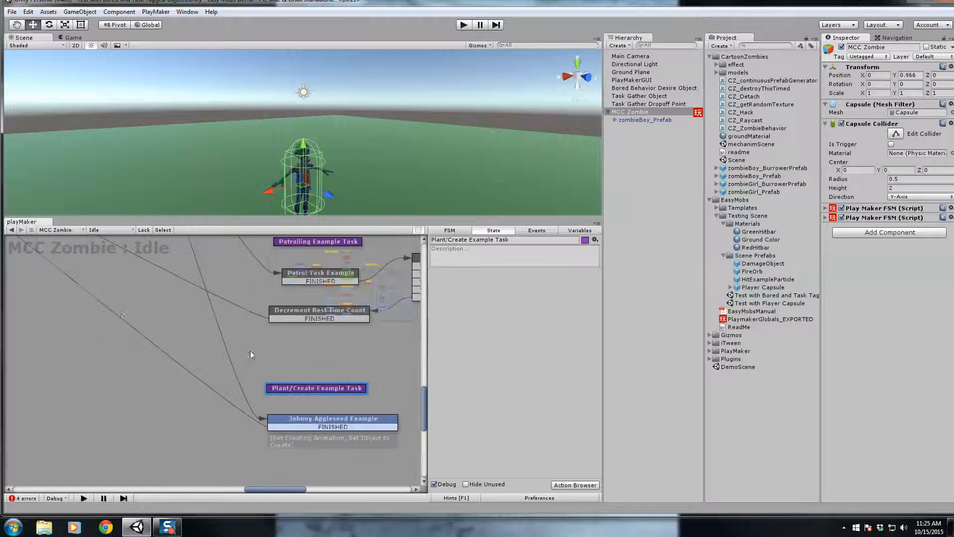
pyautogui.moveTo(128, 320); pyautogui.dragTo(191, 355, button='middle')
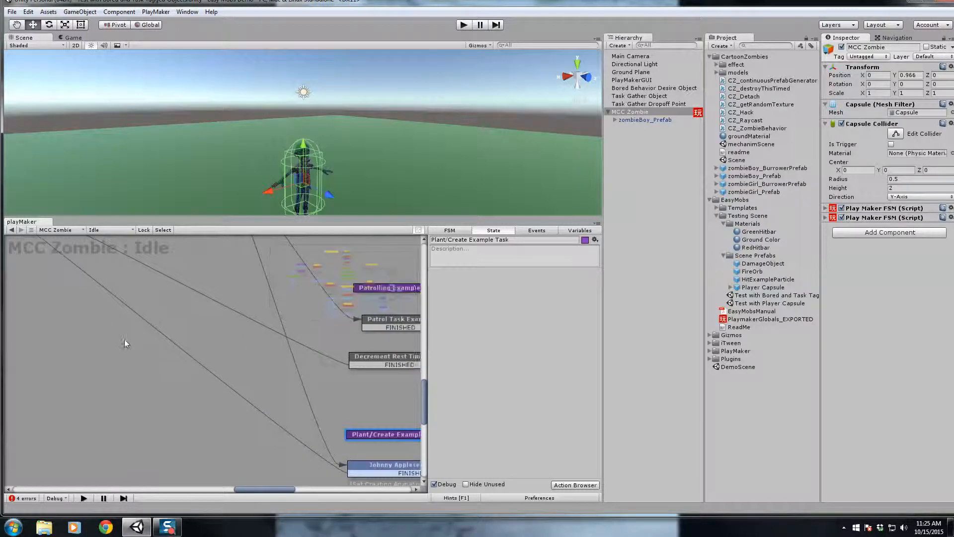
pyautogui.scroll(-1, 124, 340)
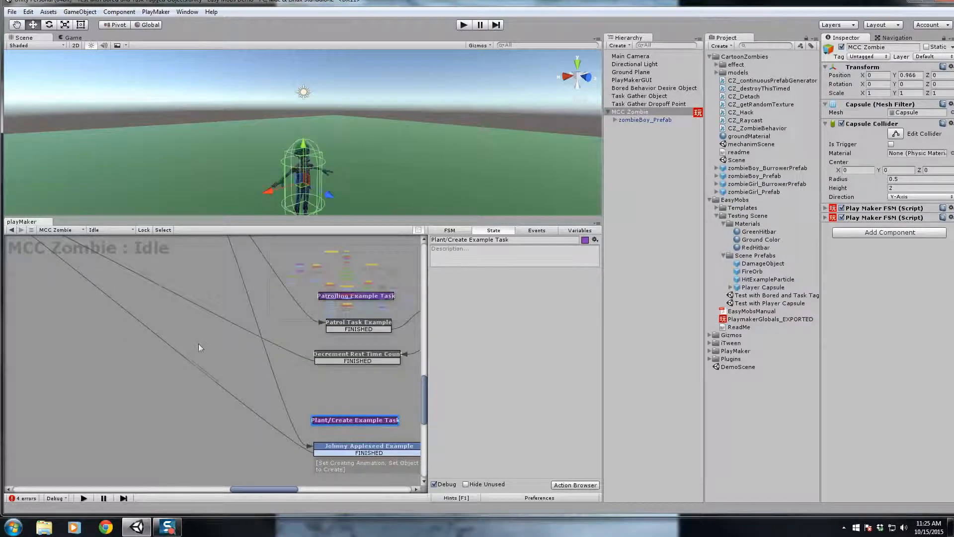
pyautogui.moveTo(248, 319); pyautogui.dragTo(258, 404, button='middle')
pyautogui.scroll(-2, 255, 356)
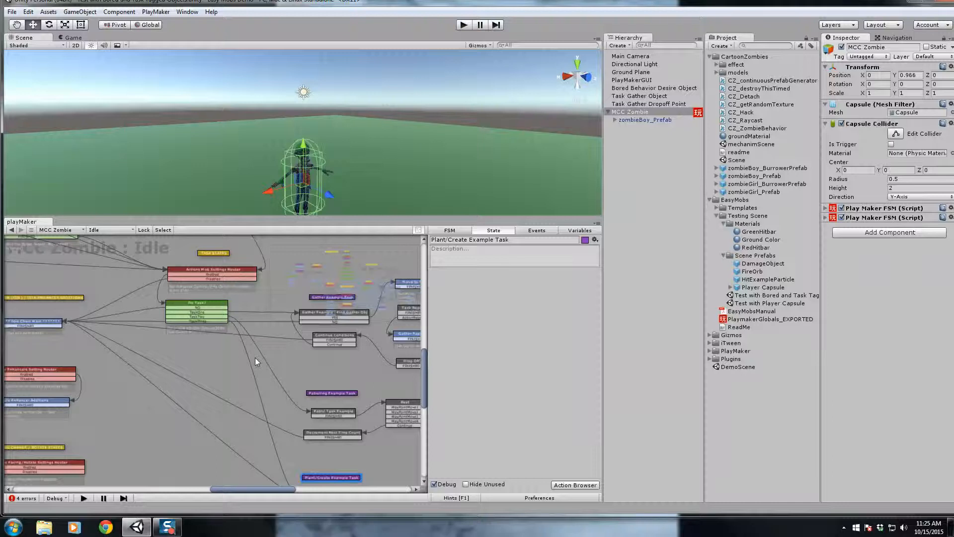
pyautogui.moveTo(171, 348); pyautogui.dragTo(261, 363, button='middle')
pyautogui.moveTo(137, 372); pyautogui.dragTo(403, 375, button='middle')
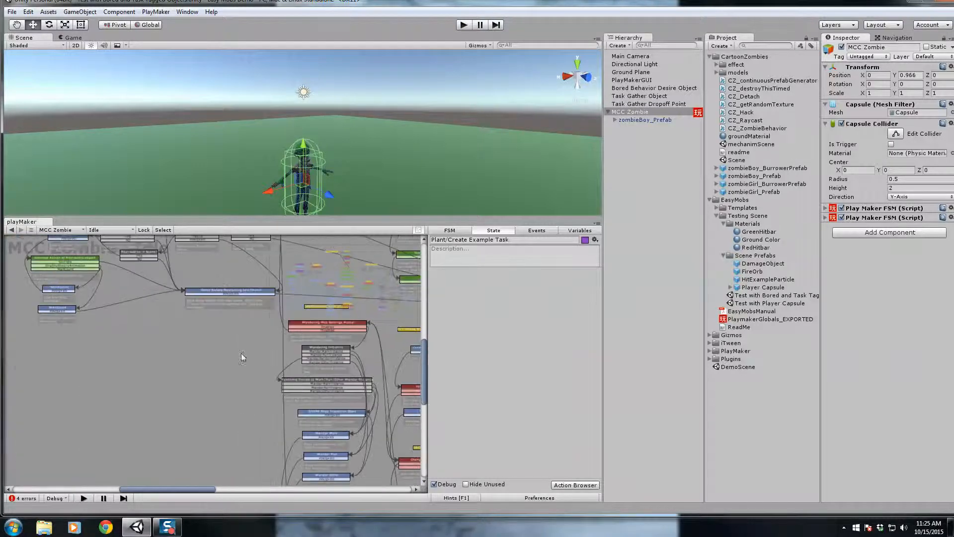
pyautogui.moveTo(151, 315); pyautogui.dragTo(173, 424, button='middle')
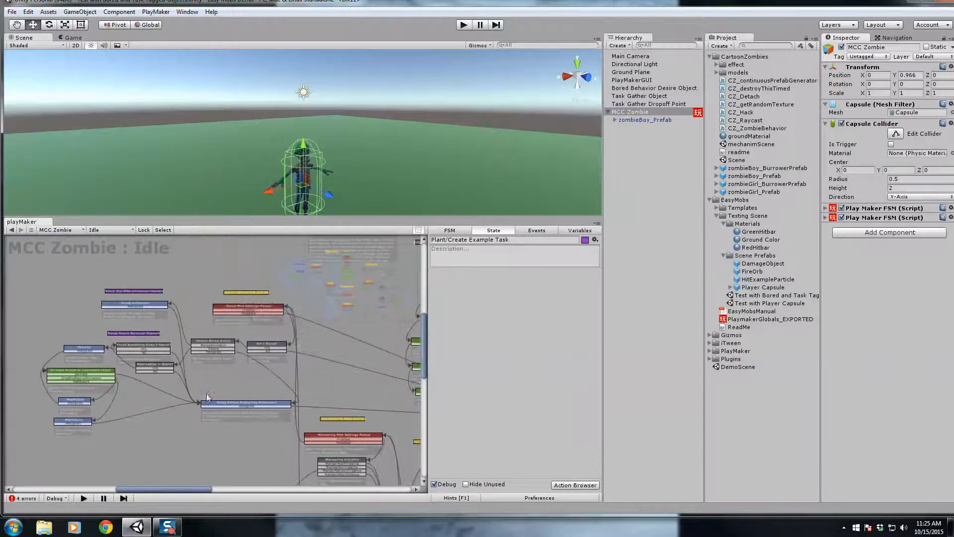
pyautogui.scroll(2, 130, 426)
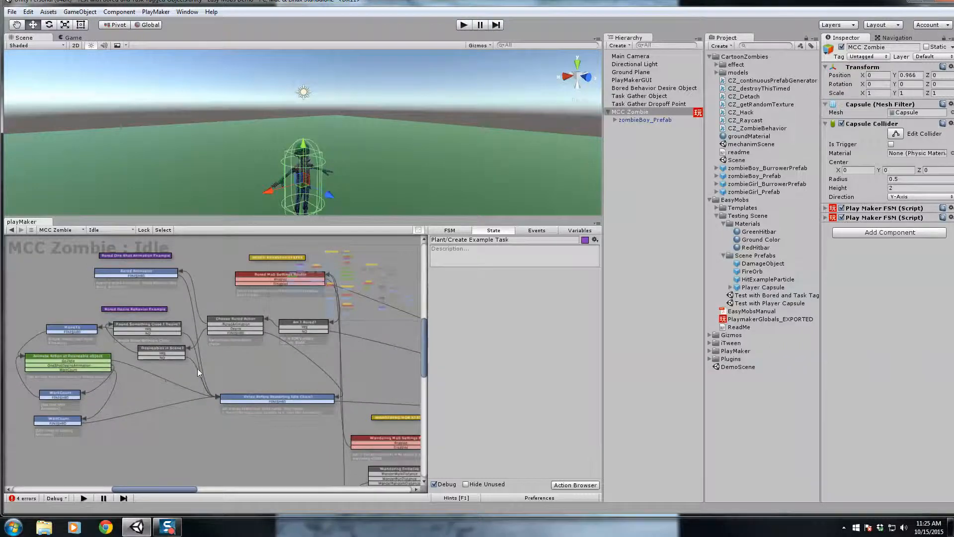
pyautogui.moveTo(198, 368); pyautogui.dragTo(200, 414, button='middle')
pyautogui.scroll(1, 188, 414)
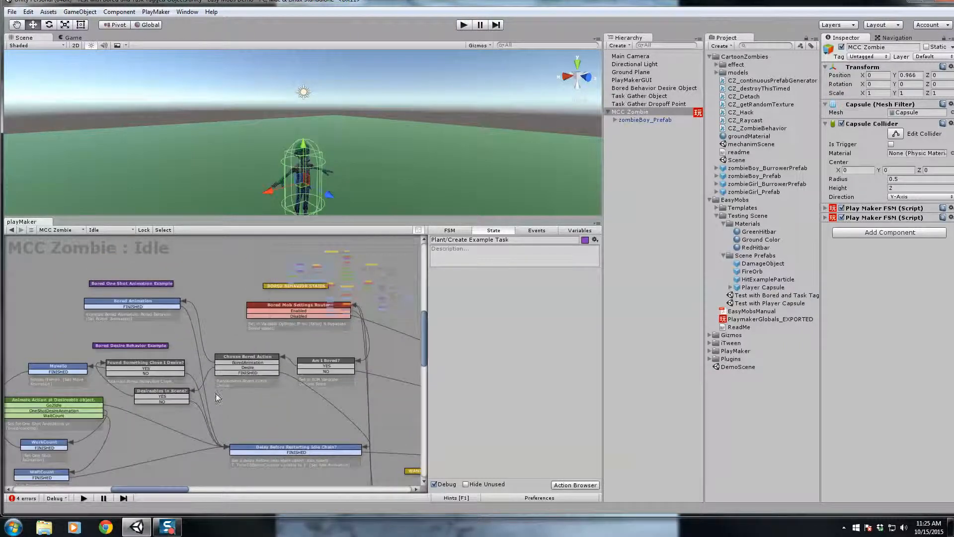
pyautogui.moveTo(353, 405); pyautogui.dragTo(148, 368, button='middle')
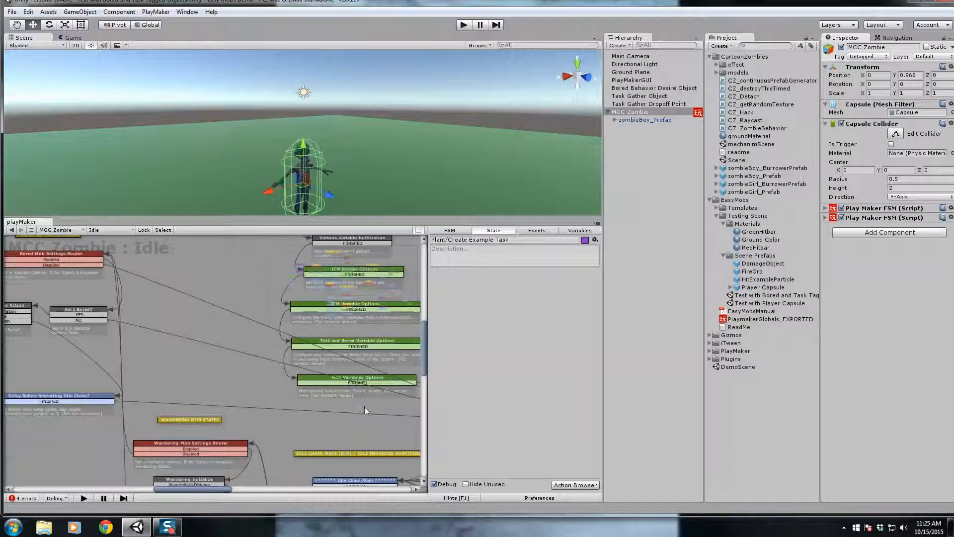
pyautogui.moveTo(365, 407); pyautogui.dragTo(280, 370, button='middle')
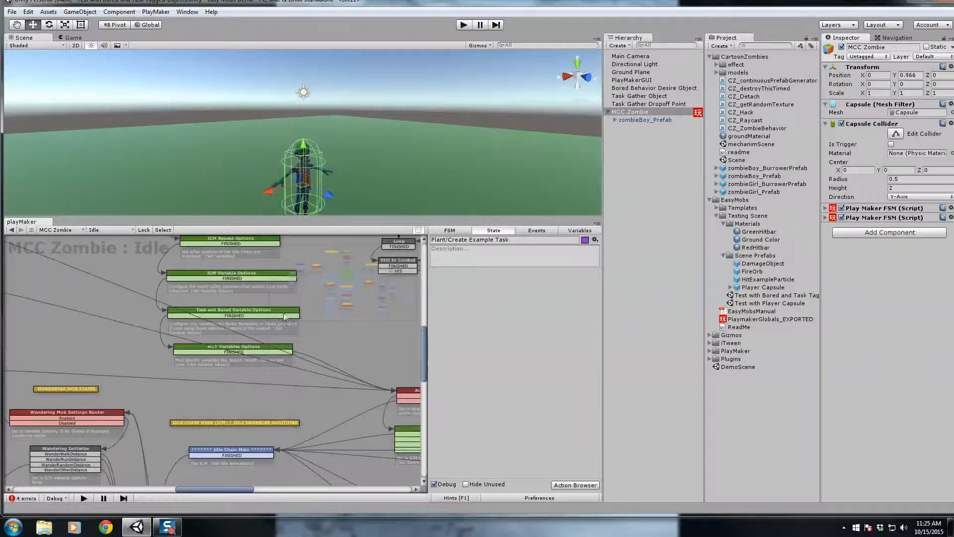
# Examine the Task and Bored Variable Options state, the bored behavior chain and the actions of the Bored Animation state
pyautogui.click(235, 312)
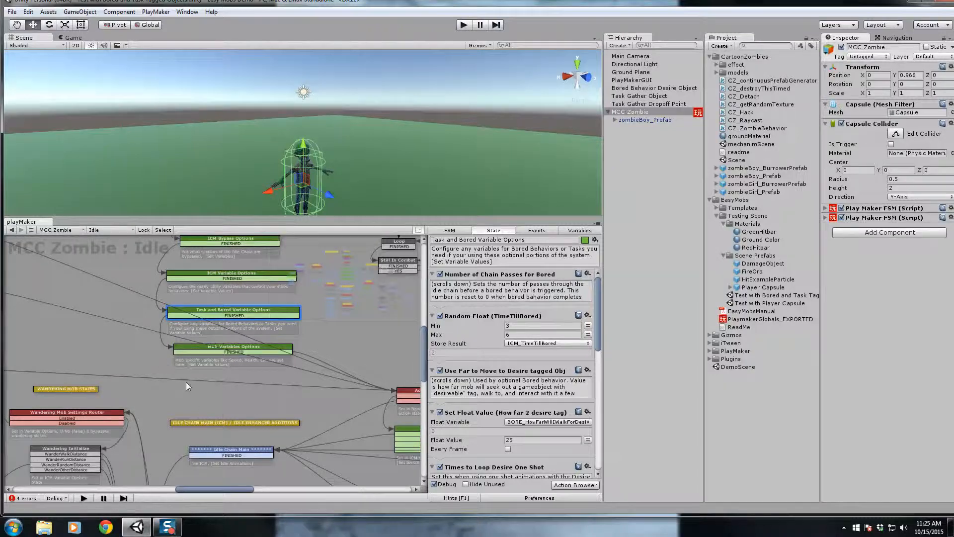
pyautogui.moveTo(79, 305); pyautogui.dragTo(306, 328, button='middle')
pyautogui.moveTo(138, 351); pyautogui.dragTo(171, 424, button='middle')
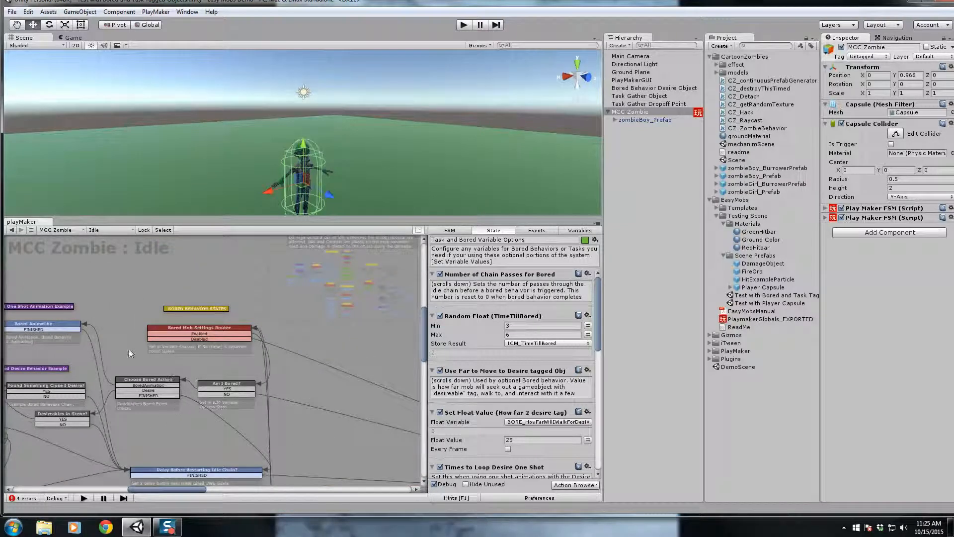
pyautogui.moveTo(119, 351); pyautogui.dragTo(193, 363, button='middle')
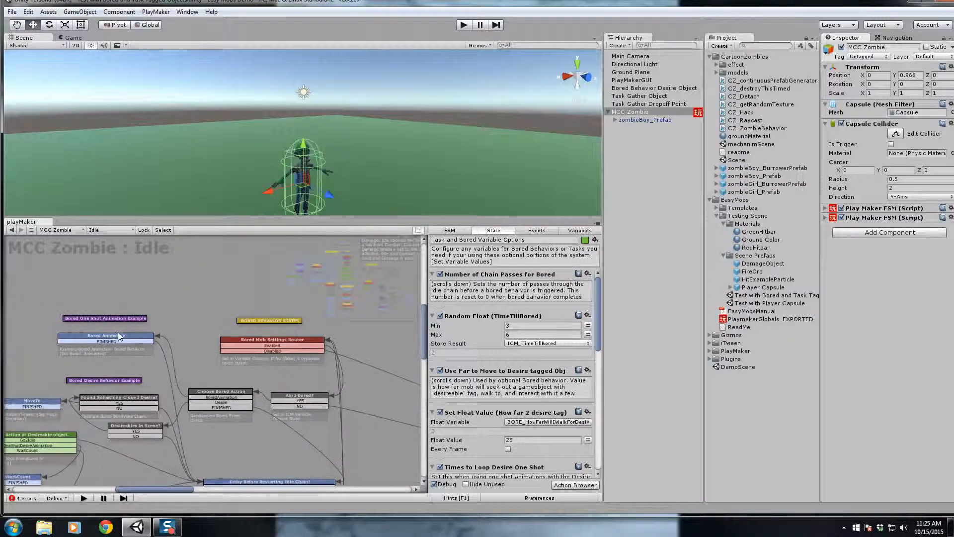
pyautogui.click(117, 338)
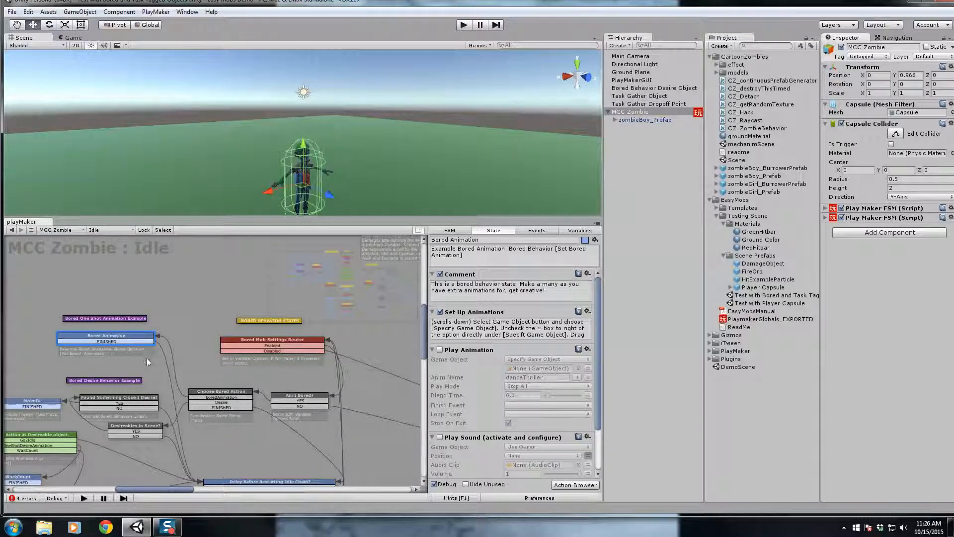
pyautogui.moveTo(156, 364); pyautogui.dragTo(190, 343, button='middle')
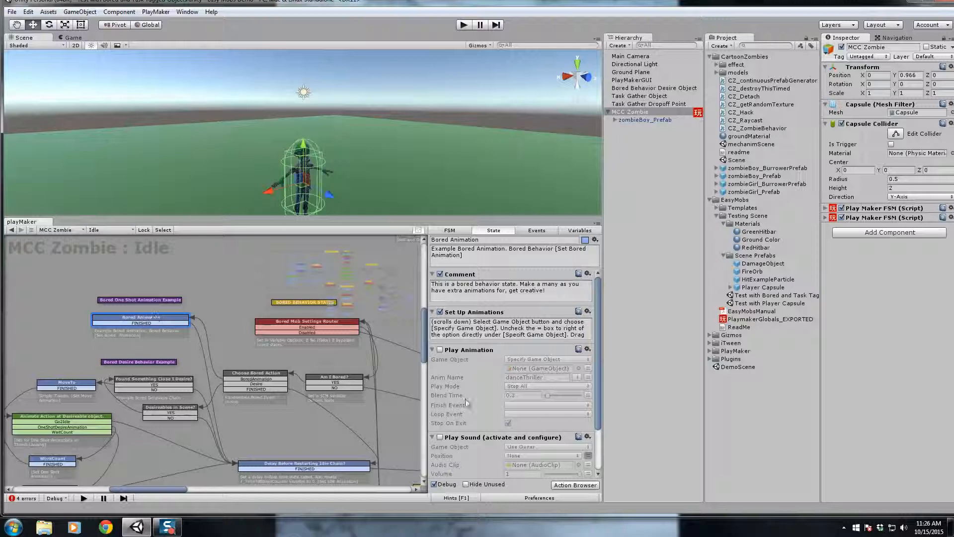
pyautogui.scroll(-3, 598, 375)
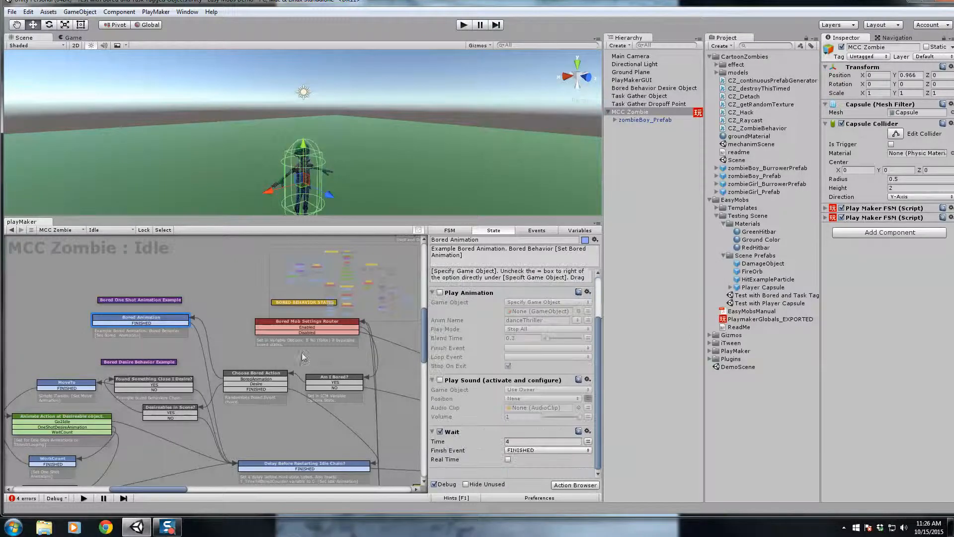
pyautogui.moveTo(386, 362); pyautogui.dragTo(356, 338, button='middle')
pyautogui.moveTo(190, 391); pyautogui.dragTo(264, 368, button='middle')
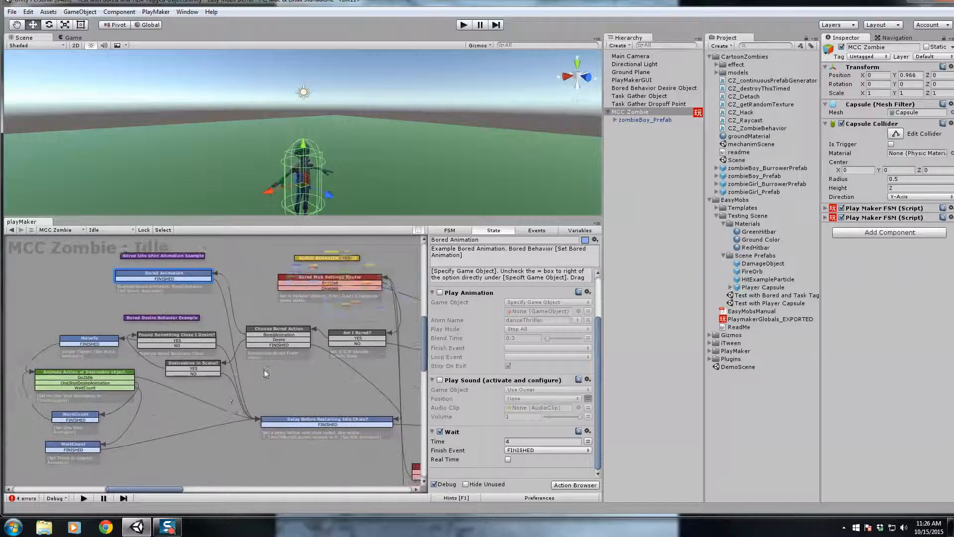
pyautogui.moveTo(225, 396)
pyautogui.mouseDown(button='middle')
pyautogui.moveTo(258, 364)
pyautogui.moveTo(211, 402)
pyautogui.mouseUp(button='middle')
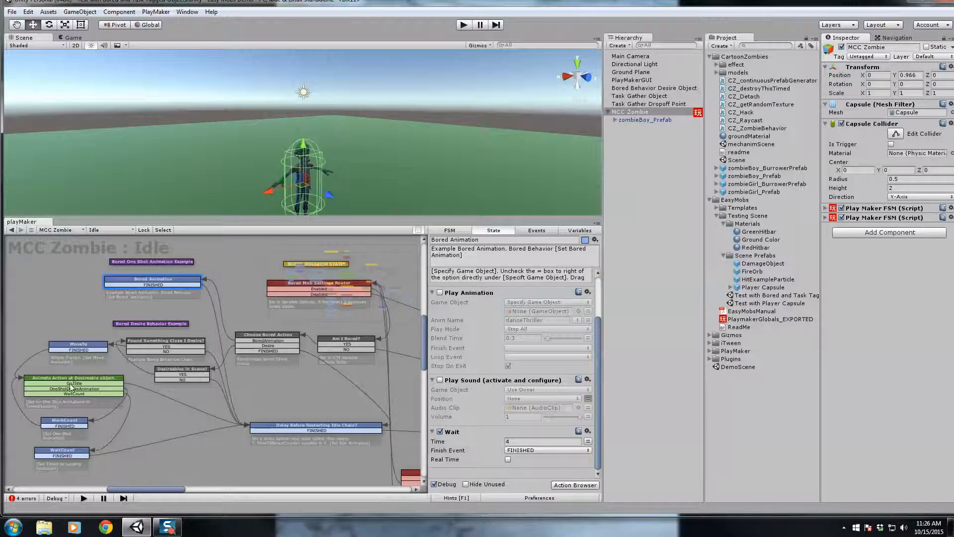
# Compare the WorkCount and WaitCount states of the Bored Desire Behavior Example and their animation setup notes
pyautogui.click(72, 425)
pyautogui.click(70, 451)
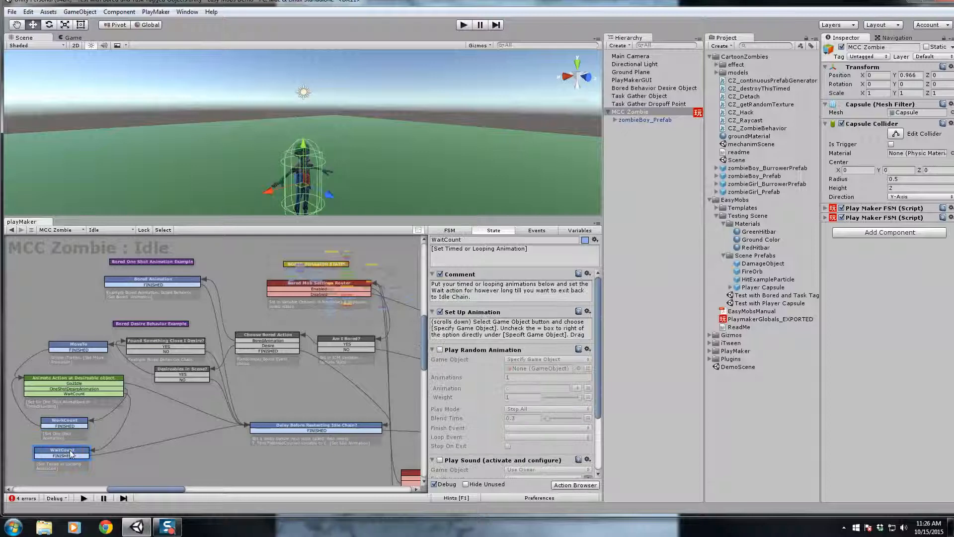
pyautogui.click(71, 424)
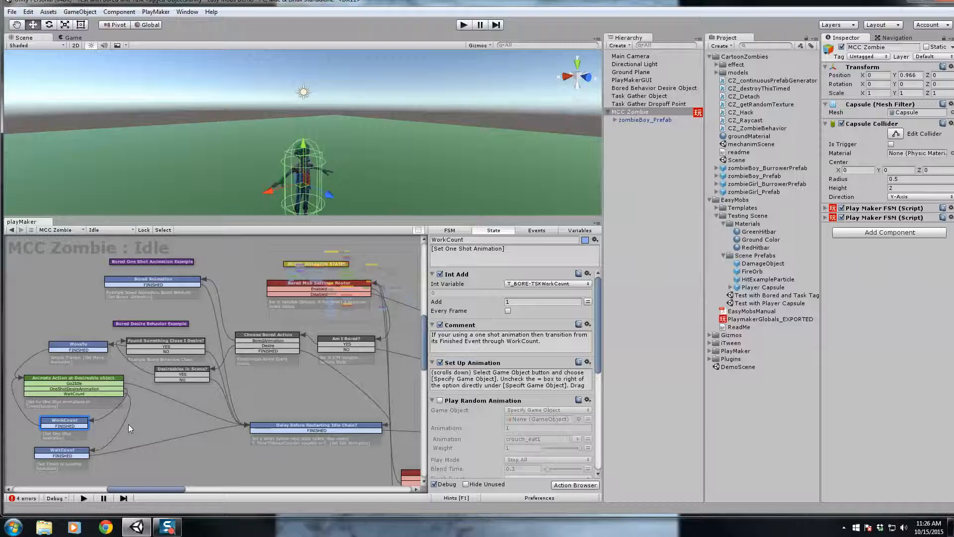
pyautogui.click(71, 453)
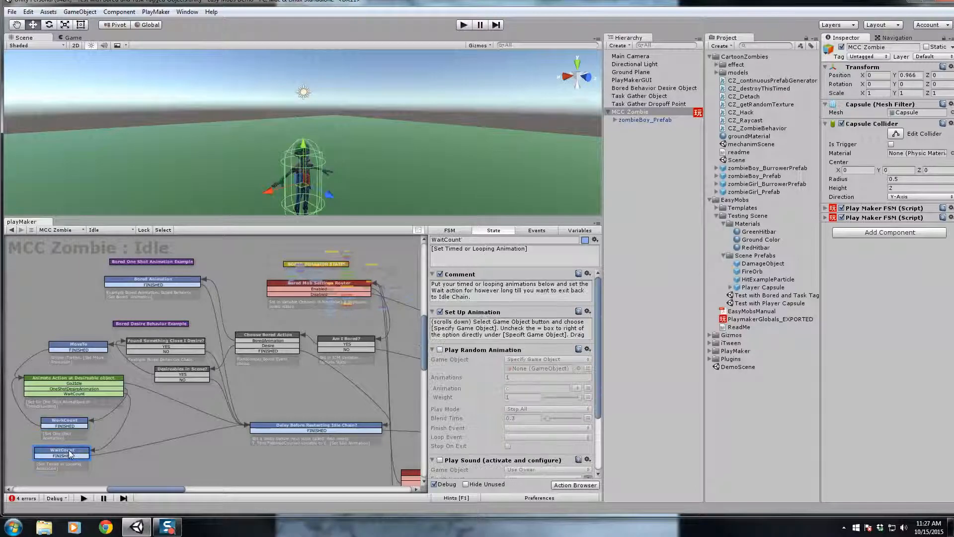
pyautogui.click(71, 423)
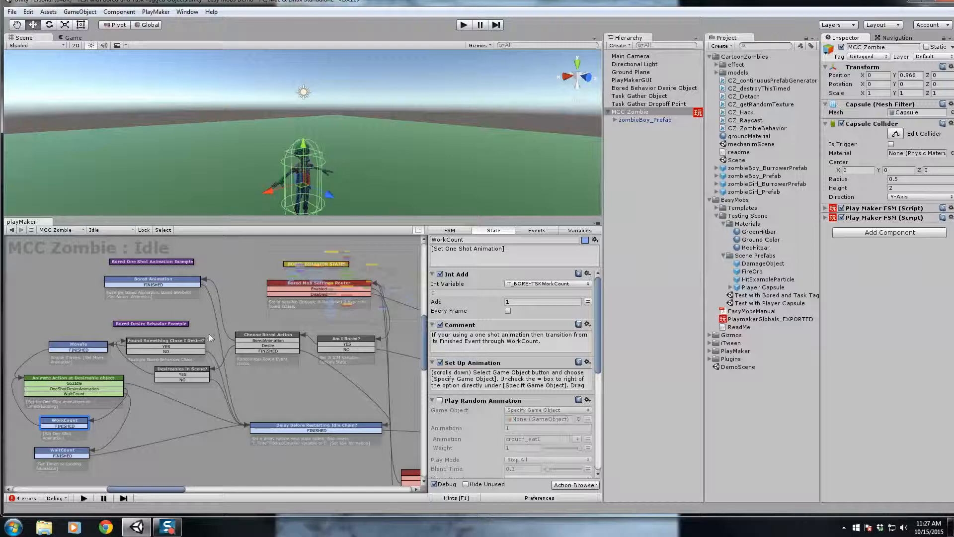
# In the MoveTo state, place Play Animation directly below Set Int Value, enable it and assign zombieBoy_Prefab as its game object
pyautogui.click(70, 347)
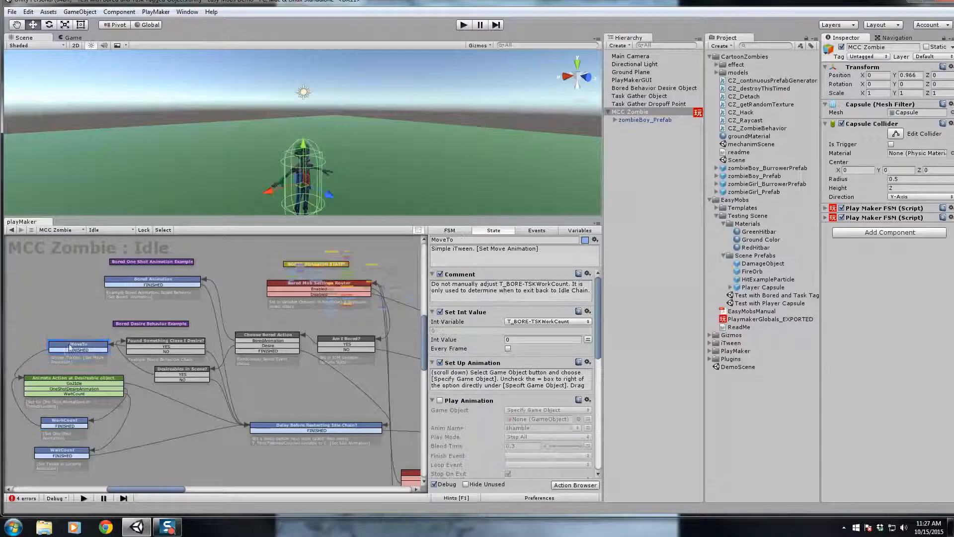
pyautogui.moveTo(525, 400); pyautogui.dragTo(524, 357)
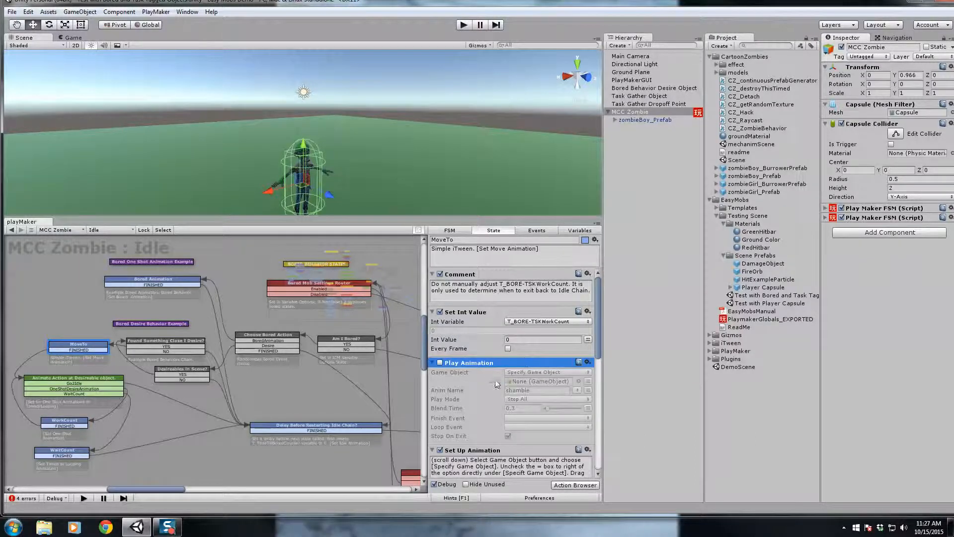
pyautogui.click(440, 362)
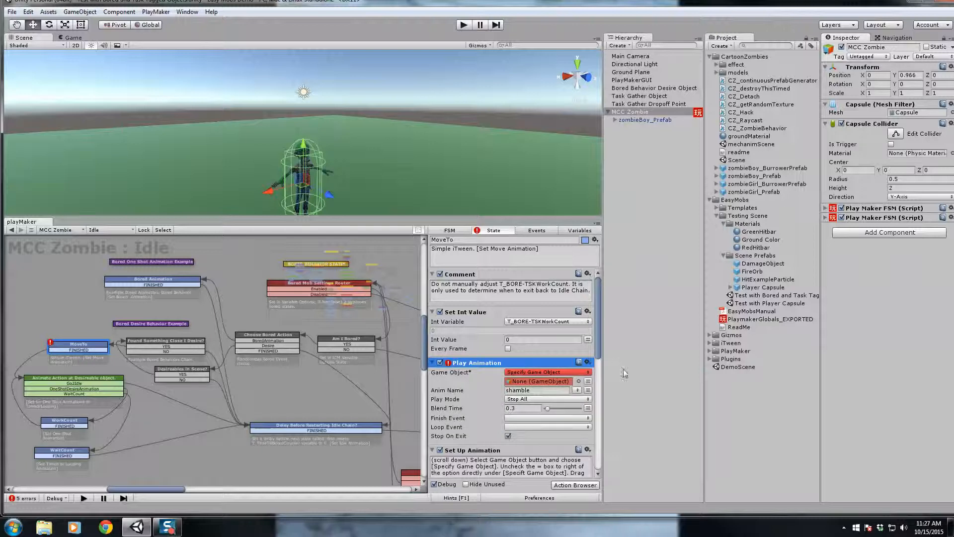
pyautogui.moveTo(646, 121); pyautogui.dragTo(523, 384)
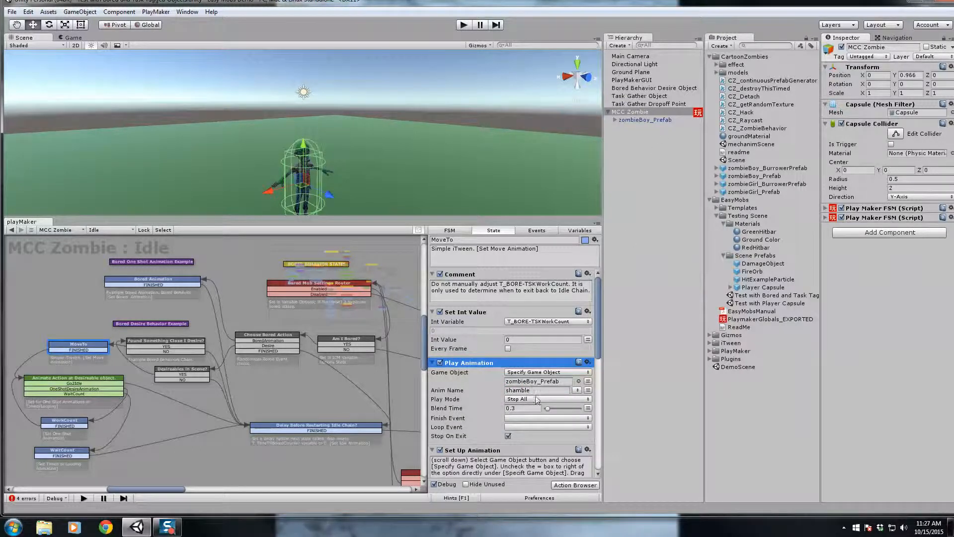
# Enable Play Random Animation in the WorkCount state and assign zombieBoy_Prefab as its game object
pyautogui.click(73, 421)
pyautogui.click(440, 400)
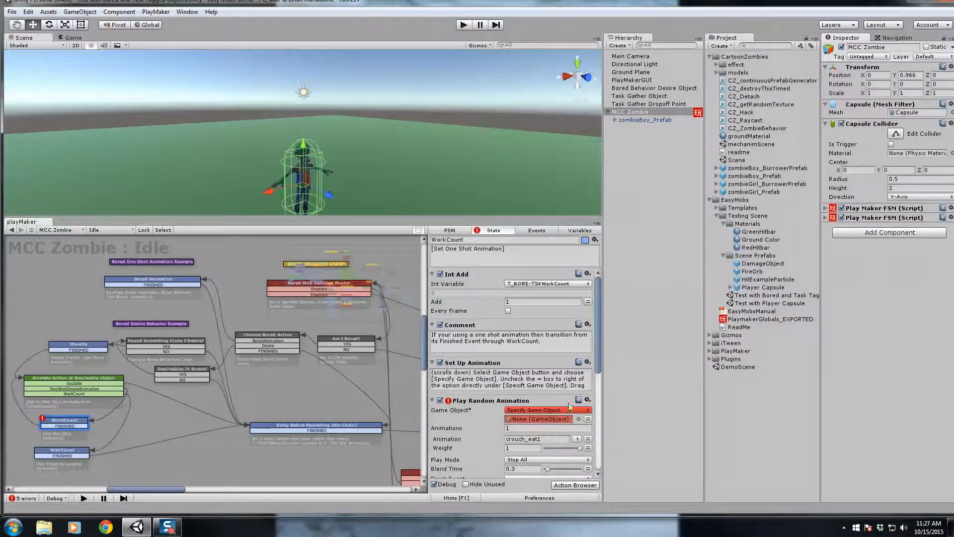
pyautogui.moveTo(636, 121); pyautogui.dragTo(535, 419)
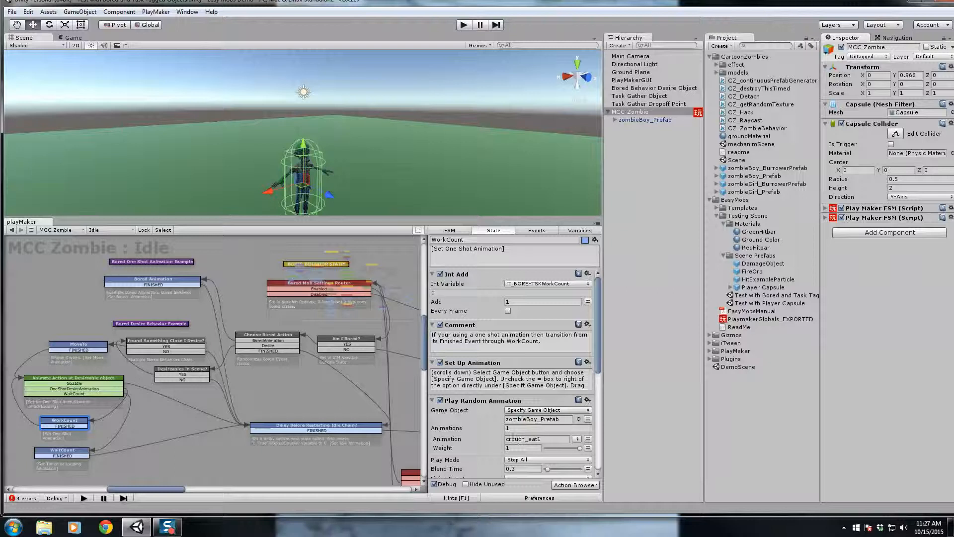
# Enable Play Random Animation in the Delay Before Restarting Idle Chain? state and assign zombieBoy_Prefab as its game object
pyautogui.moveTo(226, 453); pyautogui.dragTo(237, 398, button='middle')
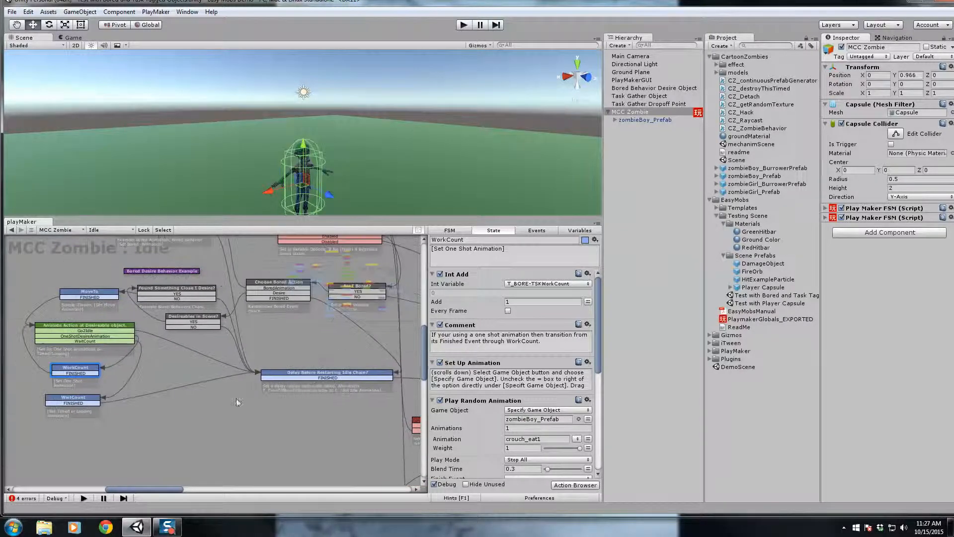
pyautogui.click(311, 371)
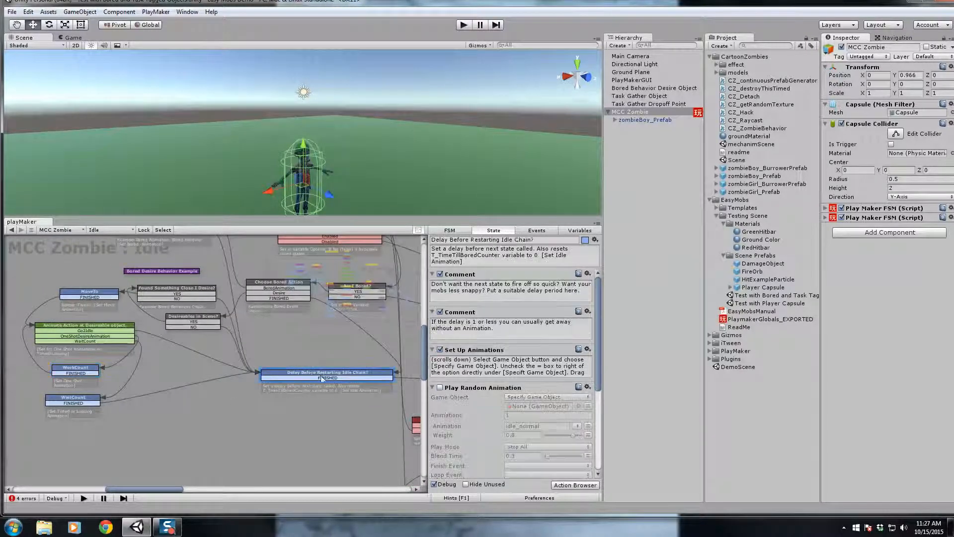
pyautogui.click(440, 387)
pyautogui.moveTo(648, 120); pyautogui.dragTo(531, 408)
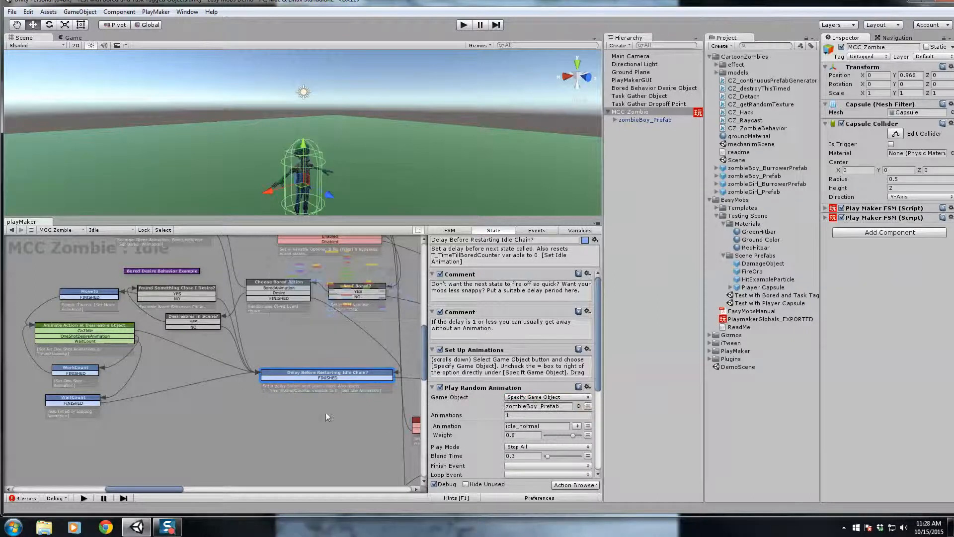
# Turn on bored behaviors in the ICM Bypass Options state by setting the B_IgetBored int value to 1
pyautogui.moveTo(277, 339); pyautogui.dragTo(130, 383, button='middle')
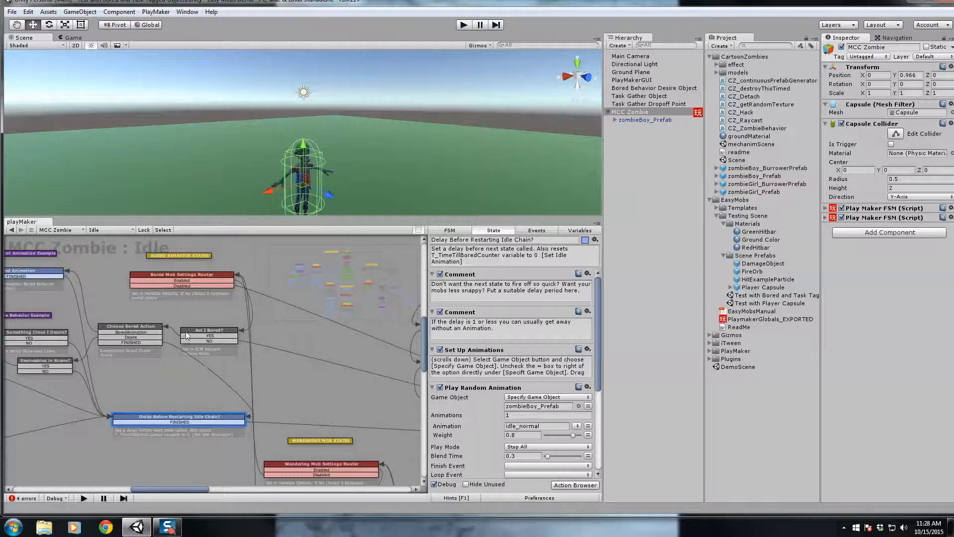
pyautogui.moveTo(369, 356); pyautogui.dragTo(100, 345, button='middle')
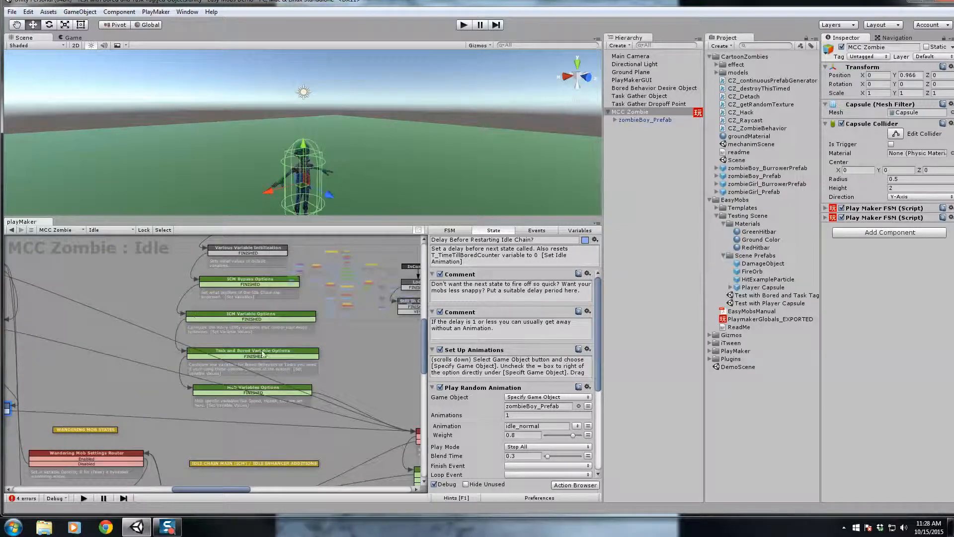
pyautogui.click(257, 283)
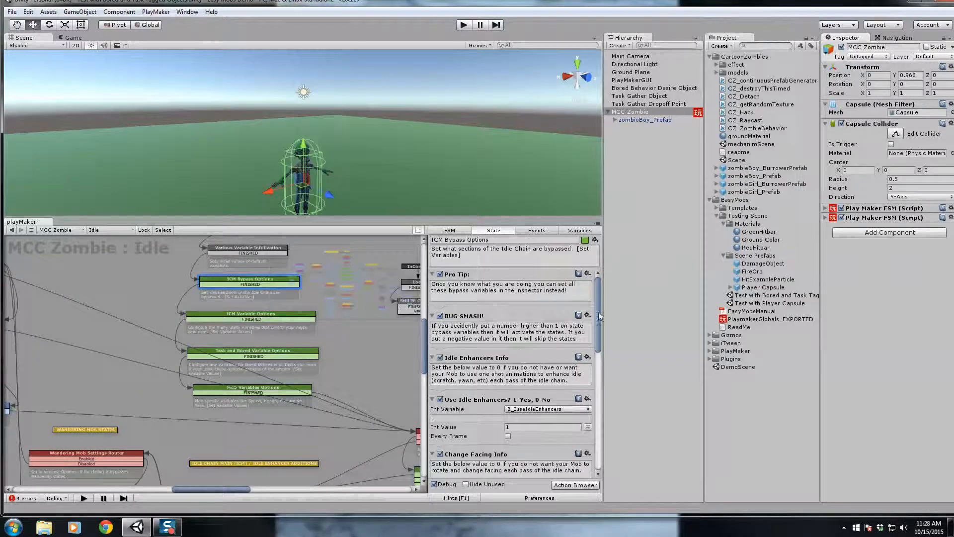
pyautogui.moveTo(598, 312); pyautogui.dragTo(603, 417)
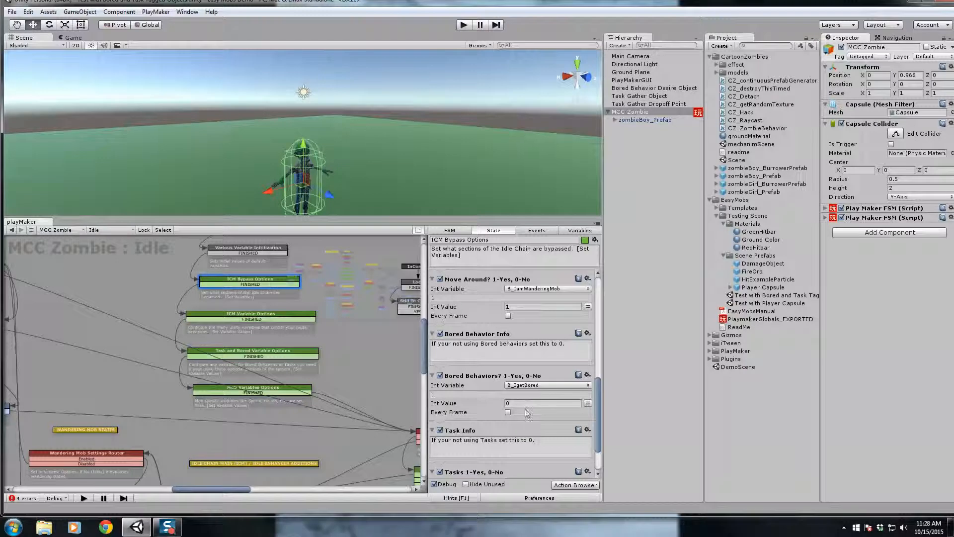
pyautogui.moveTo(519, 403); pyautogui.dragTo(503, 401)
pyautogui.write('1')
# In the Task and Bored Variable Options state, set the TimeTillBored random float to a minimum of 1 and maximum of 3
pyautogui.click(252, 354)
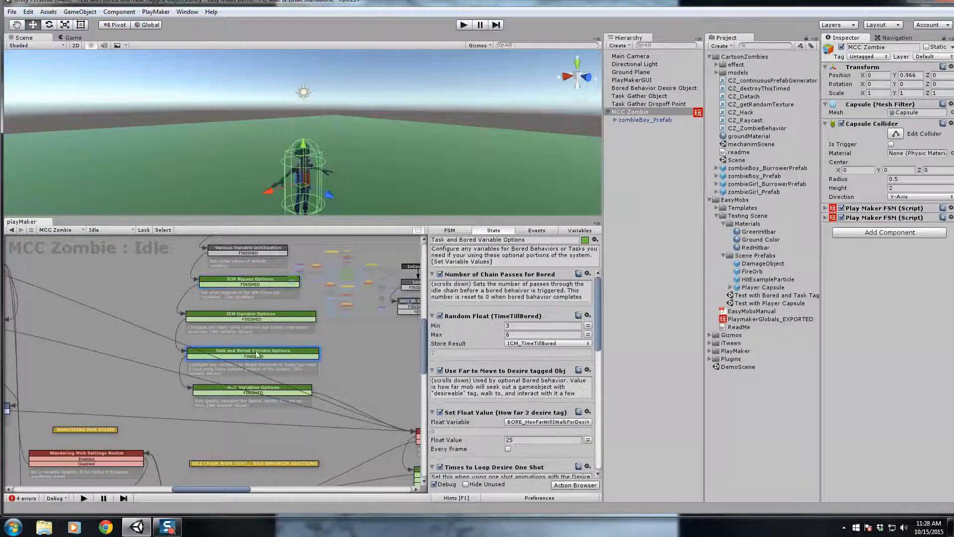
pyautogui.click(514, 327)
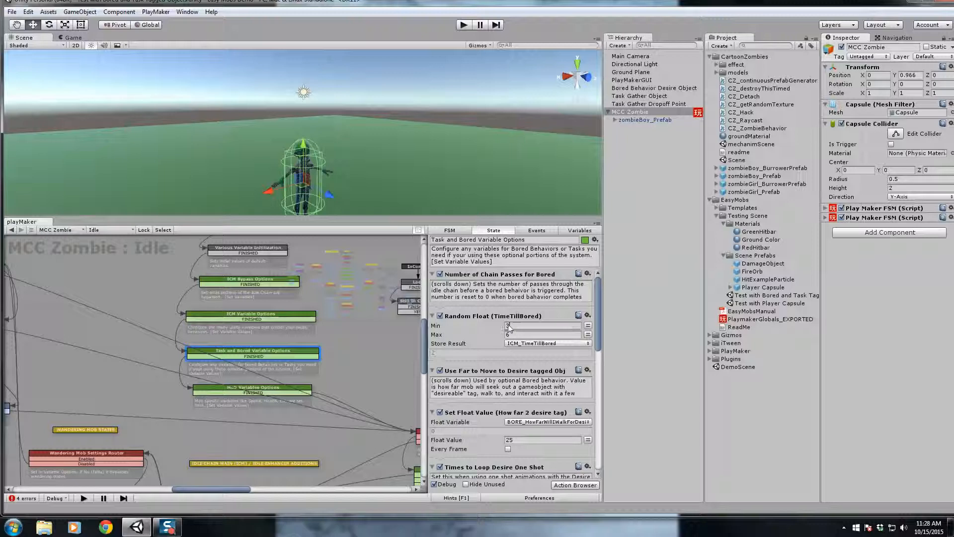
pyautogui.write('1')
pyautogui.click(538, 336)
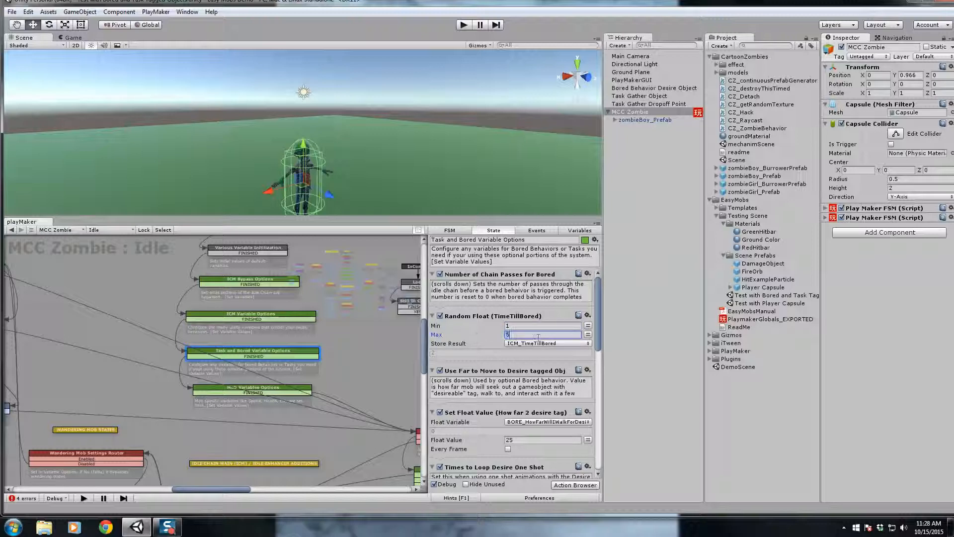
pyautogui.write('3')
# Set the float value for how far the mob walks to a desire-tagged object to 50
pyautogui.moveTo(598, 327); pyautogui.dragTo(599, 353)
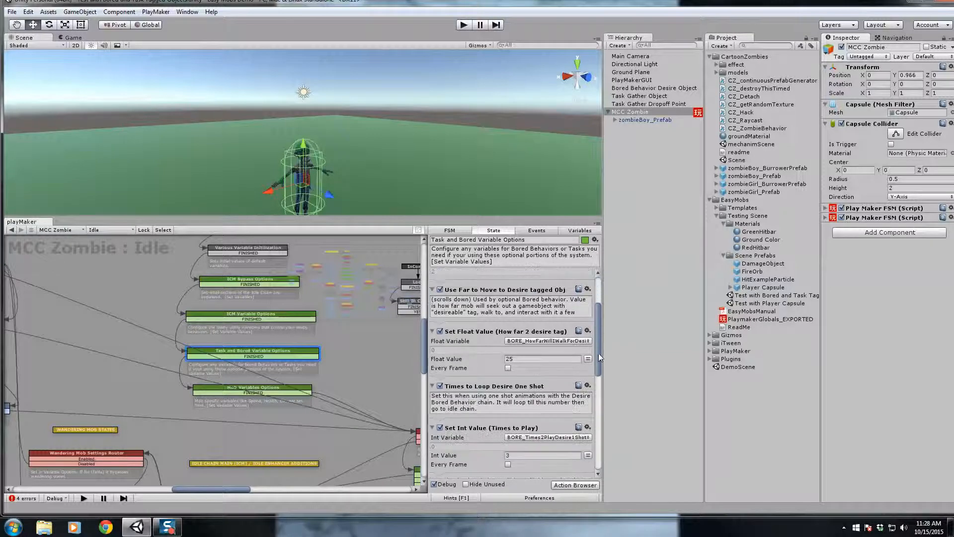
pyautogui.click(519, 359)
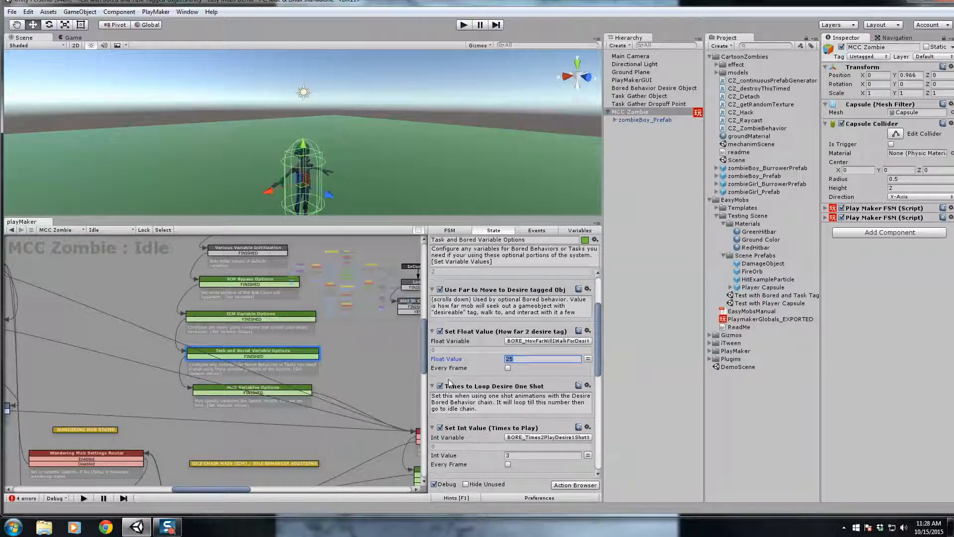
pyautogui.write('50')
pyautogui.moveTo(597, 345)
pyautogui.mouseDown()
pyautogui.moveTo(598, 383)
pyautogui.moveTo(599, 335)
pyautogui.mouseUp()
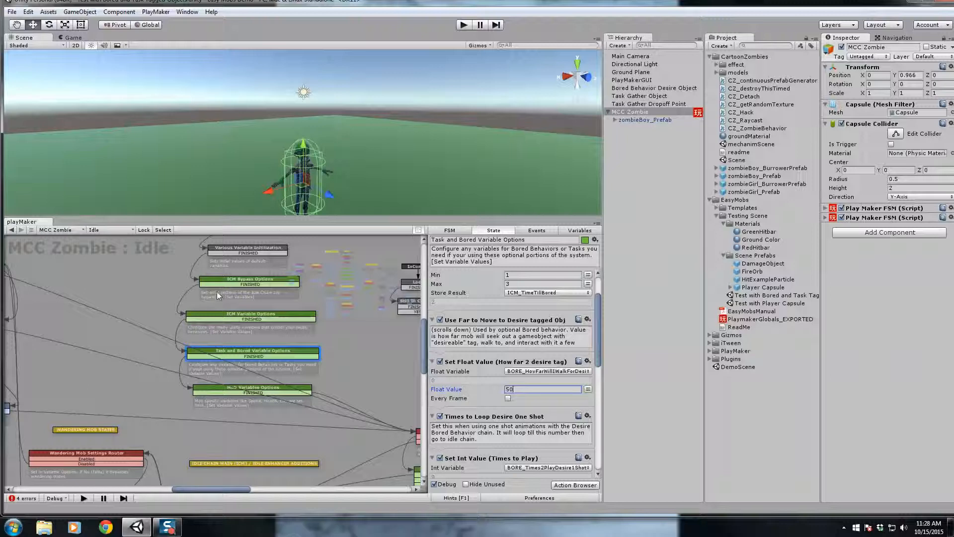
# Enlarge the scene area, run the game and watch the zombie's bored behavior in the Scene view
pyautogui.moveTo(274, 217); pyautogui.dragTo(274, 351)
pyautogui.click(462, 26)
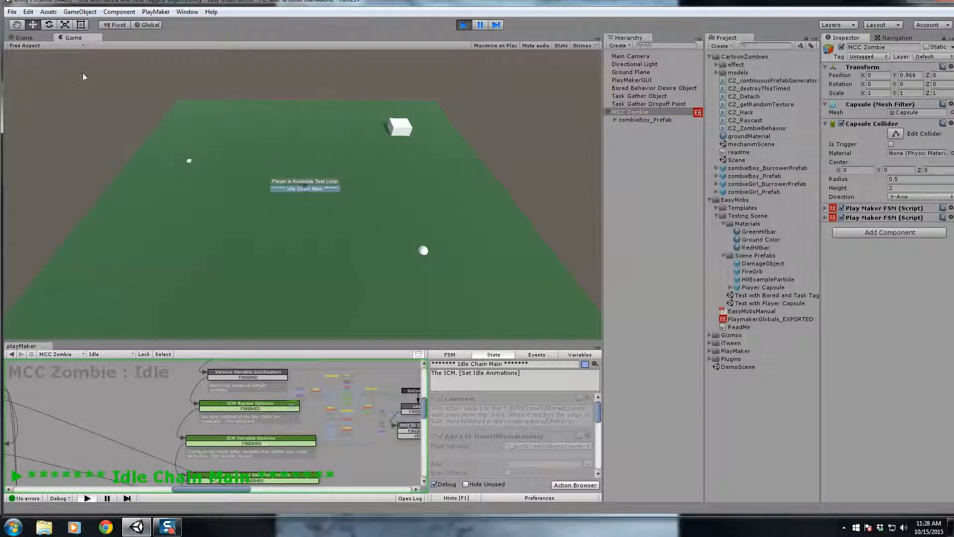
pyautogui.click(22, 38)
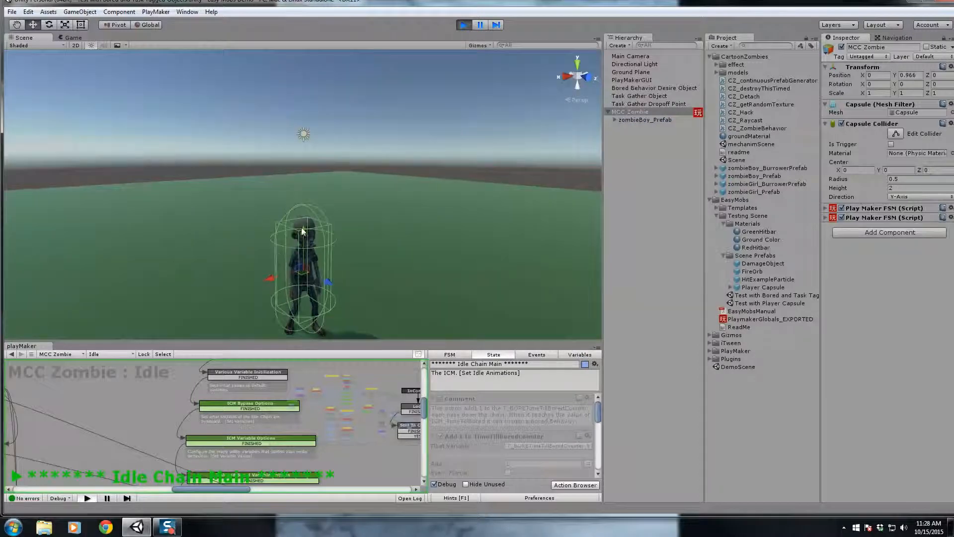
pyautogui.keyDown('alt'); pyautogui.moveTo(419, 230); pyautogui.dragTo(185, 258); pyautogui.keyUp('alt')
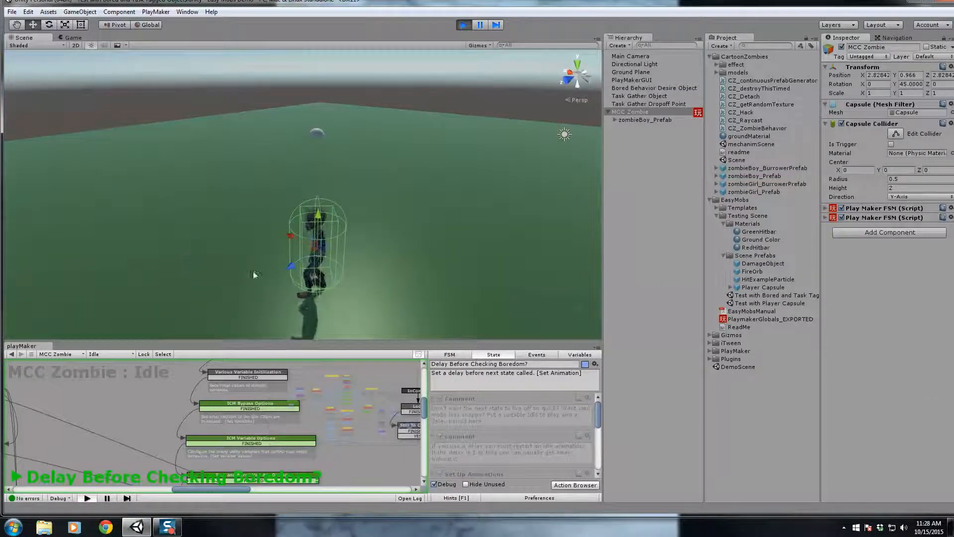
pyautogui.keyDown('alt'); pyautogui.moveTo(377, 277); pyautogui.dragTo(724, 250); pyautogui.keyUp('alt')
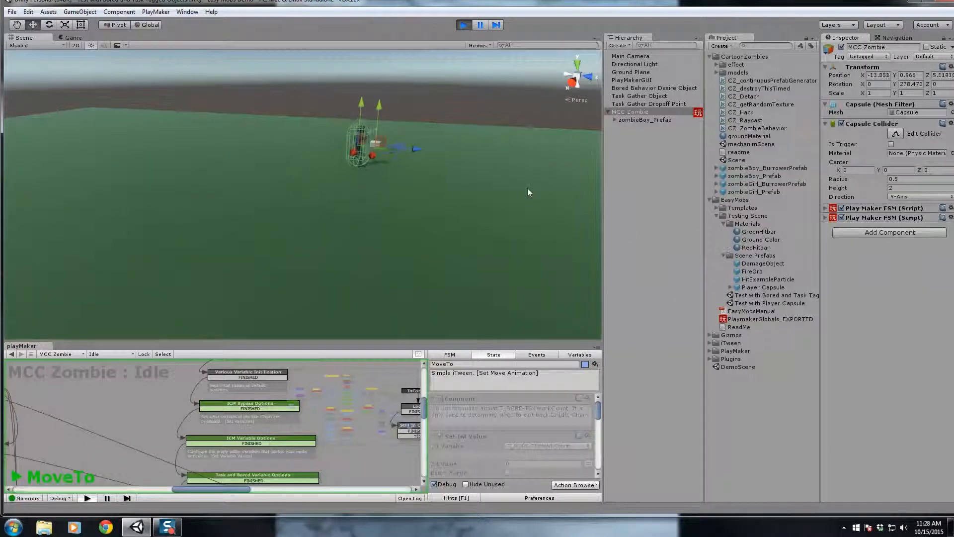
# Watch the zombie wander and perform its bored behavior from several angles in the Scene view, then end play mode
pyautogui.keyDown('alt'); pyautogui.moveTo(455, 172); pyautogui.dragTo(349, 152); pyautogui.keyUp('alt')
pyautogui.keyDown('alt'); pyautogui.moveTo(308, 157); pyautogui.dragTo(148, 126); pyautogui.keyUp('alt')
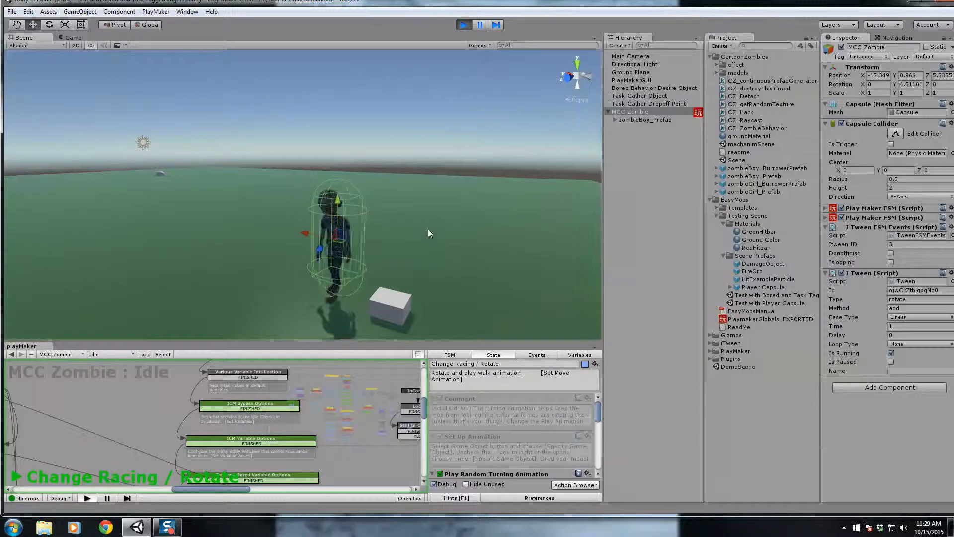
pyautogui.moveTo(429, 230); pyautogui.dragTo(380, 231, button='right')
pyautogui.press('s')
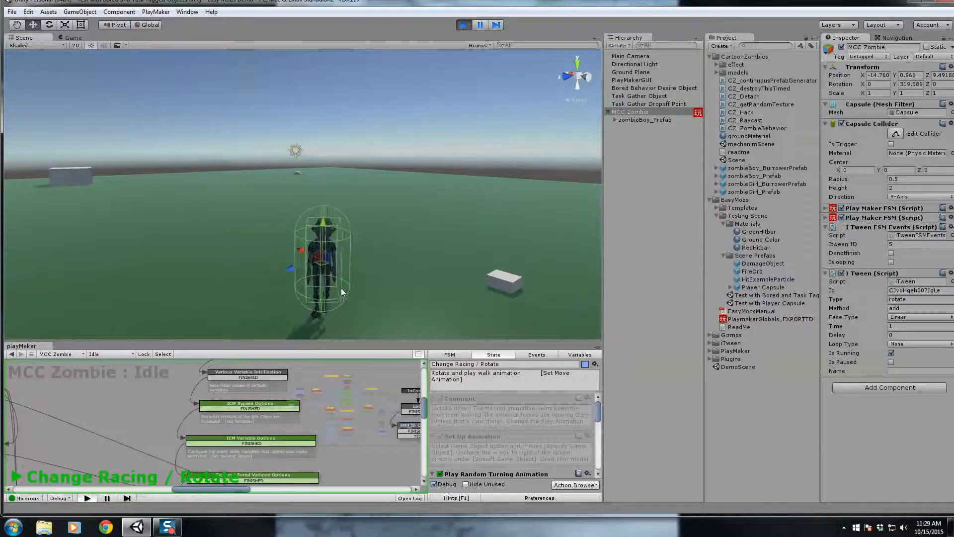
pyautogui.keyDown('alt'); pyautogui.moveTo(360, 283); pyautogui.dragTo(457, 292); pyautogui.keyUp('alt')
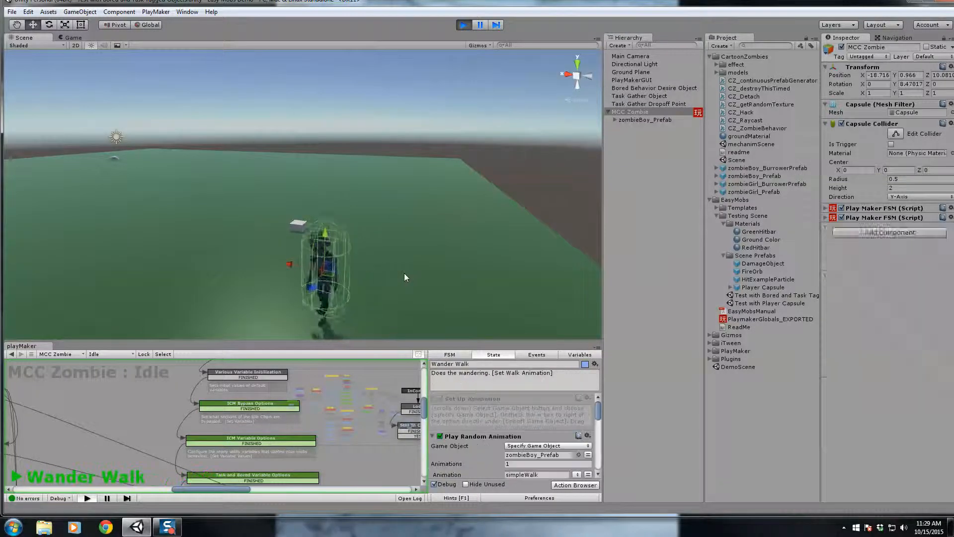
pyautogui.keyDown('alt'); pyautogui.moveTo(404, 274); pyautogui.dragTo(294, 288); pyautogui.keyUp('alt')
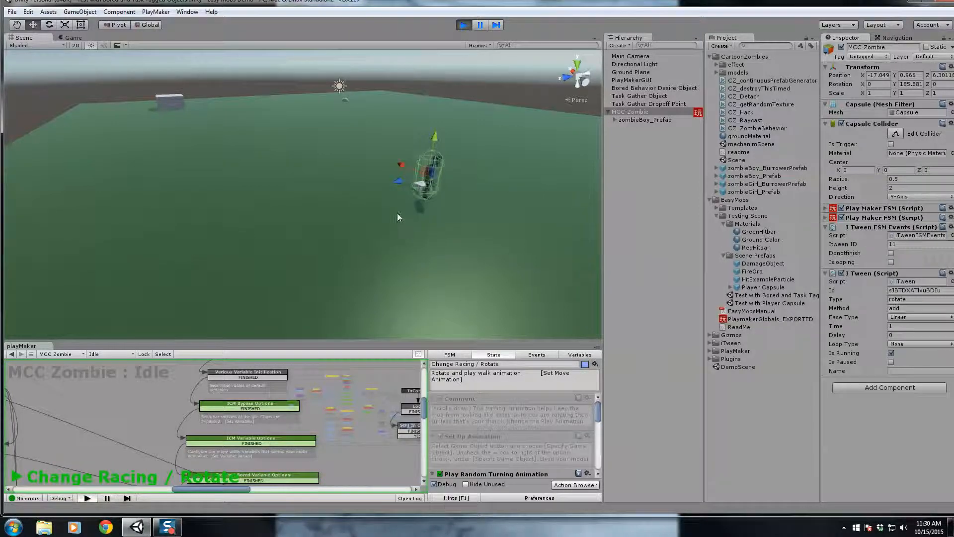
pyautogui.keyDown('alt'); pyautogui.moveTo(407, 231); pyautogui.dragTo(486, 193); pyautogui.keyUp('alt')
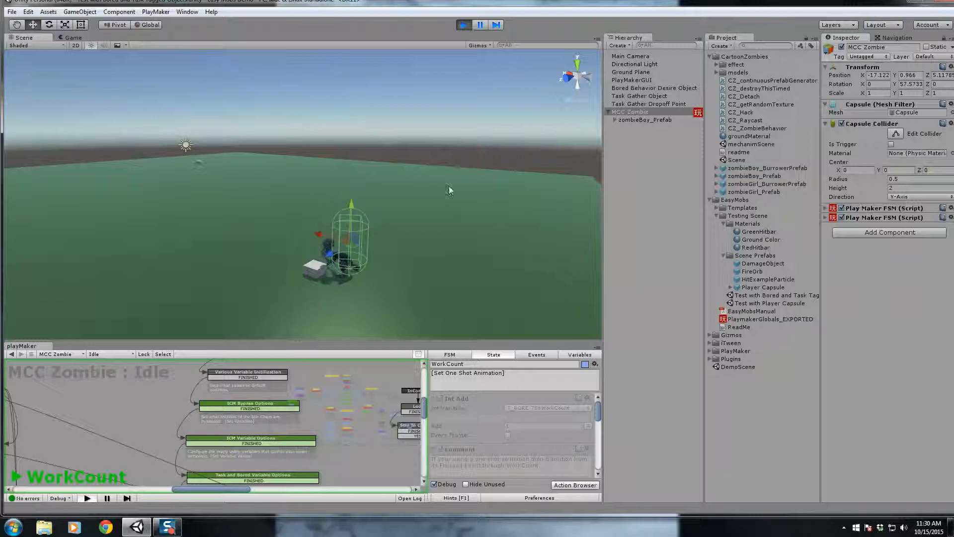
pyautogui.click(463, 24)
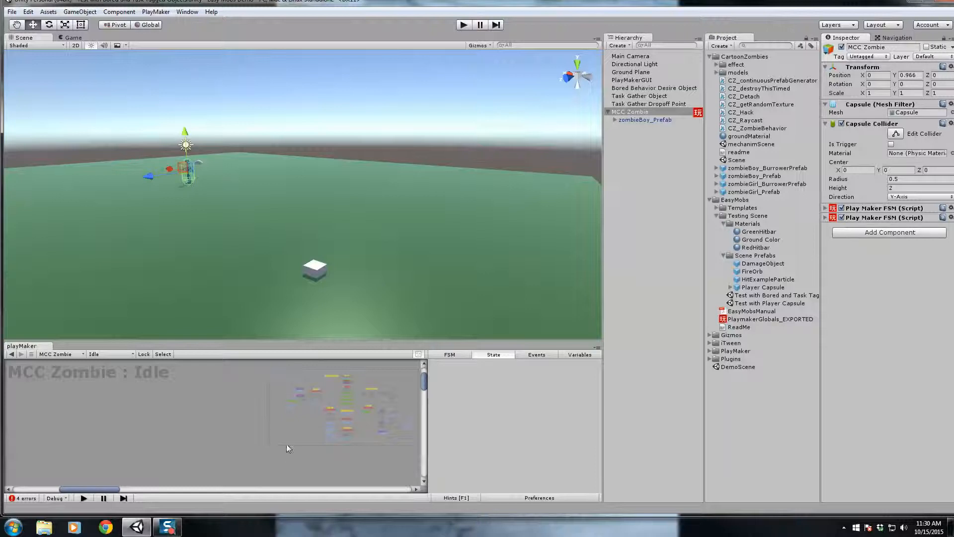
# Open the MCC Zombie's Combat FSM for editing and enlarge the PlayMaker editor area
pyautogui.click(826, 218)
pyautogui.click(940, 227)
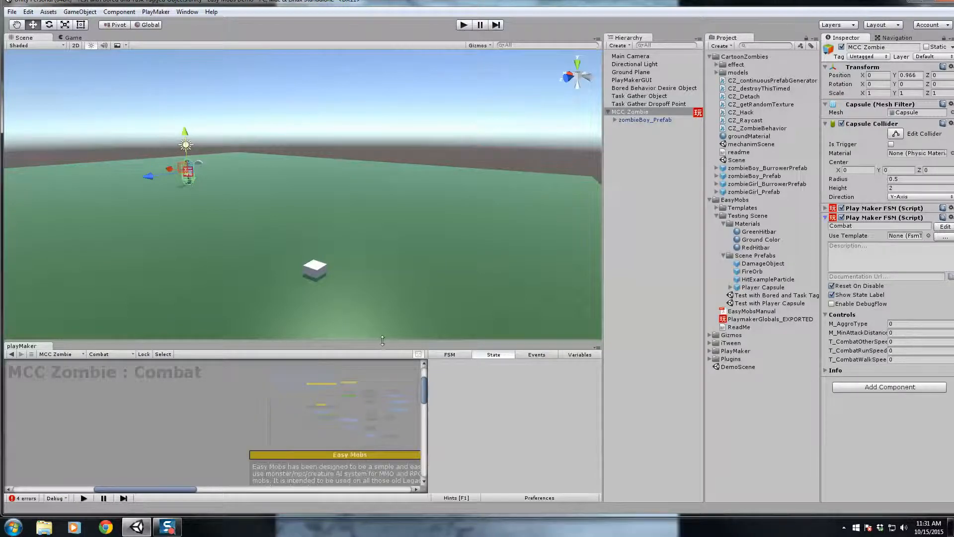
pyautogui.moveTo(381, 342); pyautogui.dragTo(392, 128)
pyautogui.scroll(-5, 365, 315)
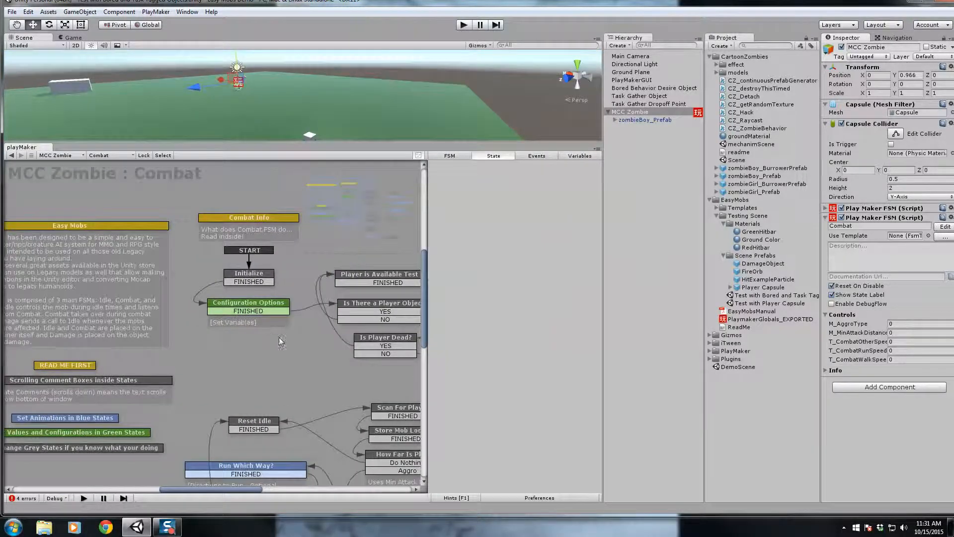
# In the Return to Original Position state, assign zombieBoy_Prefab to Play Move Animation and choose the run animation
pyautogui.moveTo(317, 380); pyautogui.dragTo(159, 311, button='middle')
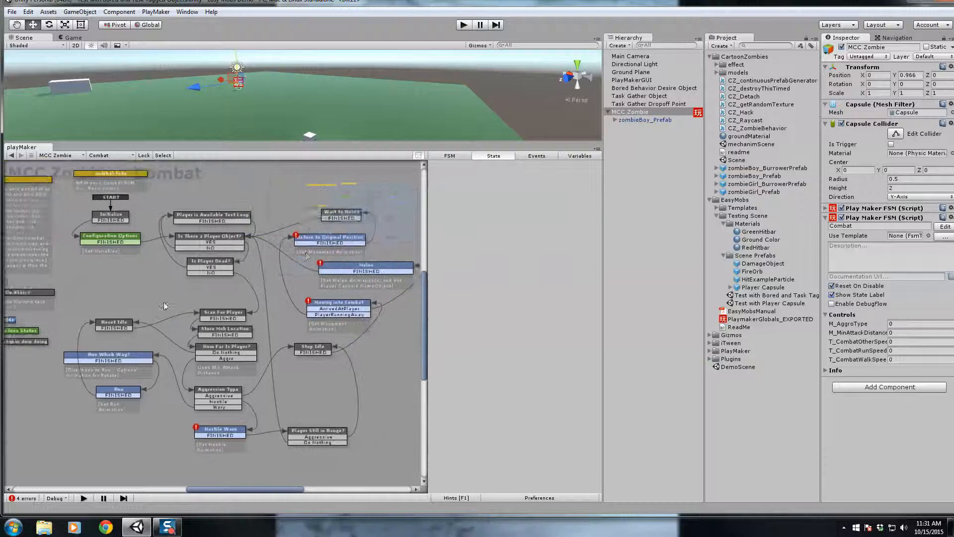
pyautogui.click(306, 251)
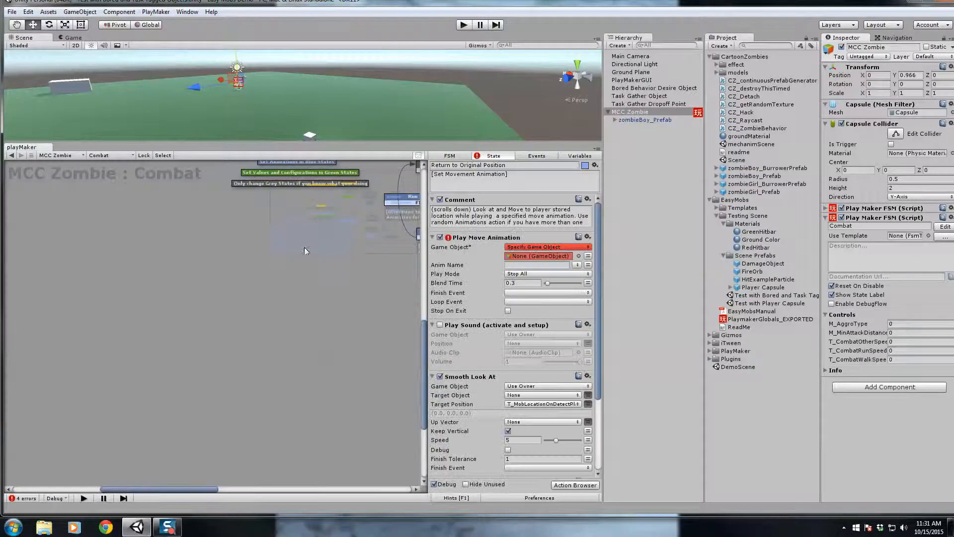
pyautogui.moveTo(645, 120); pyautogui.dragTo(538, 262)
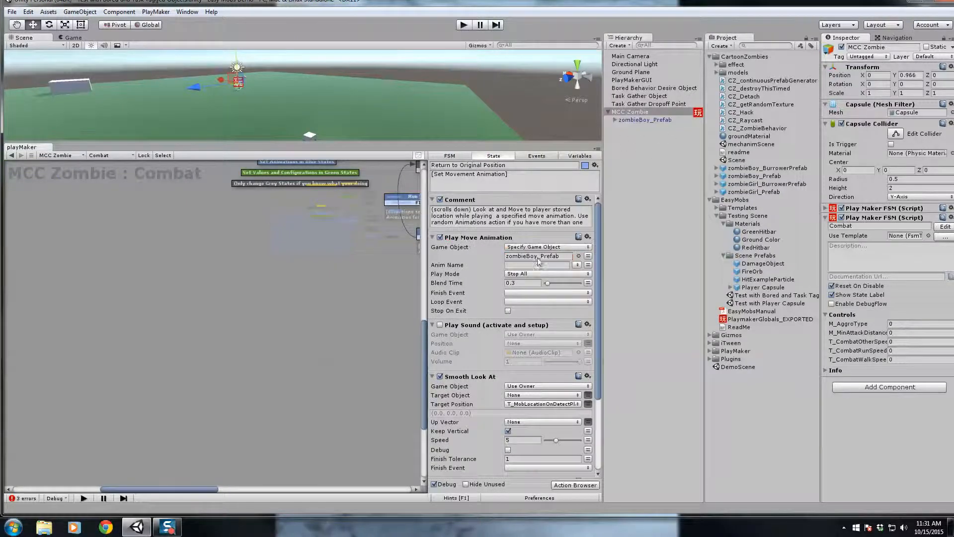
pyautogui.click(577, 265)
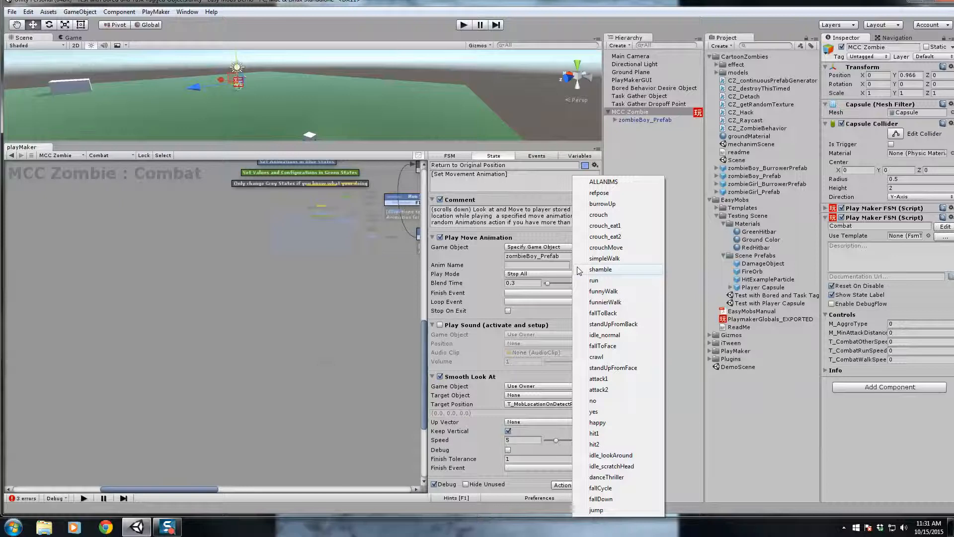
pyautogui.click(600, 281)
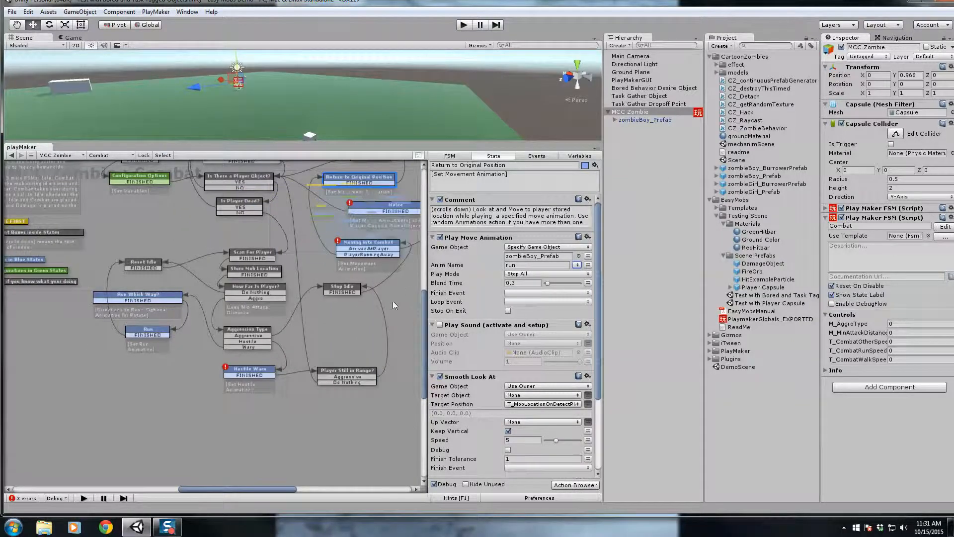
# In the Melee state, assign zombieBoy_Prefab to Play Random Animation and choose the attack1 animation
pyautogui.moveTo(392, 301); pyautogui.dragTo(287, 331, button='middle')
pyautogui.click(285, 241)
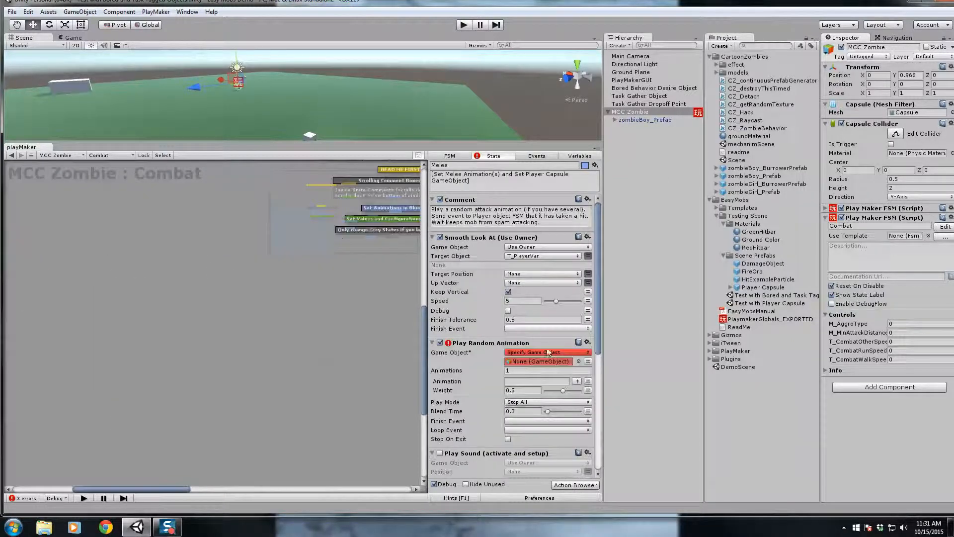
pyautogui.moveTo(627, 124); pyautogui.dragTo(541, 362)
pyautogui.click(577, 381)
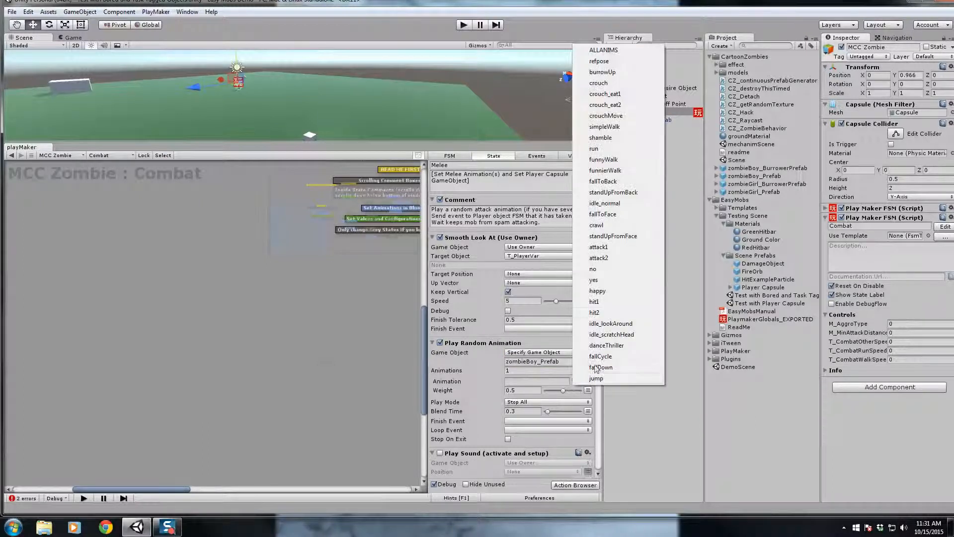
pyautogui.click(600, 247)
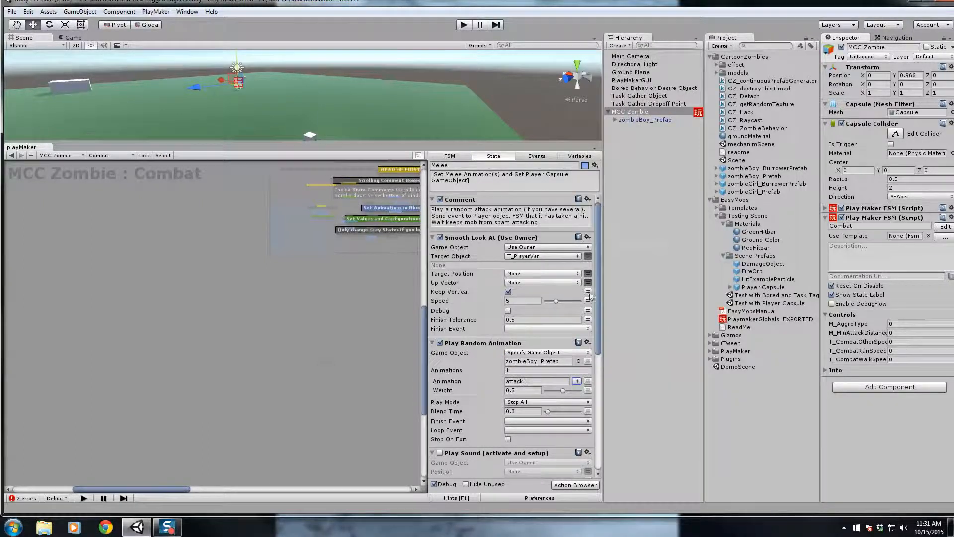
# In the Moving into Combat state, assign zombieBoy_Prefab to Play Move Animation and choose the run animation
pyautogui.moveTo(347, 292); pyautogui.dragTo(4, 410, button='middle')
pyautogui.moveTo(347, 324); pyautogui.dragTo(216, 284, button='middle')
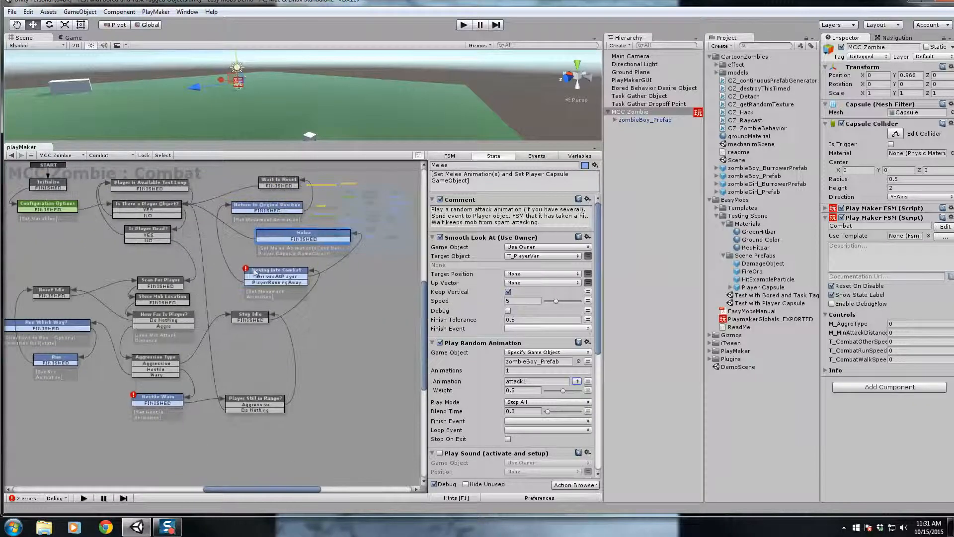
pyautogui.click(281, 270)
pyautogui.moveTo(639, 121); pyautogui.dragTo(532, 255)
pyautogui.click(577, 264)
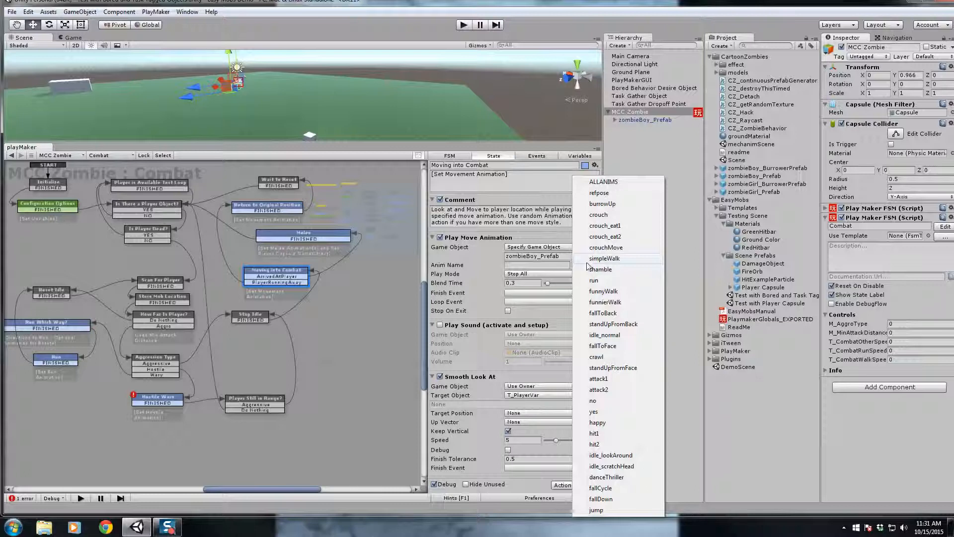
pyautogui.click(594, 288)
# In the Hostile Warn state, assign zombieBoy_Prefab to Play Random Animation and choose the animation named no
pyautogui.moveTo(275, 331); pyautogui.dragTo(380, 268, button='middle')
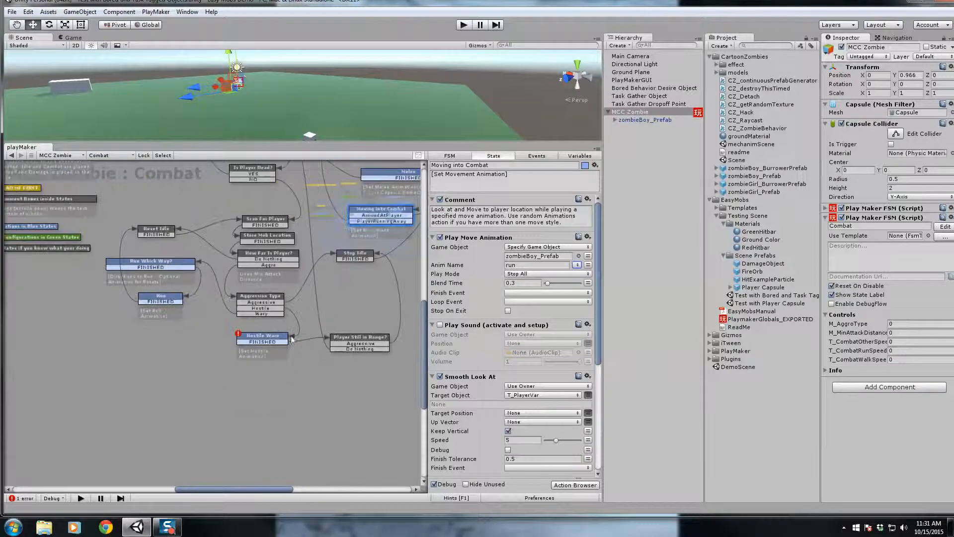
pyautogui.click(268, 338)
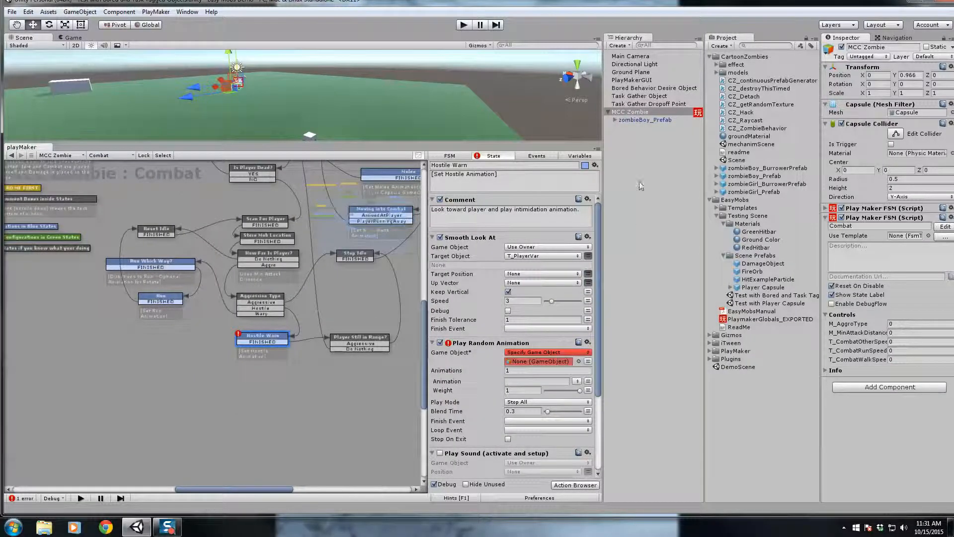
pyautogui.moveTo(637, 120); pyautogui.dragTo(544, 362)
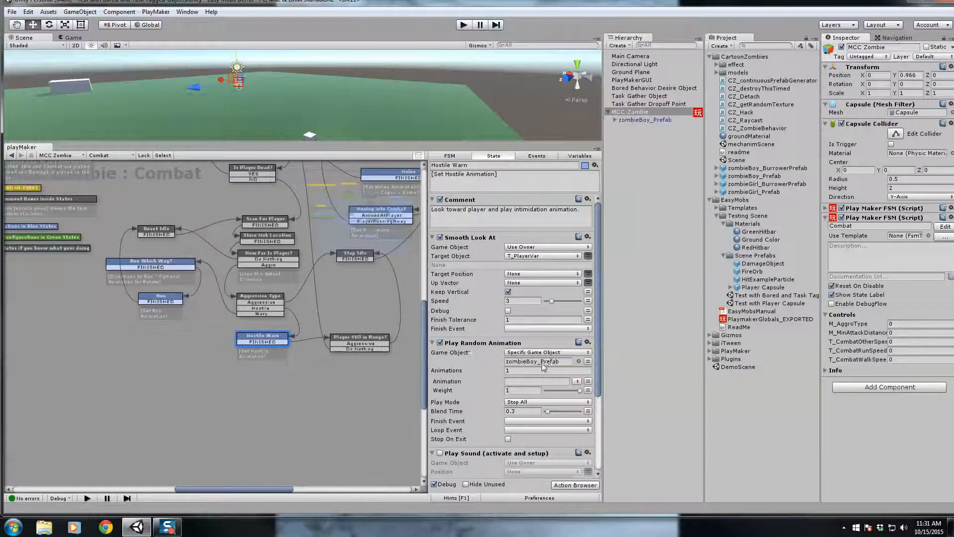
pyautogui.click(577, 381)
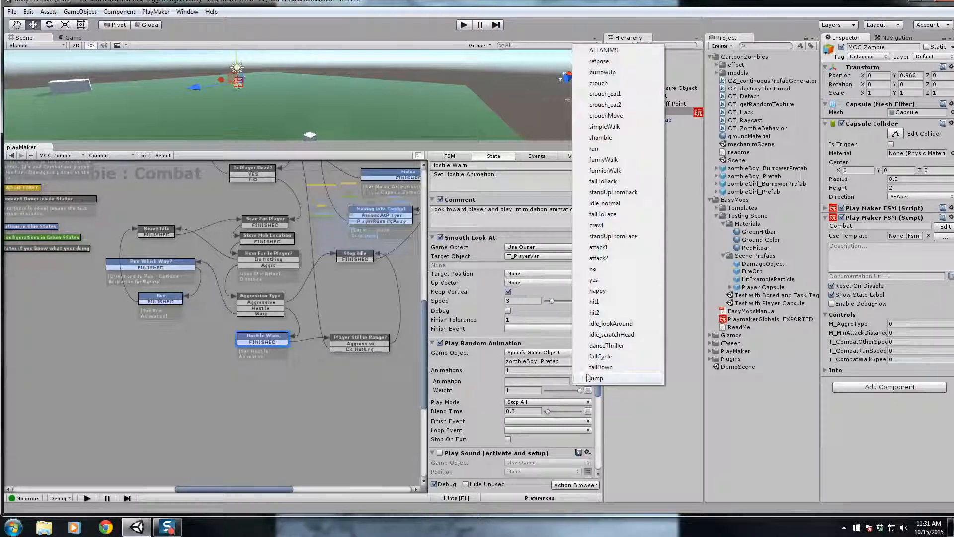
pyautogui.click(607, 276)
pyautogui.click(207, 384)
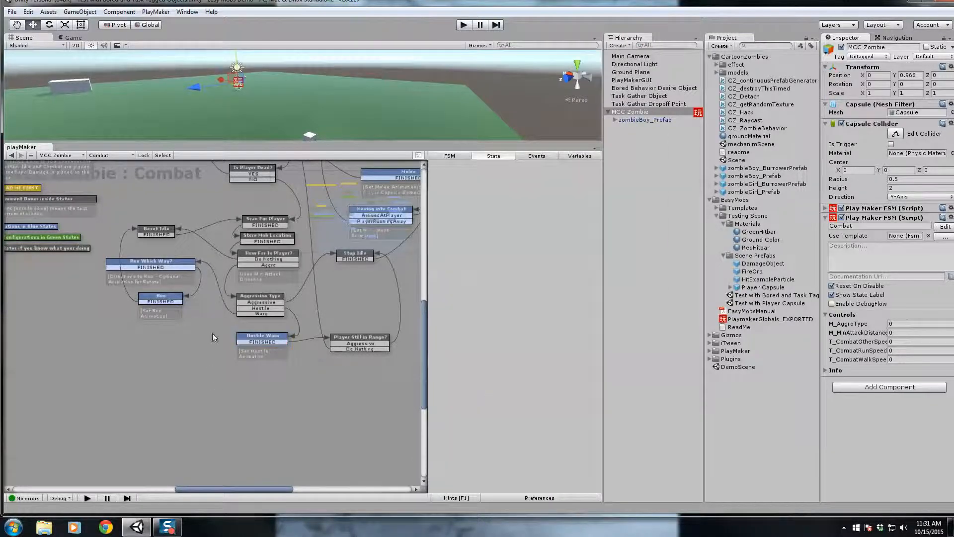
# In the Run state, enable Play Random Run Away Animation with zombieBoy_Prefab, the run animation and a weight of 1
pyautogui.moveTo(213, 333); pyautogui.dragTo(226, 397, button='middle')
pyautogui.click(190, 362)
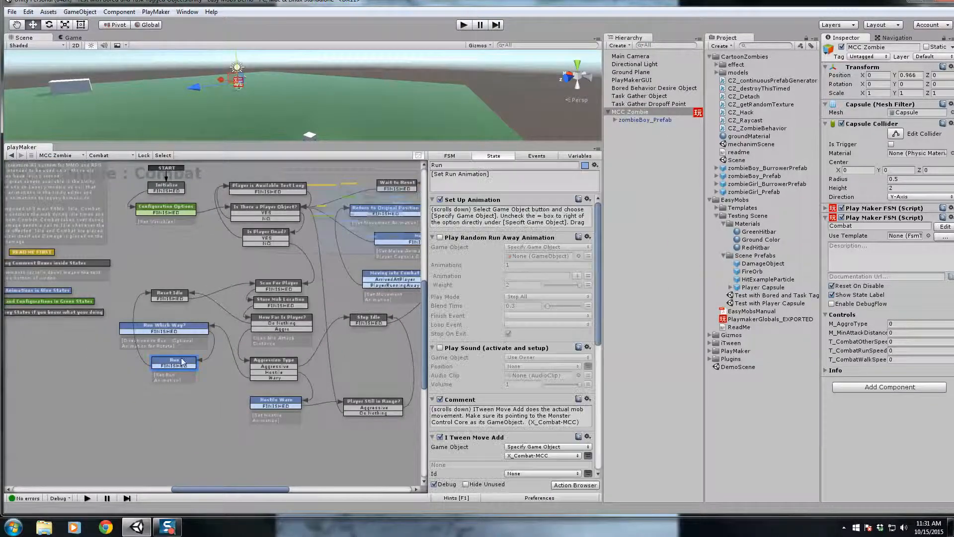
pyautogui.click(440, 238)
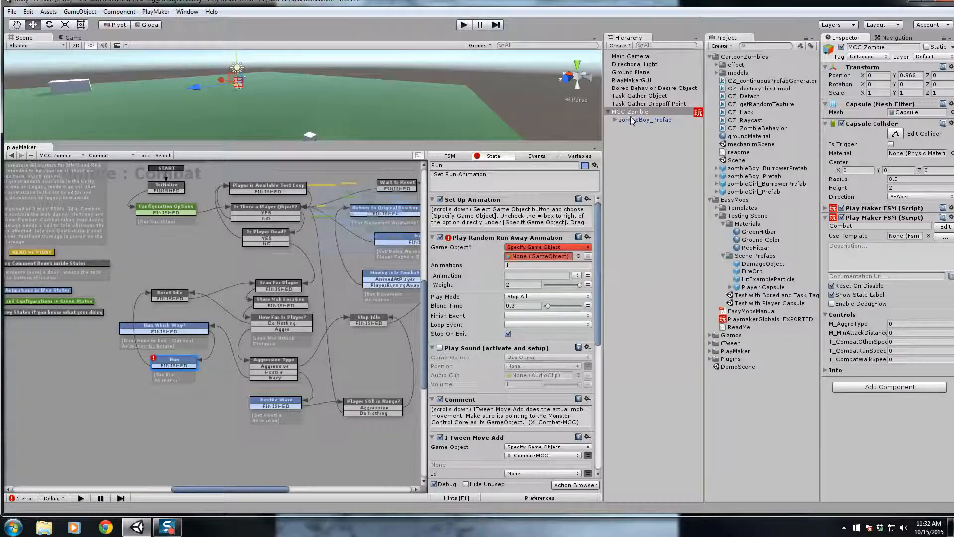
pyautogui.moveTo(630, 113); pyautogui.dragTo(537, 256)
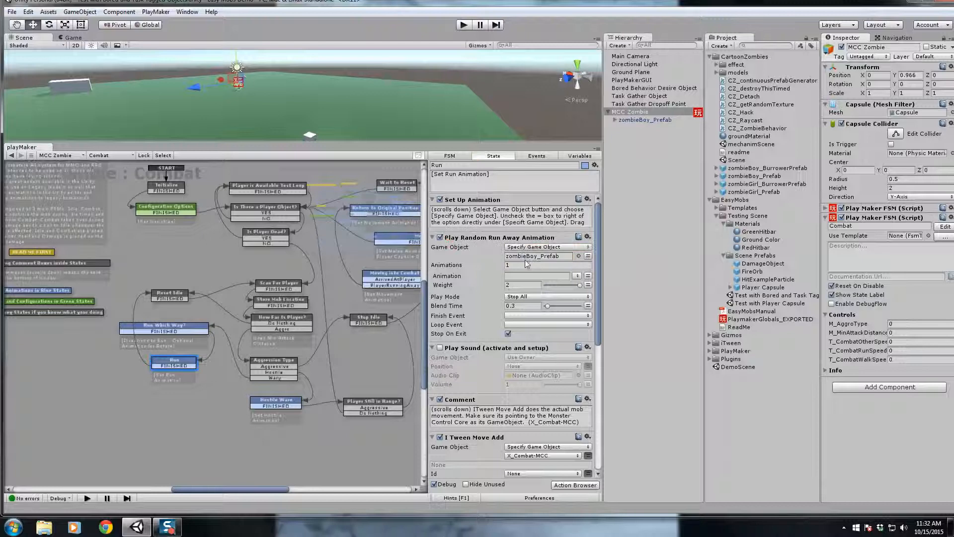
pyautogui.click(530, 285)
pyautogui.write('1')
pyautogui.click(578, 276)
pyautogui.click(598, 279)
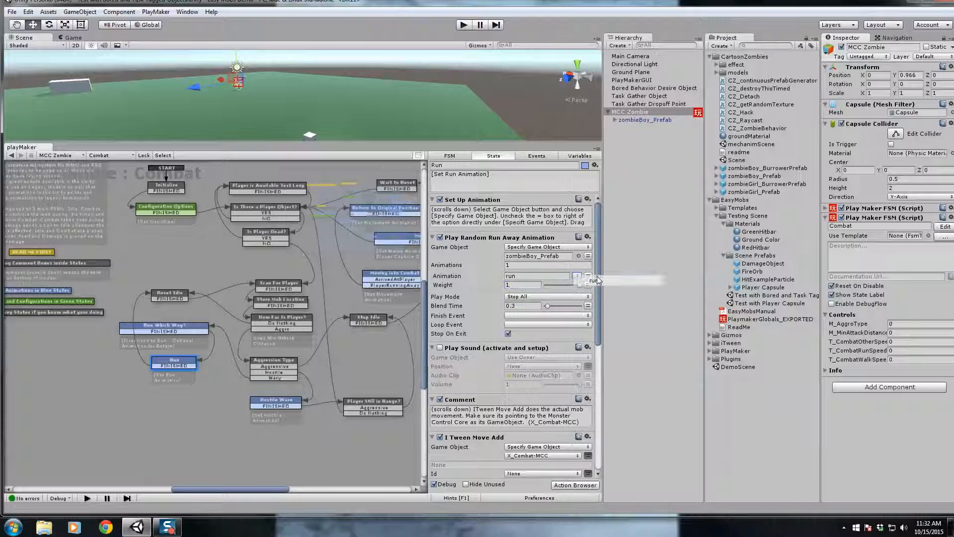
# In the Run Which Way? state, enable Play Rotating Animation with zombieBoy_Prefab, the simpleWalk animation and a weight of 1
pyautogui.click(160, 328)
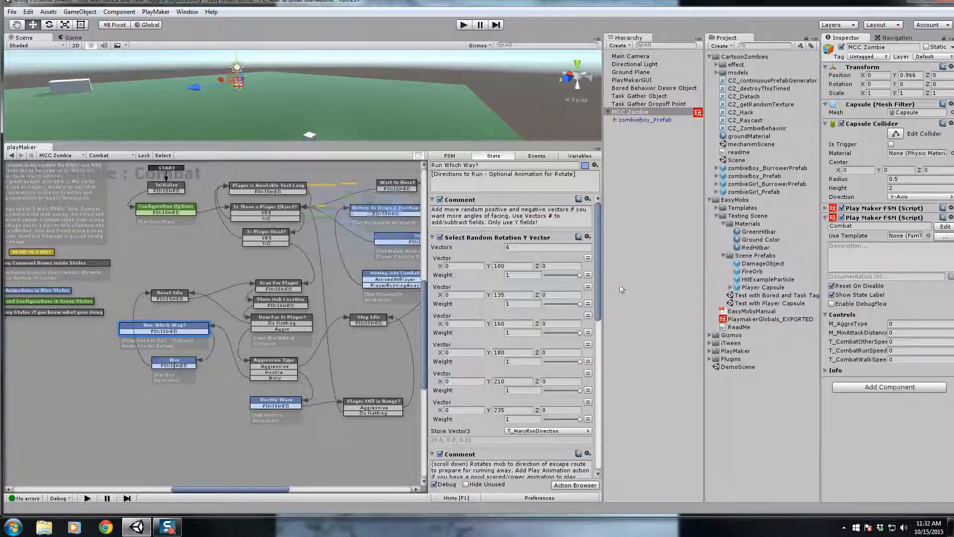
pyautogui.scroll(-10, 595, 243)
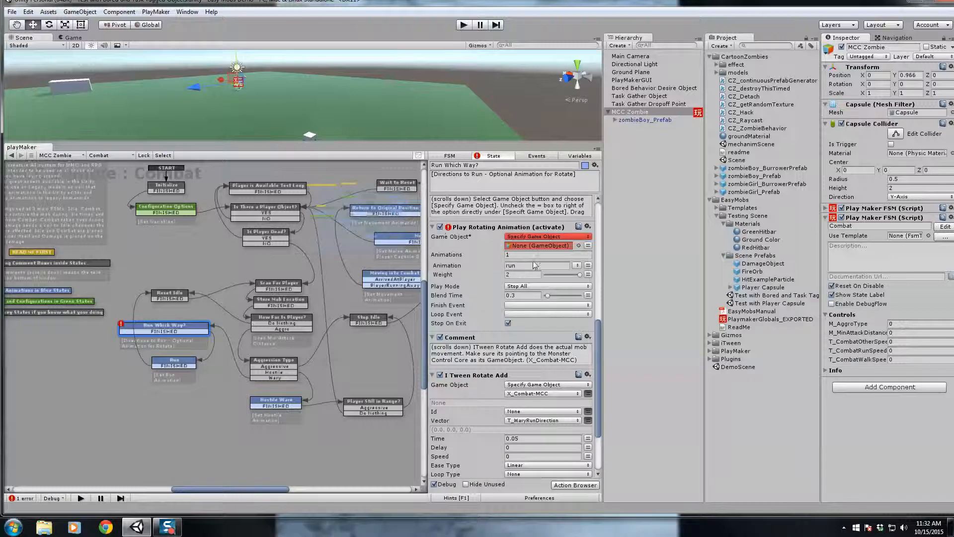
pyautogui.moveTo(633, 120); pyautogui.dragTo(527, 254)
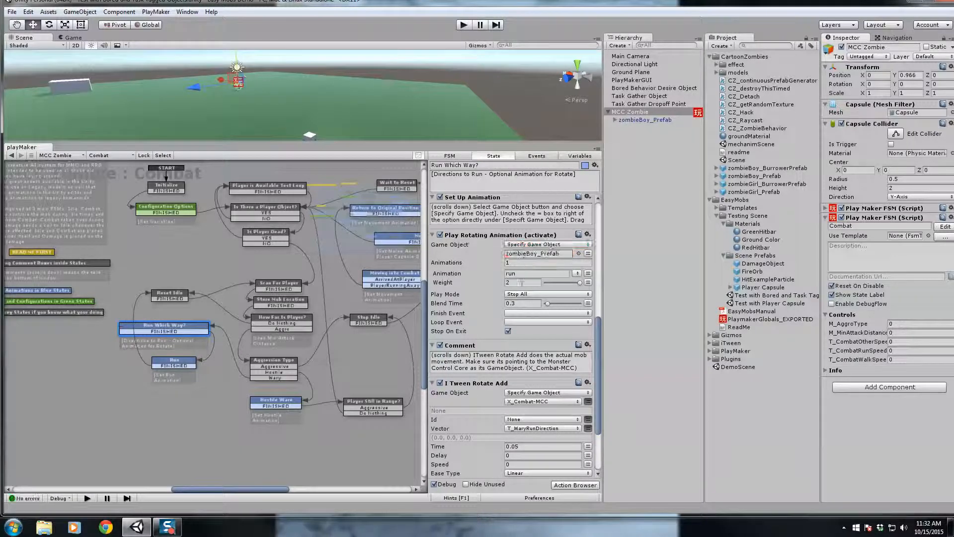
pyautogui.doubleClick(520, 283)
pyautogui.write('1')
pyautogui.click(576, 273)
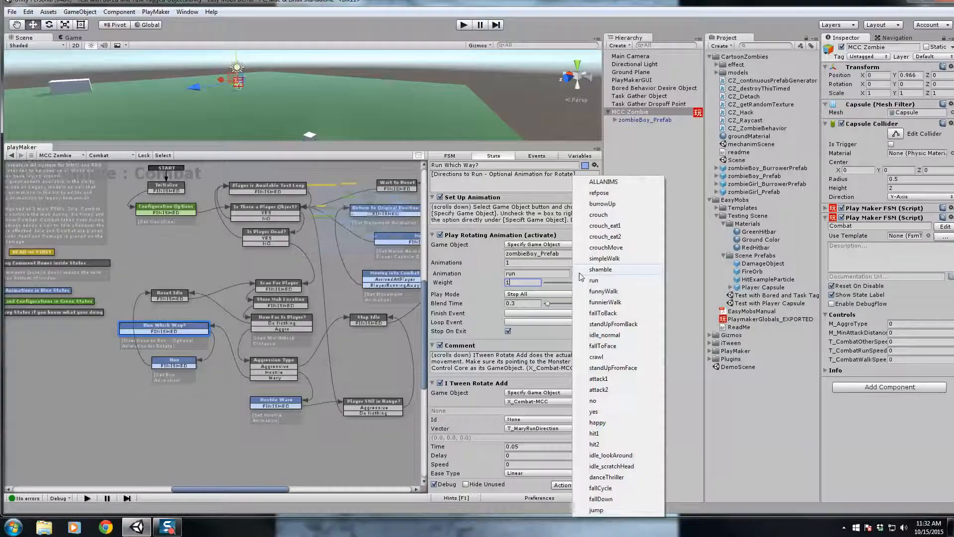
pyautogui.click(610, 259)
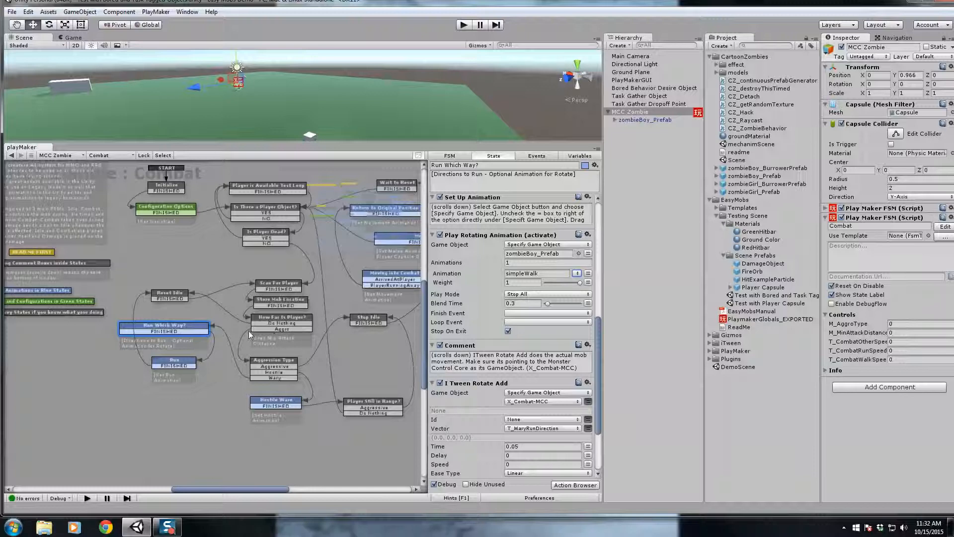
# Review the animation settings of the Run and Hostile Warn states in the Combat FSM
pyautogui.click(177, 359)
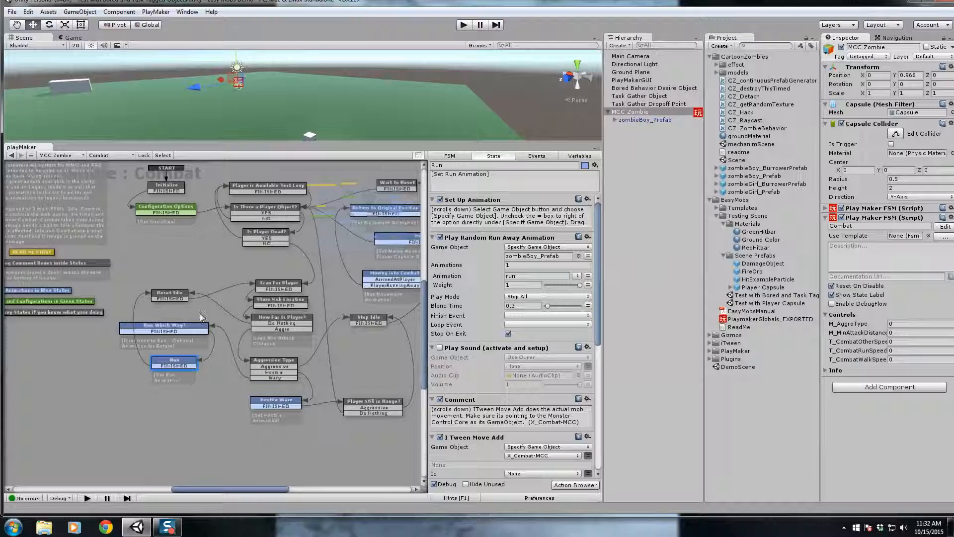
pyautogui.moveTo(335, 339); pyautogui.dragTo(258, 367, button='middle')
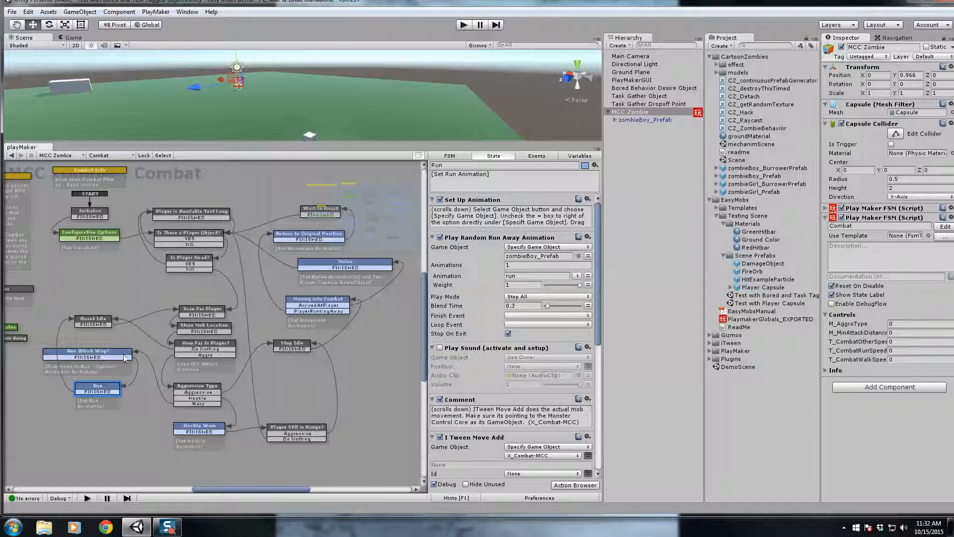
pyautogui.click(210, 428)
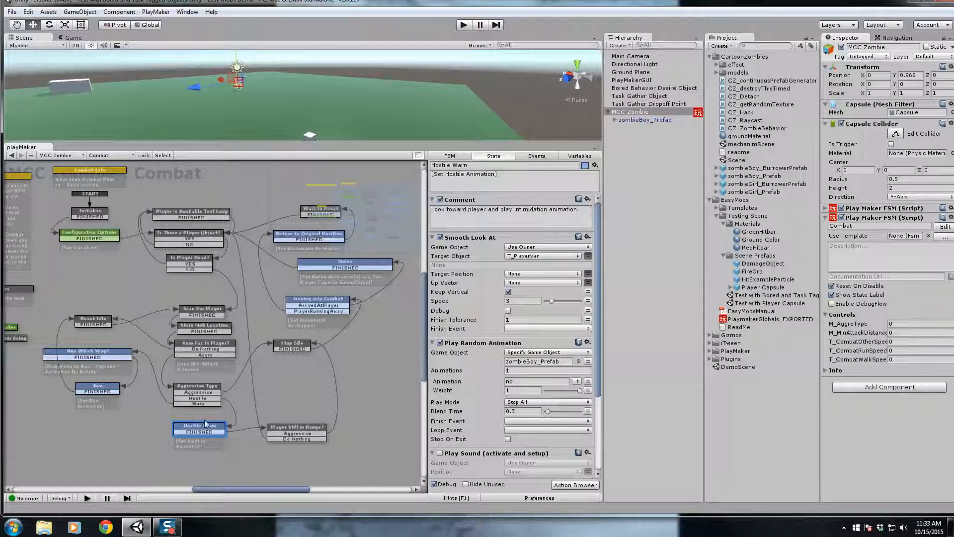
# Examine the remaining Hostile Warn actions and the Run Which Way? rotation vectors, and look over the Combat FSM graph
pyautogui.moveTo(599, 337); pyautogui.dragTo(599, 418)
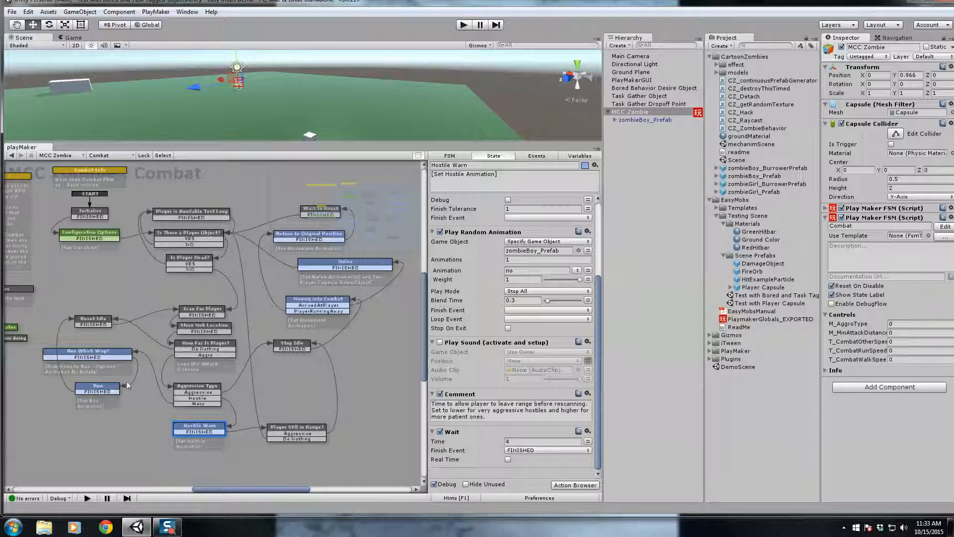
pyautogui.click(102, 354)
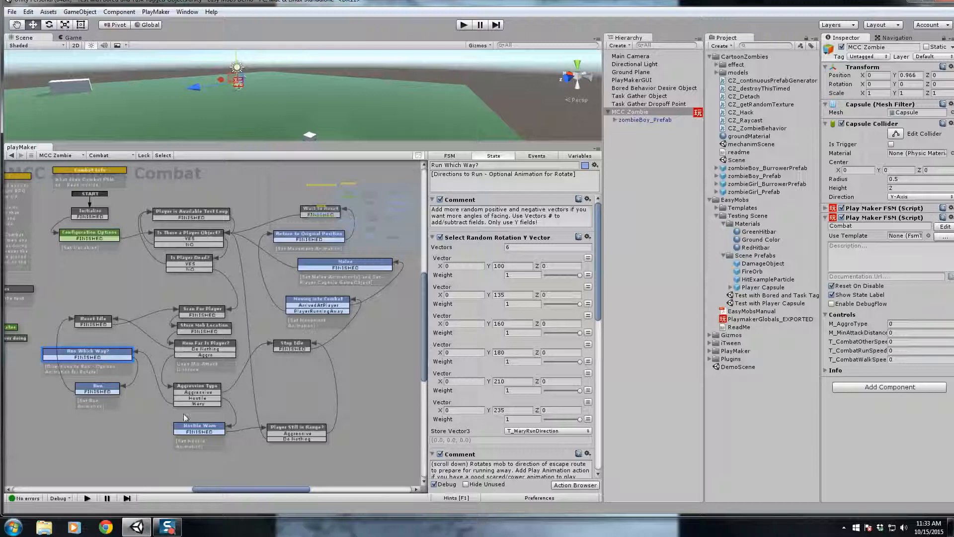
pyautogui.moveTo(73, 404); pyautogui.dragTo(53, 429, button='middle')
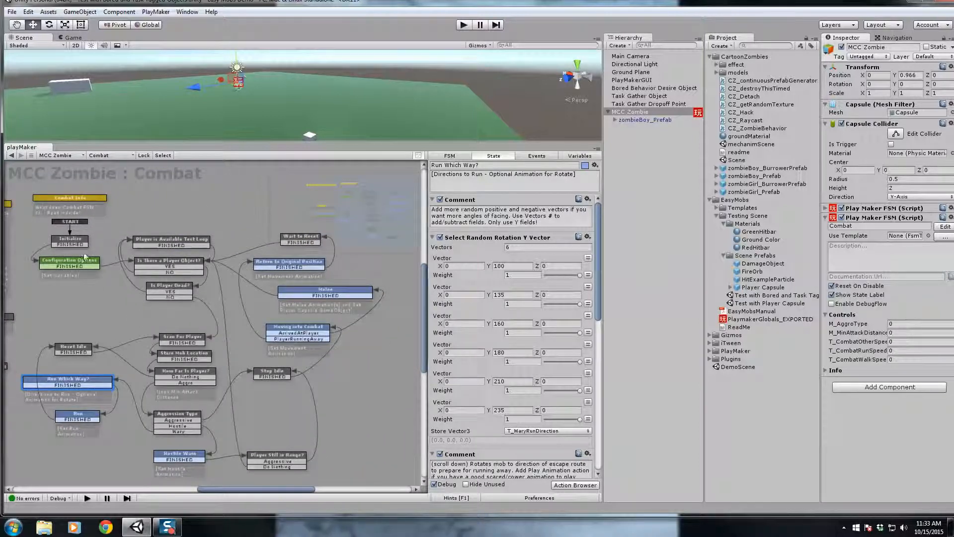
pyautogui.moveTo(80, 291); pyautogui.dragTo(202, 309, button='middle')
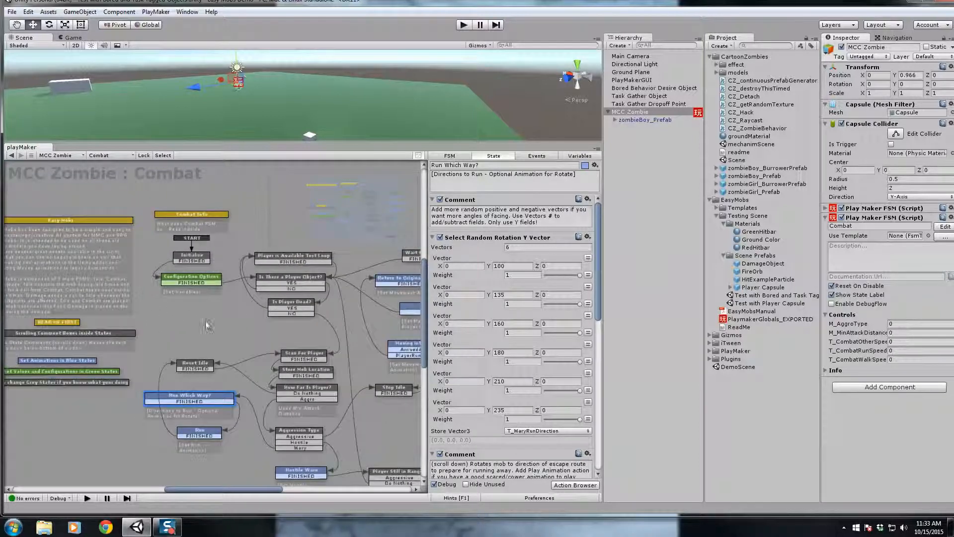
pyautogui.moveTo(246, 334); pyautogui.dragTo(158, 288, button='middle')
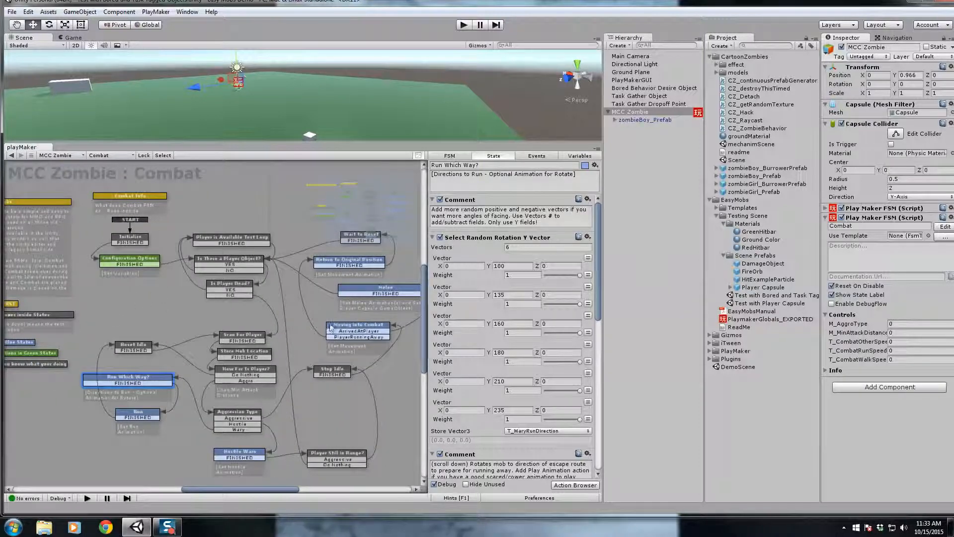
pyautogui.moveTo(152, 304); pyautogui.dragTo(202, 324, button='middle')
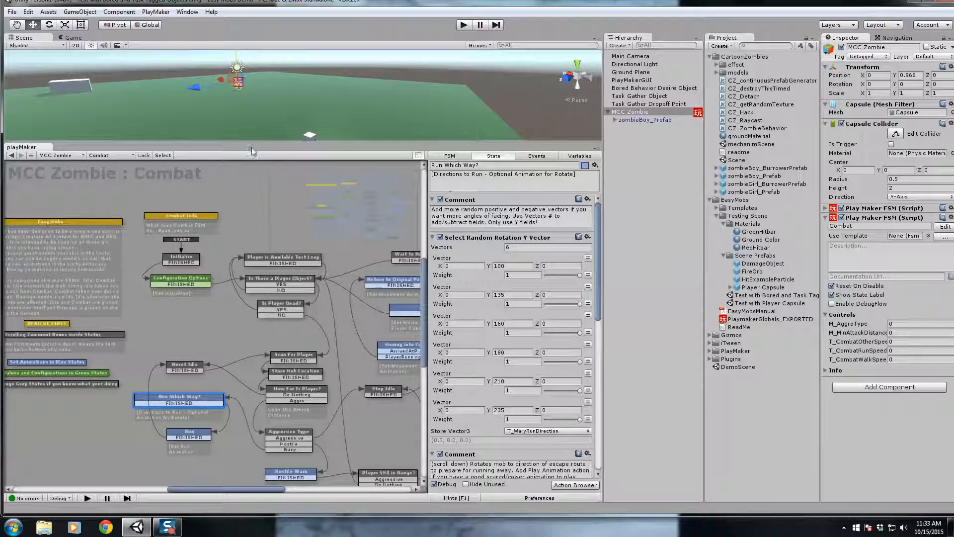
# Enlarge the Scene view by shrinking the PlayMaker editor beneath it
pyautogui.moveTo(249, 140); pyautogui.dragTo(261, 402)
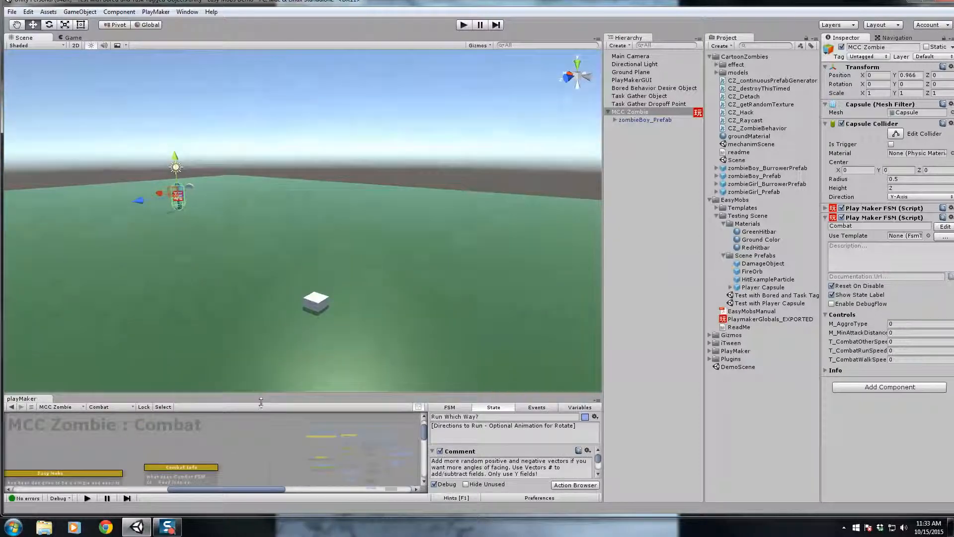